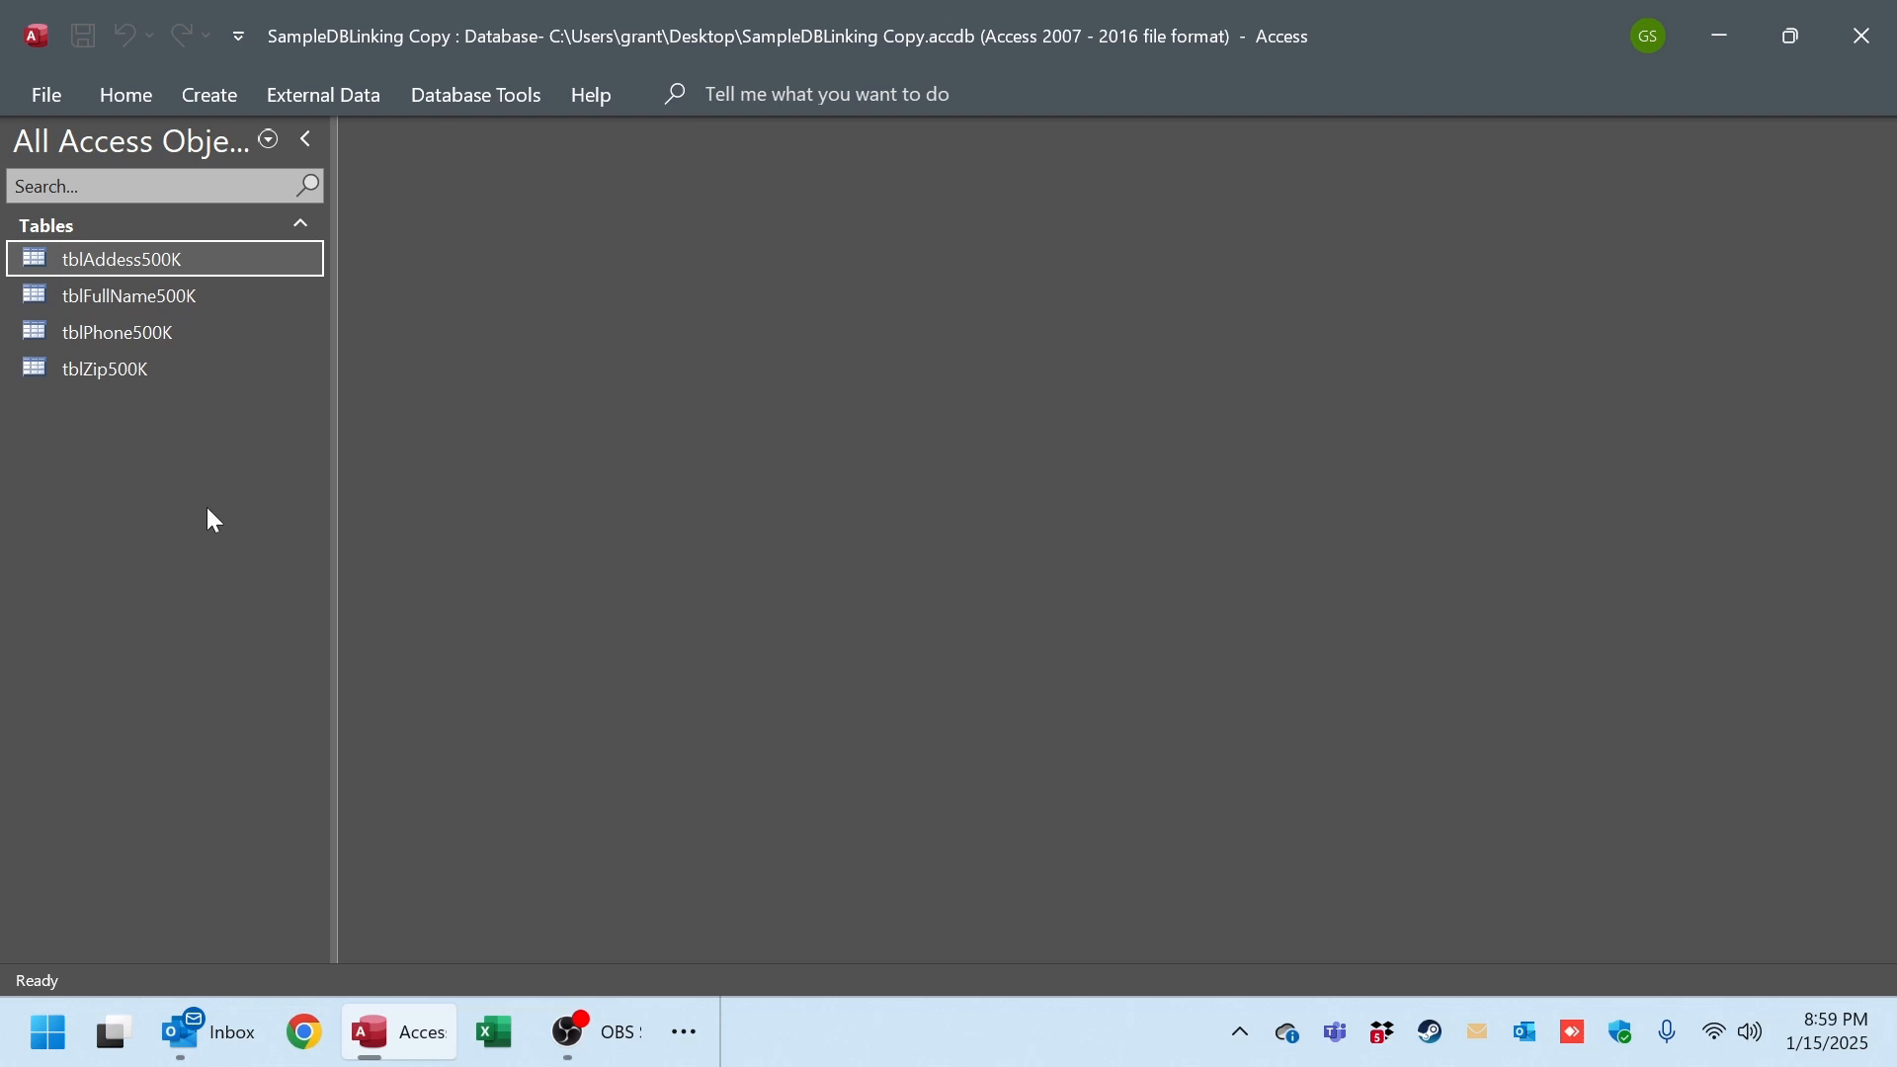
# - Widen the navigation pane, view the records of the table tblAddess500K and close it
pyautogui.moveTo(332, 400); pyautogui.dragTo(394, 408)
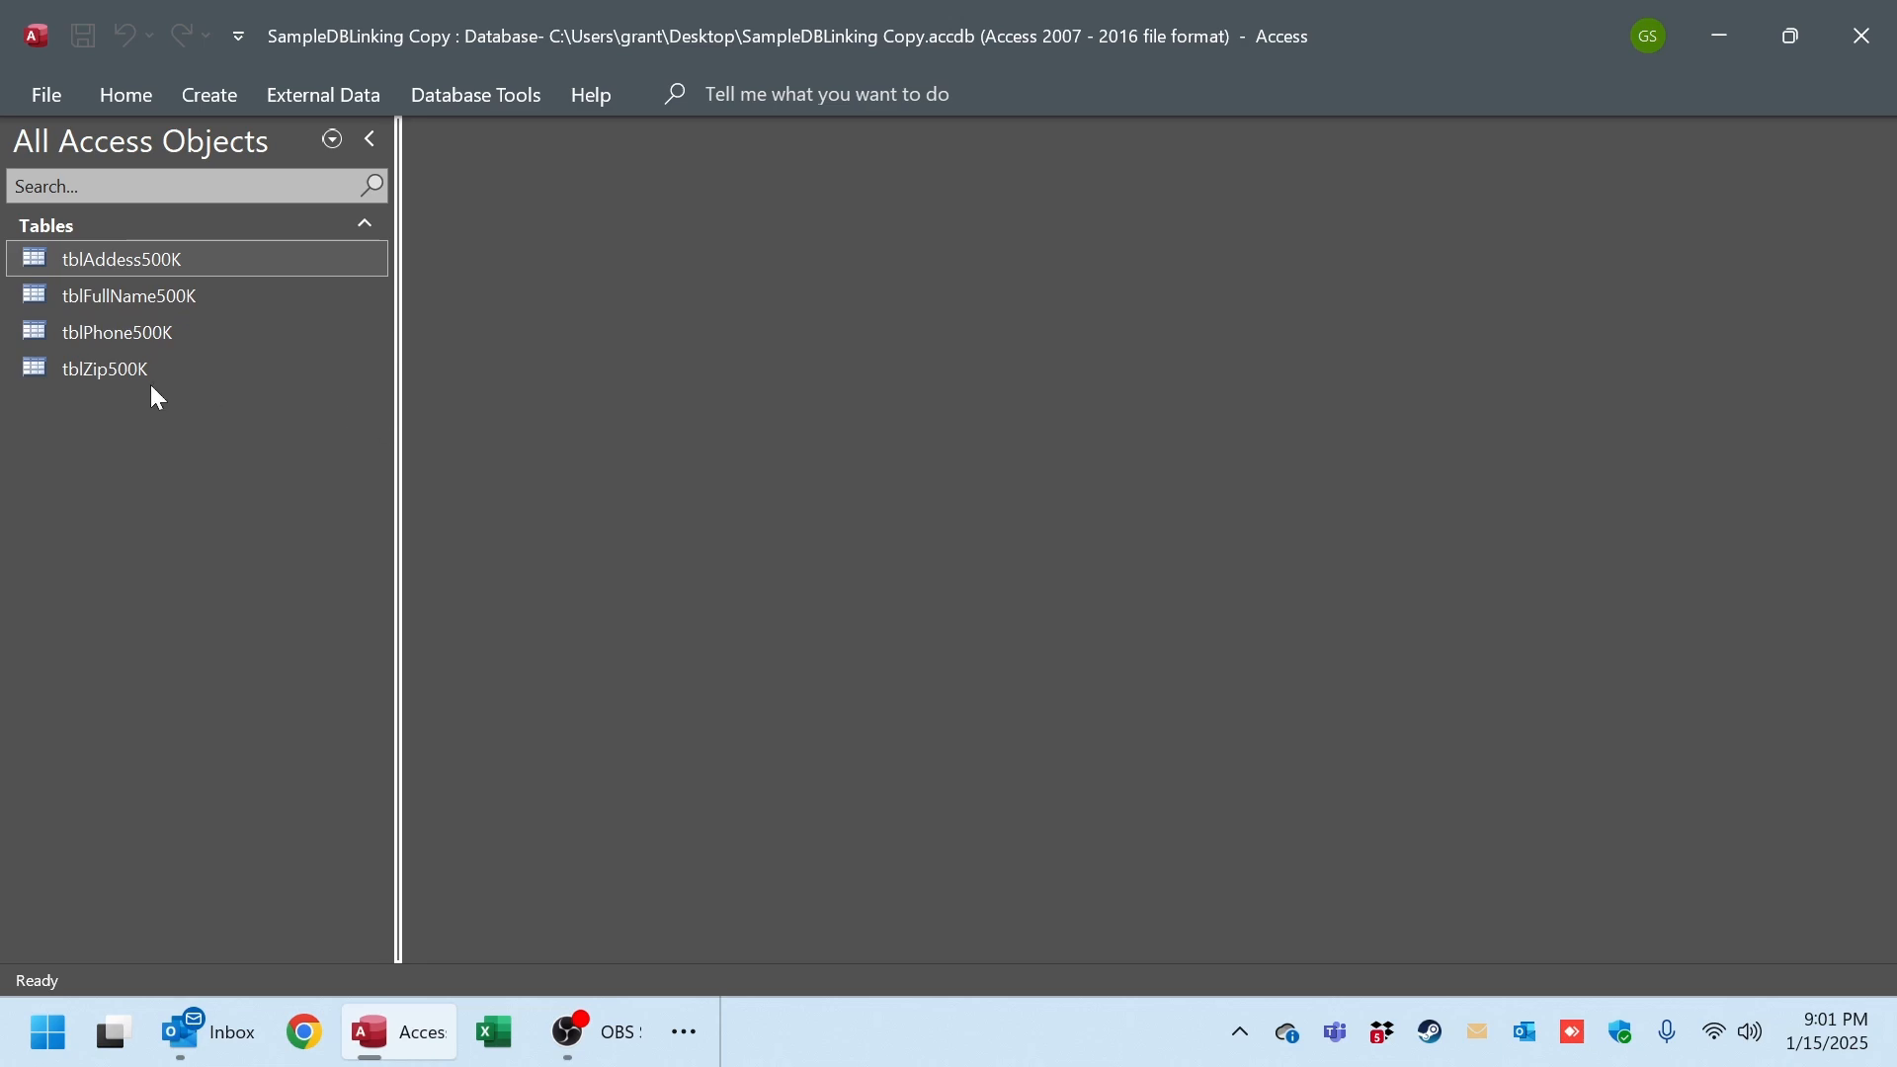
pyautogui.doubleClick(186, 270)
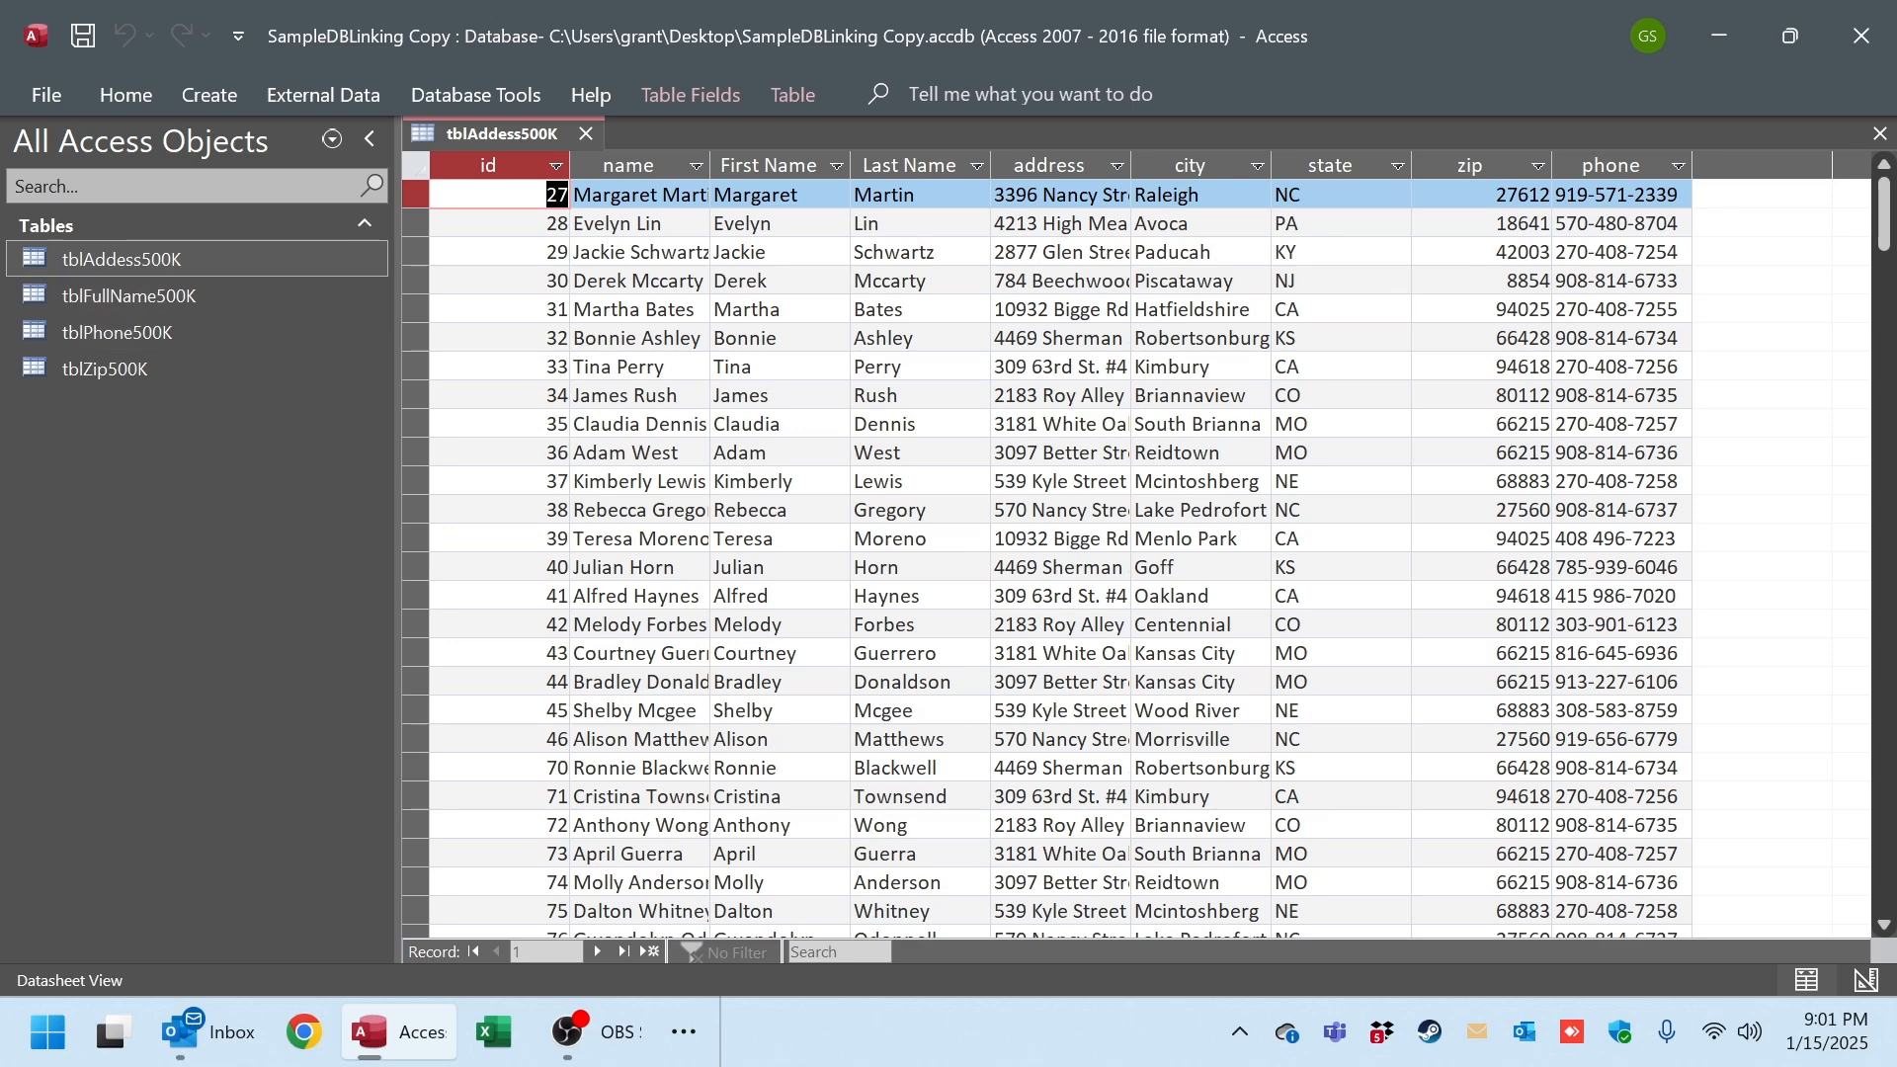
pyautogui.click(1877, 135)
# - Check the database's Visual Basic project for modules and the navigation pane's object filter for hidden object types
pyautogui.click(471, 92)
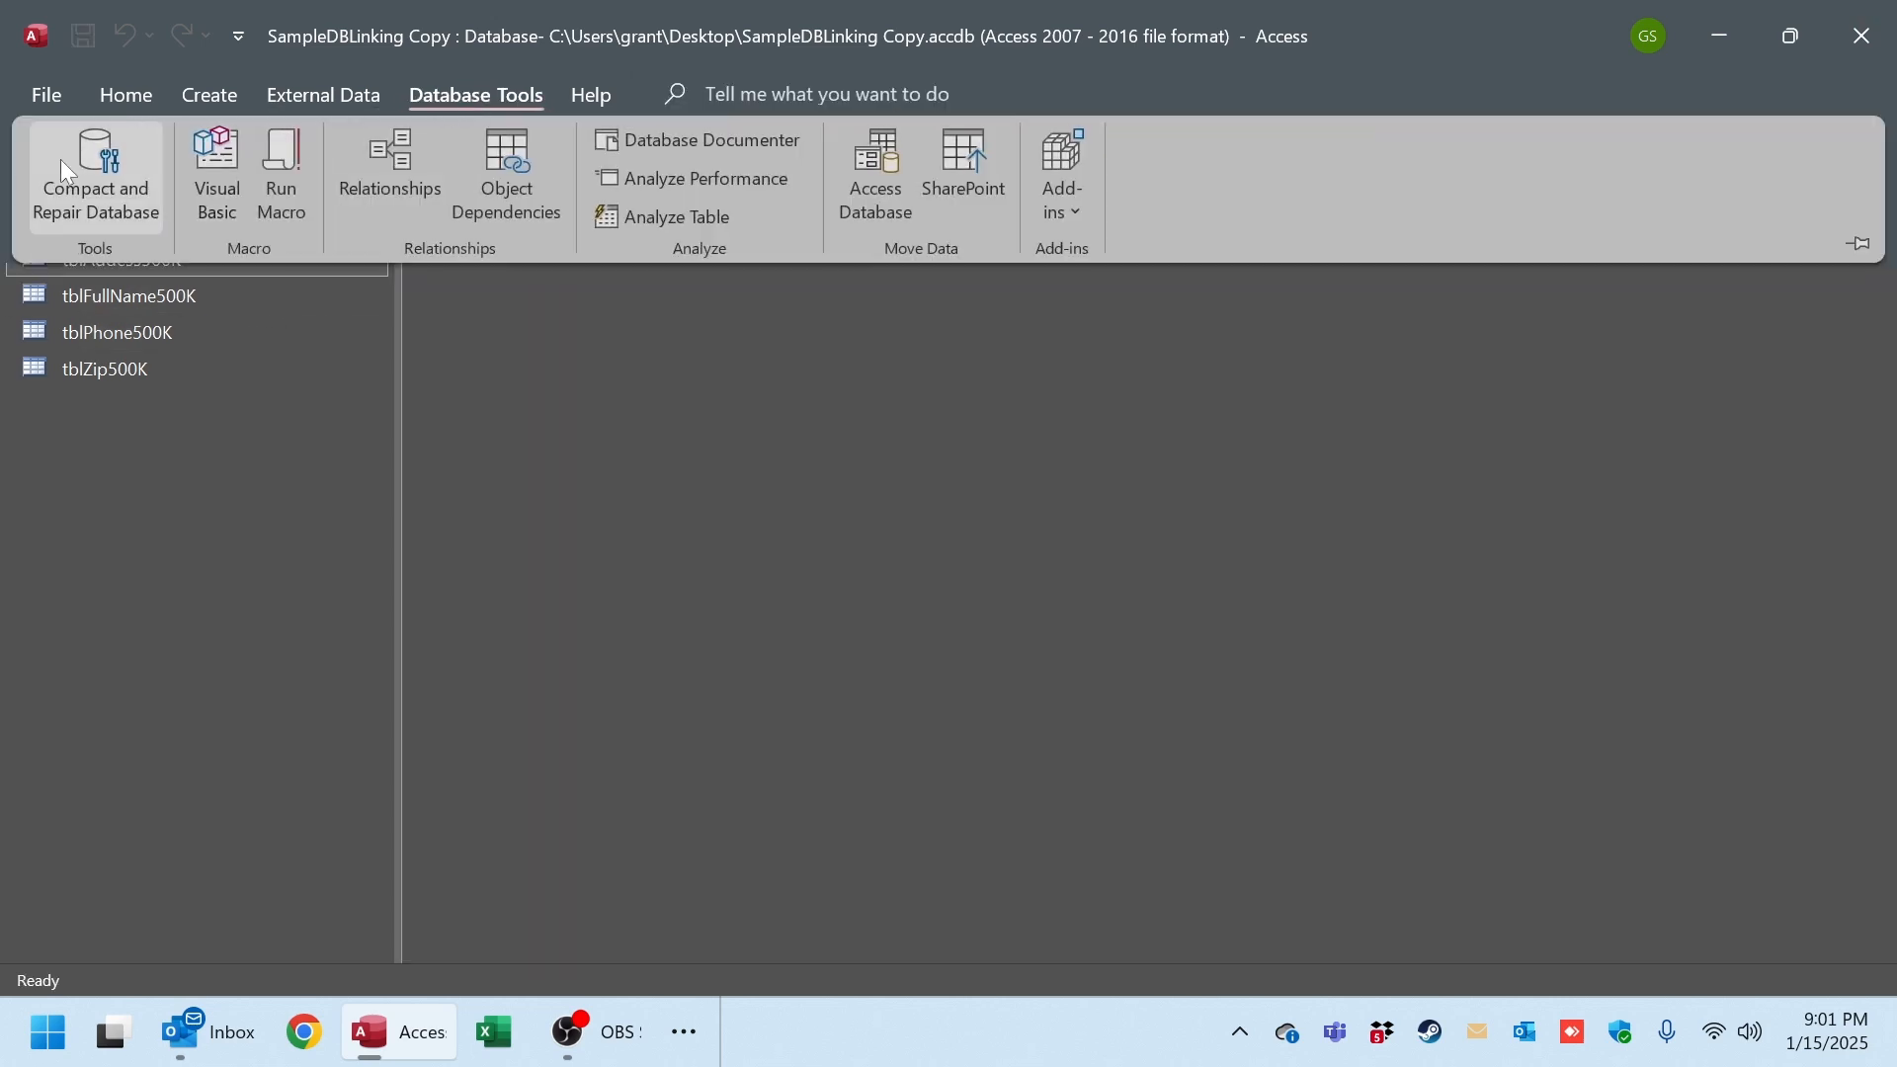
pyautogui.click(237, 166)
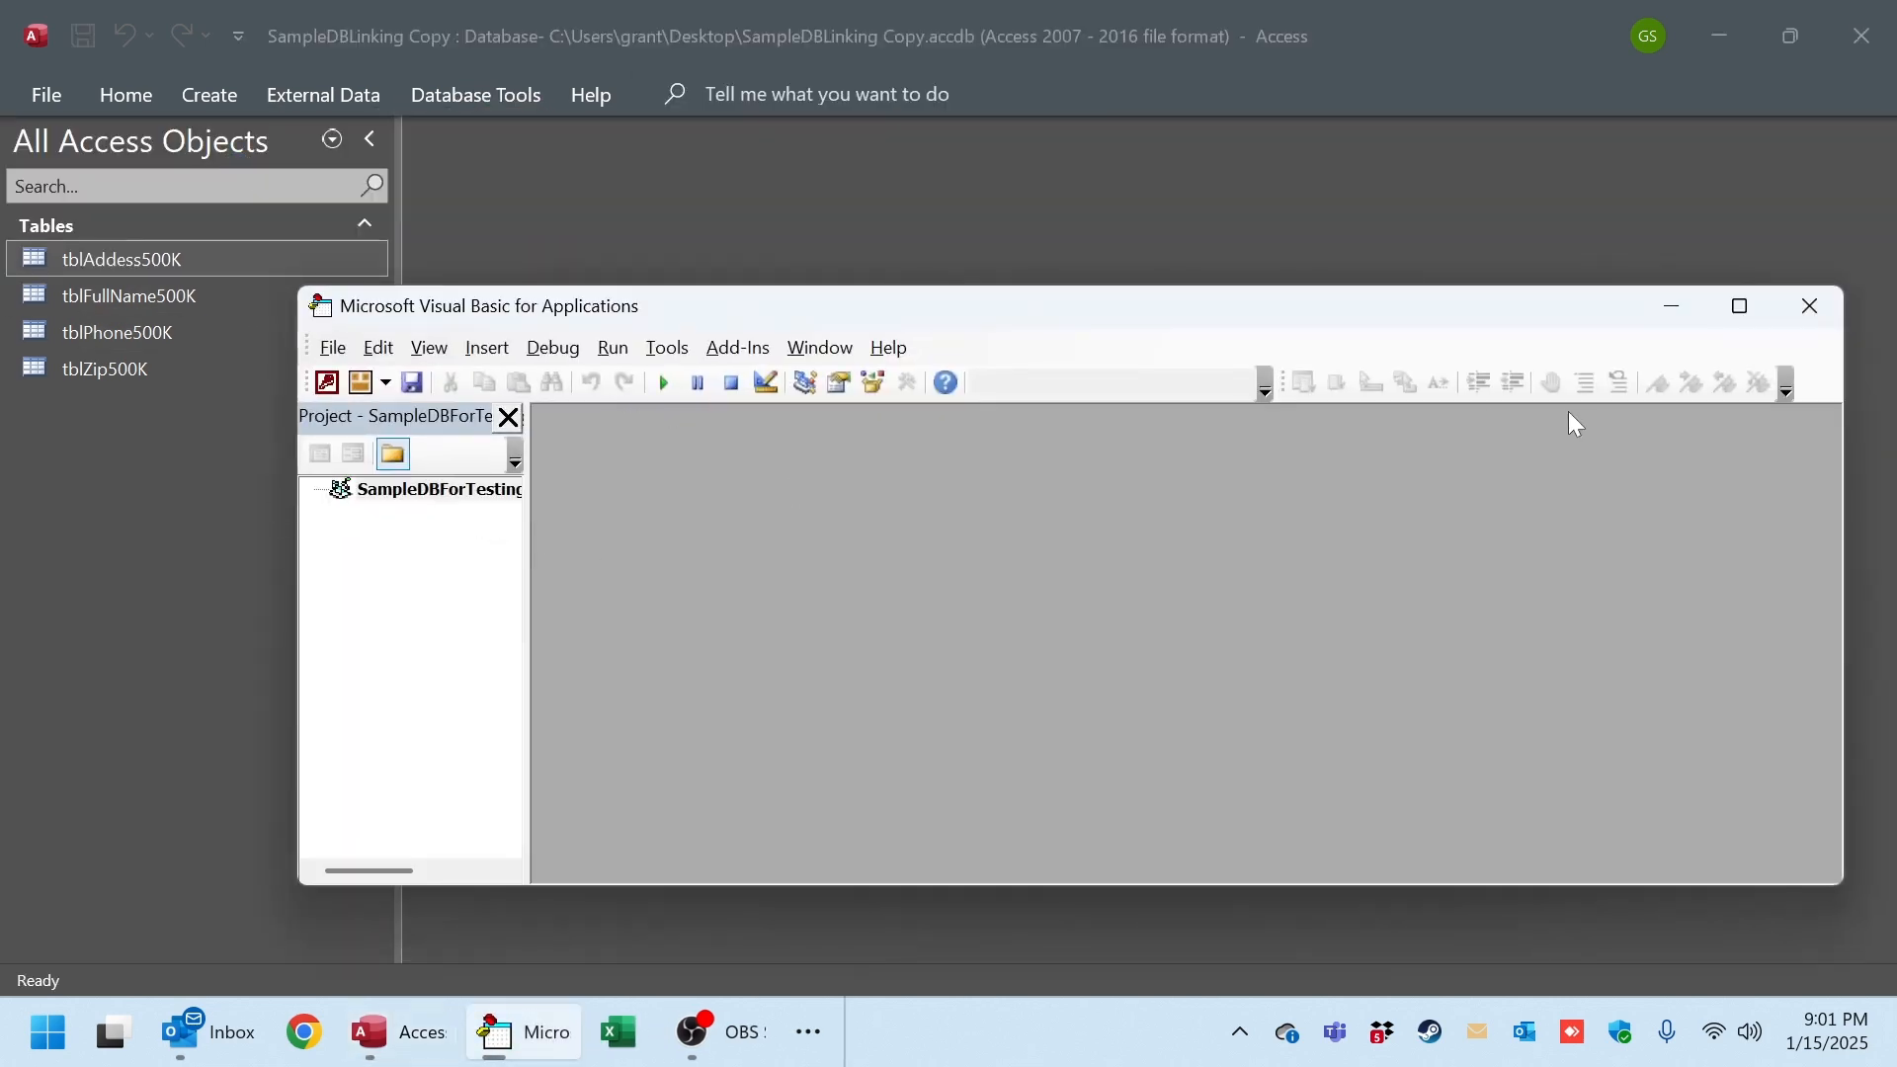
pyautogui.click(1810, 306)
pyautogui.click(370, 140)
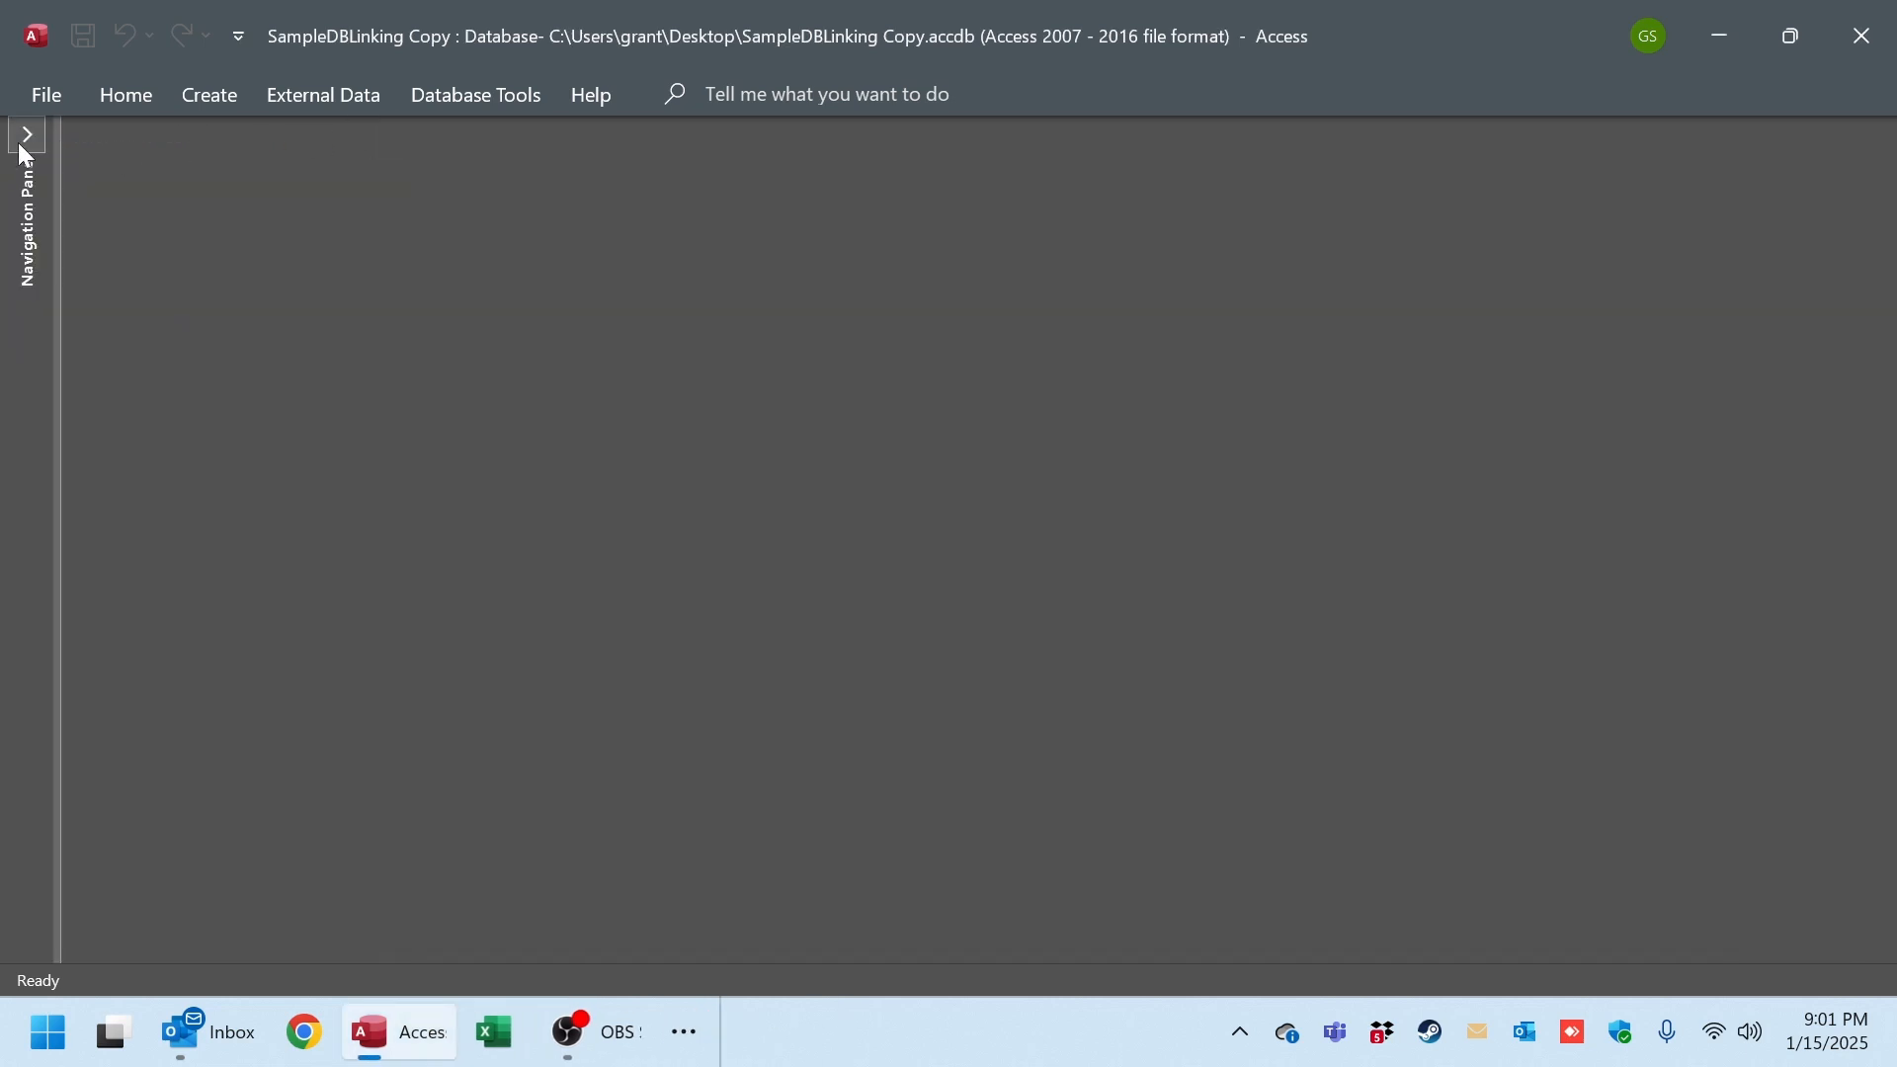
pyautogui.click(21, 133)
pyautogui.click(334, 139)
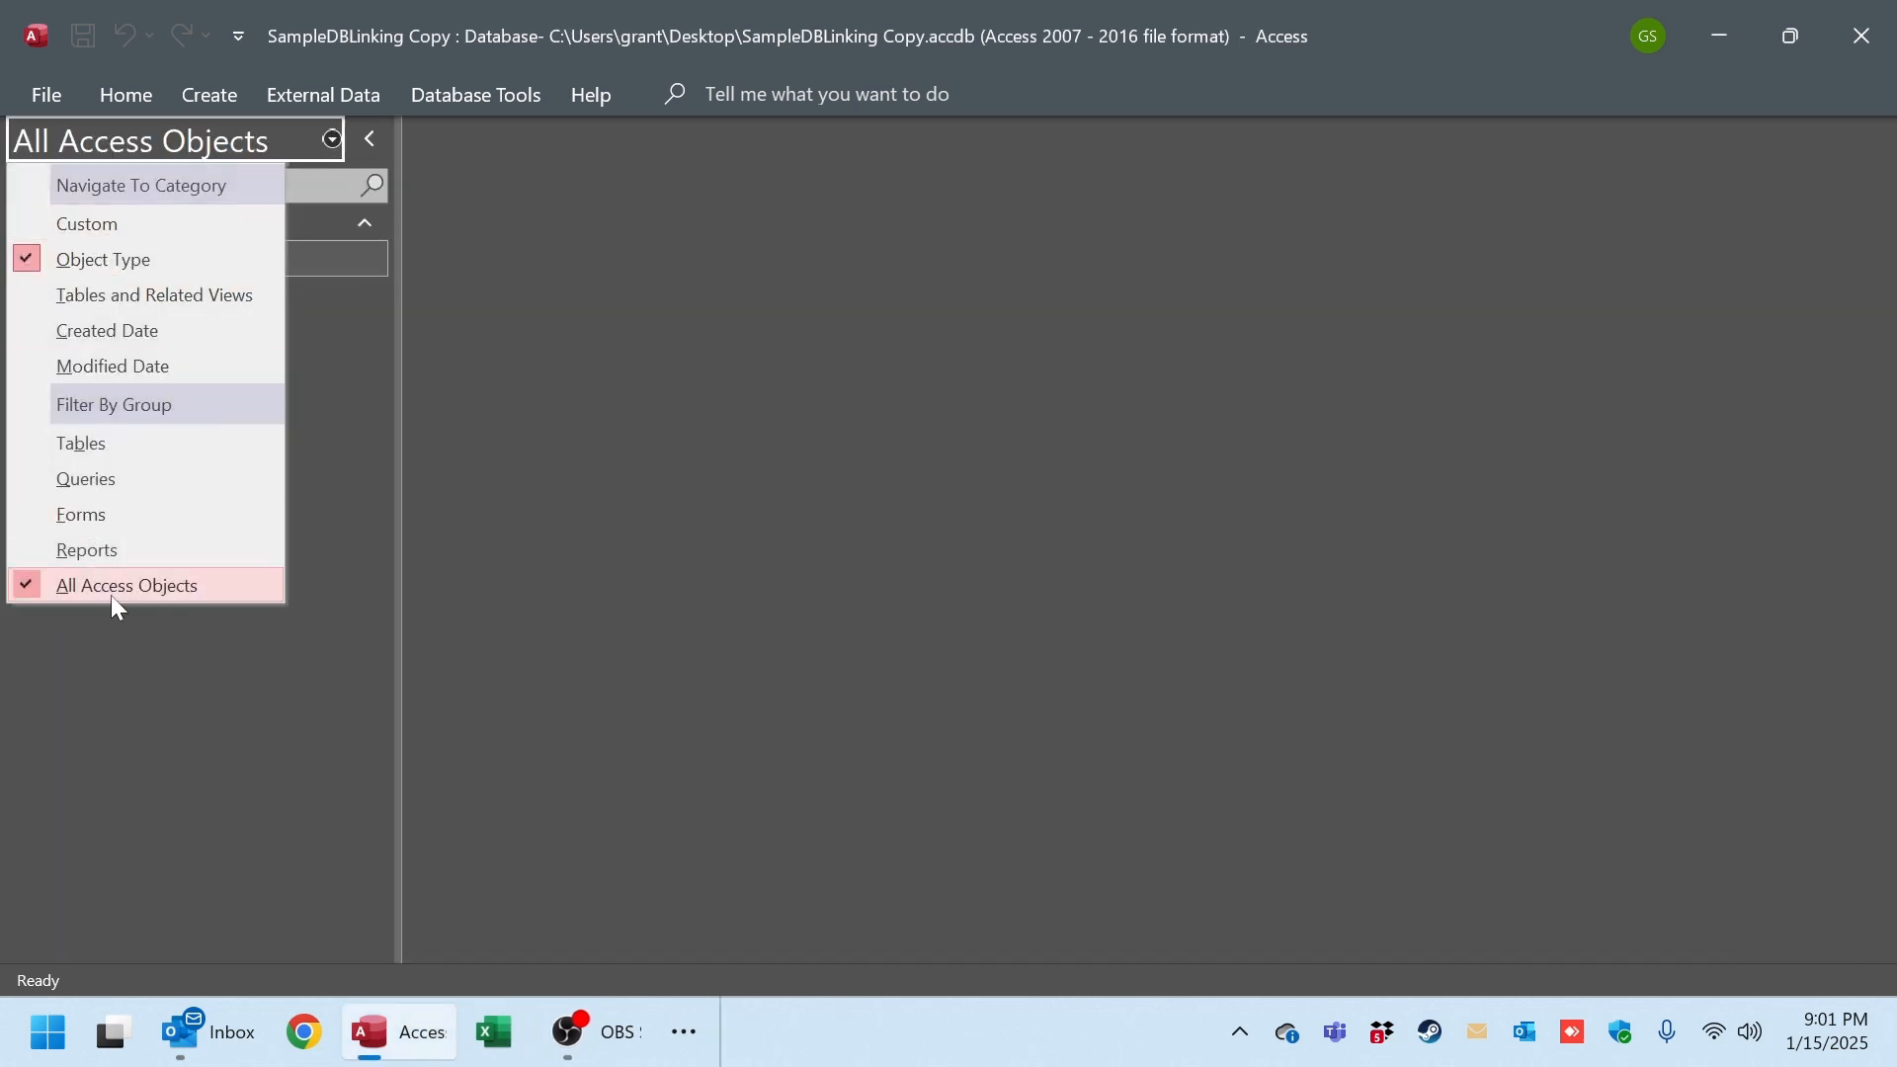
pyautogui.click(358, 533)
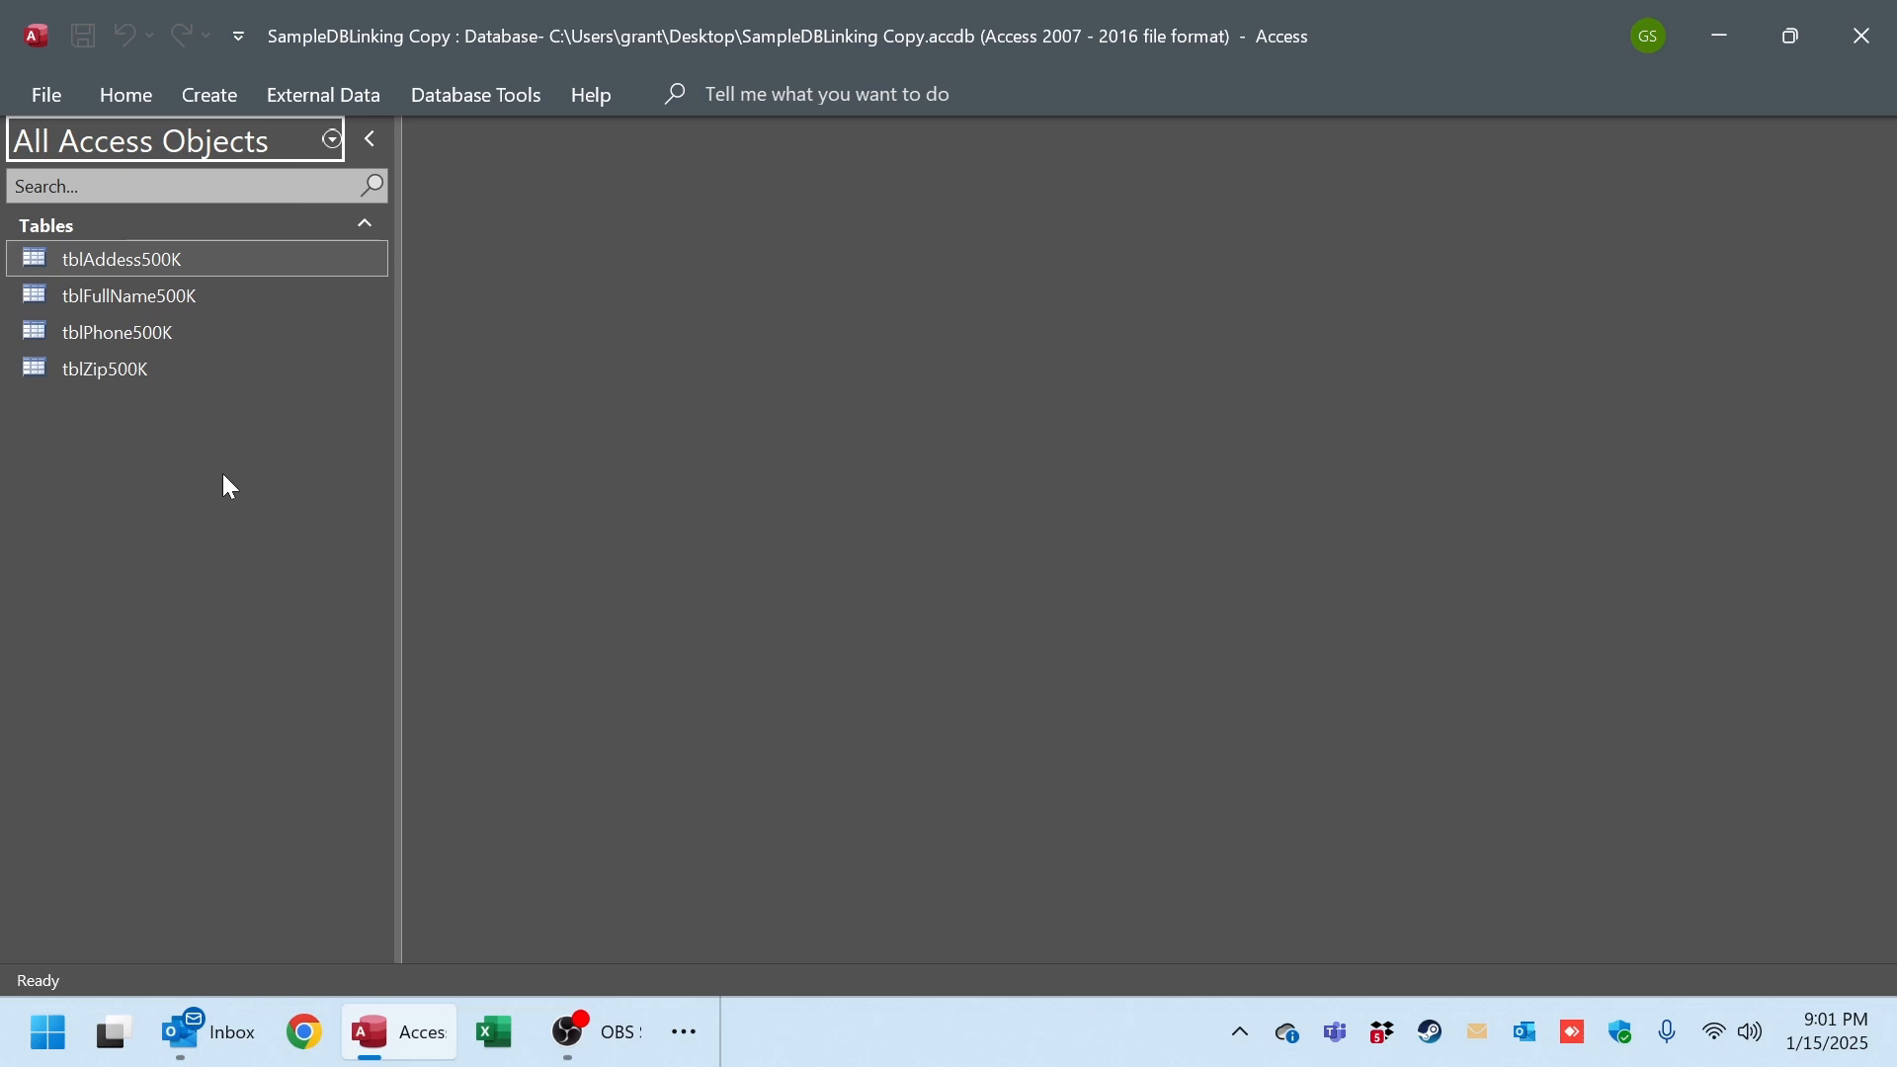
# - Close the current database and create a new Access database named NewFrontEnd on the desktop
pyautogui.click(1890, 59)
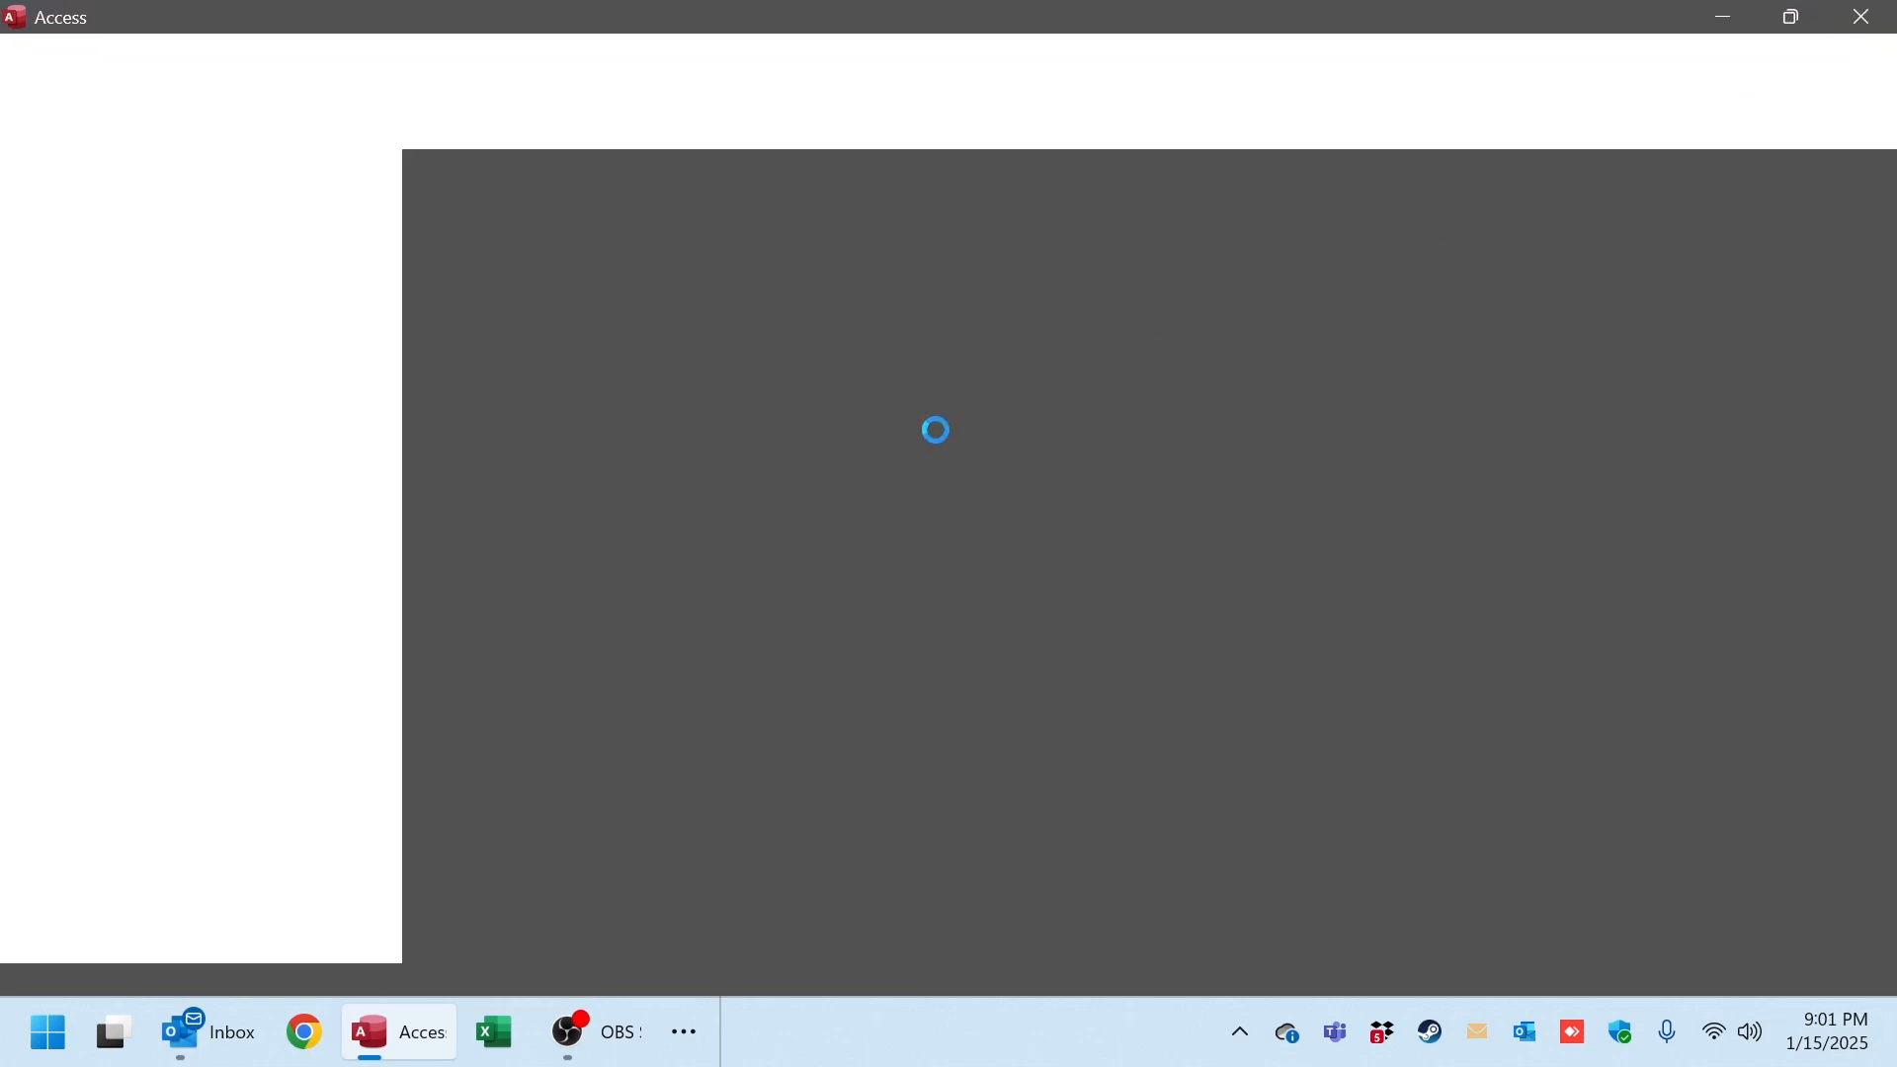
pyautogui.rightClick(1000, 553)
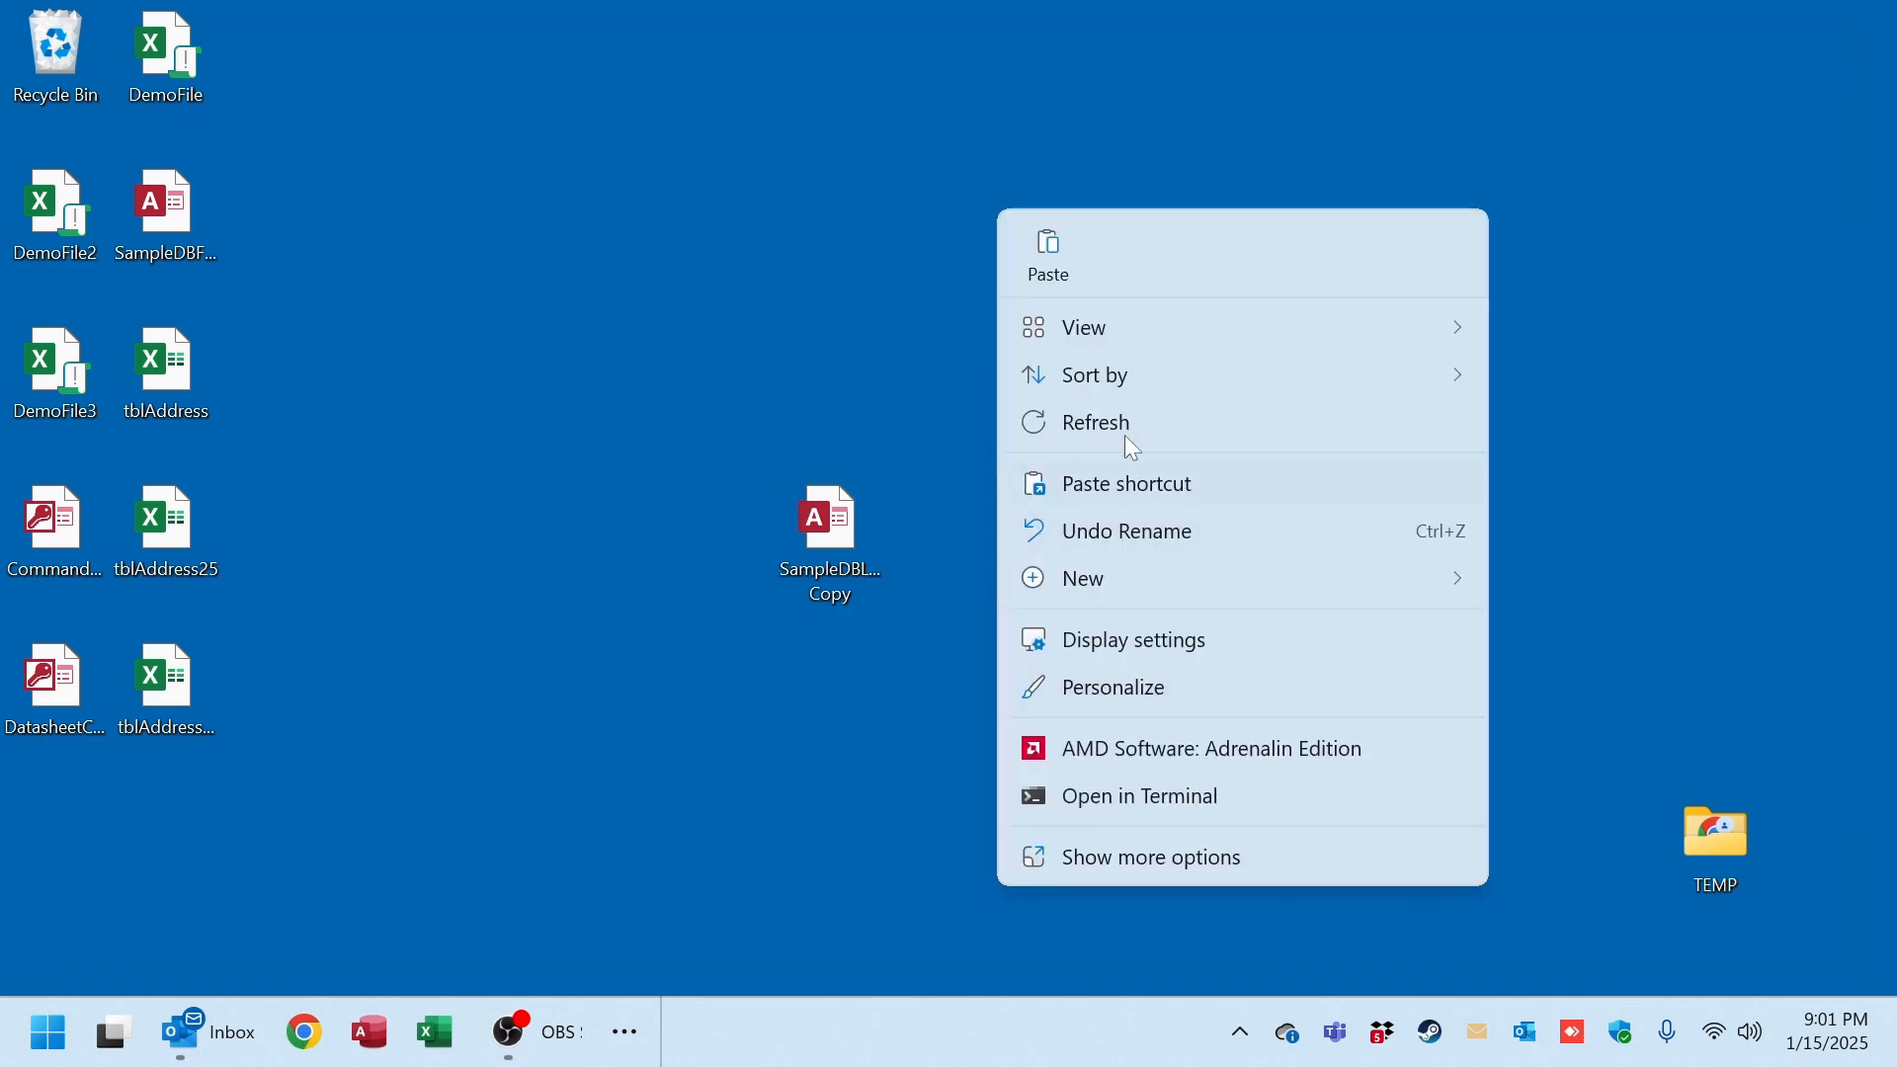
pyautogui.moveTo(1131, 589)
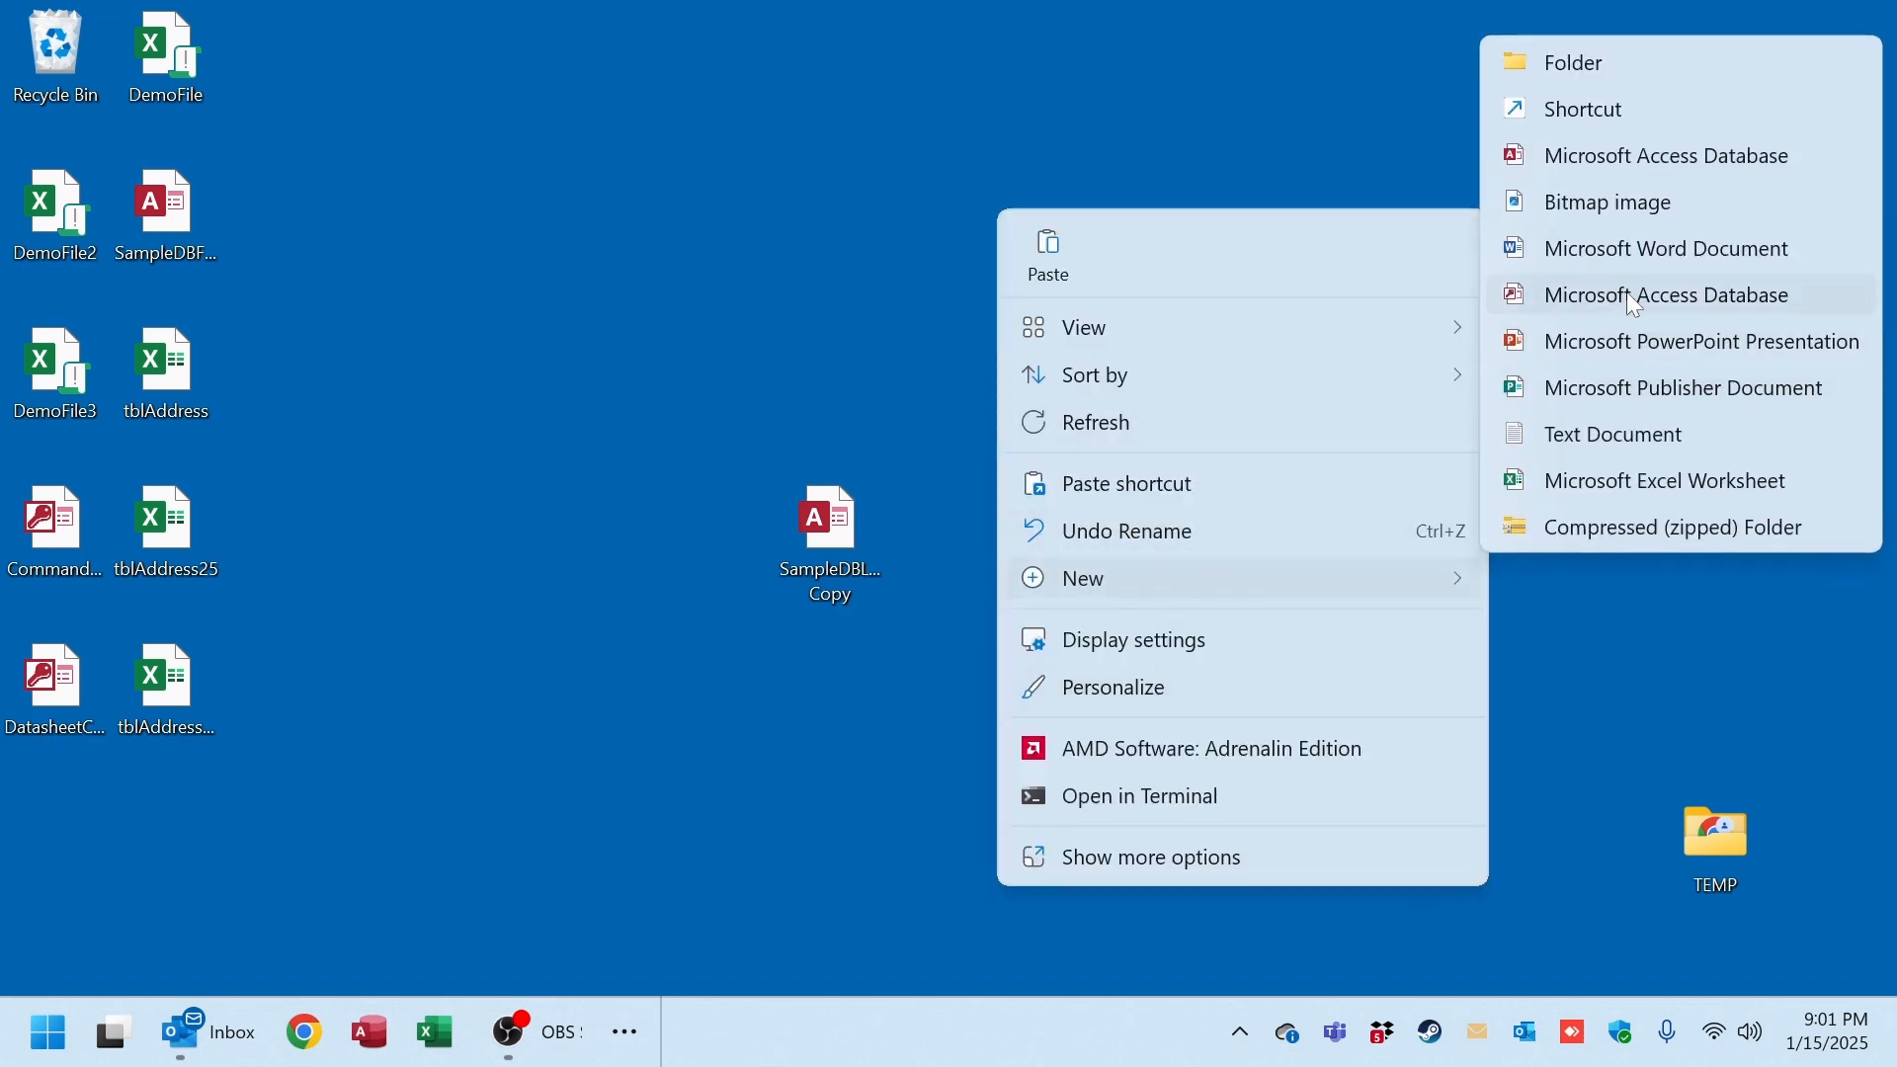
pyautogui.click(1546, 164)
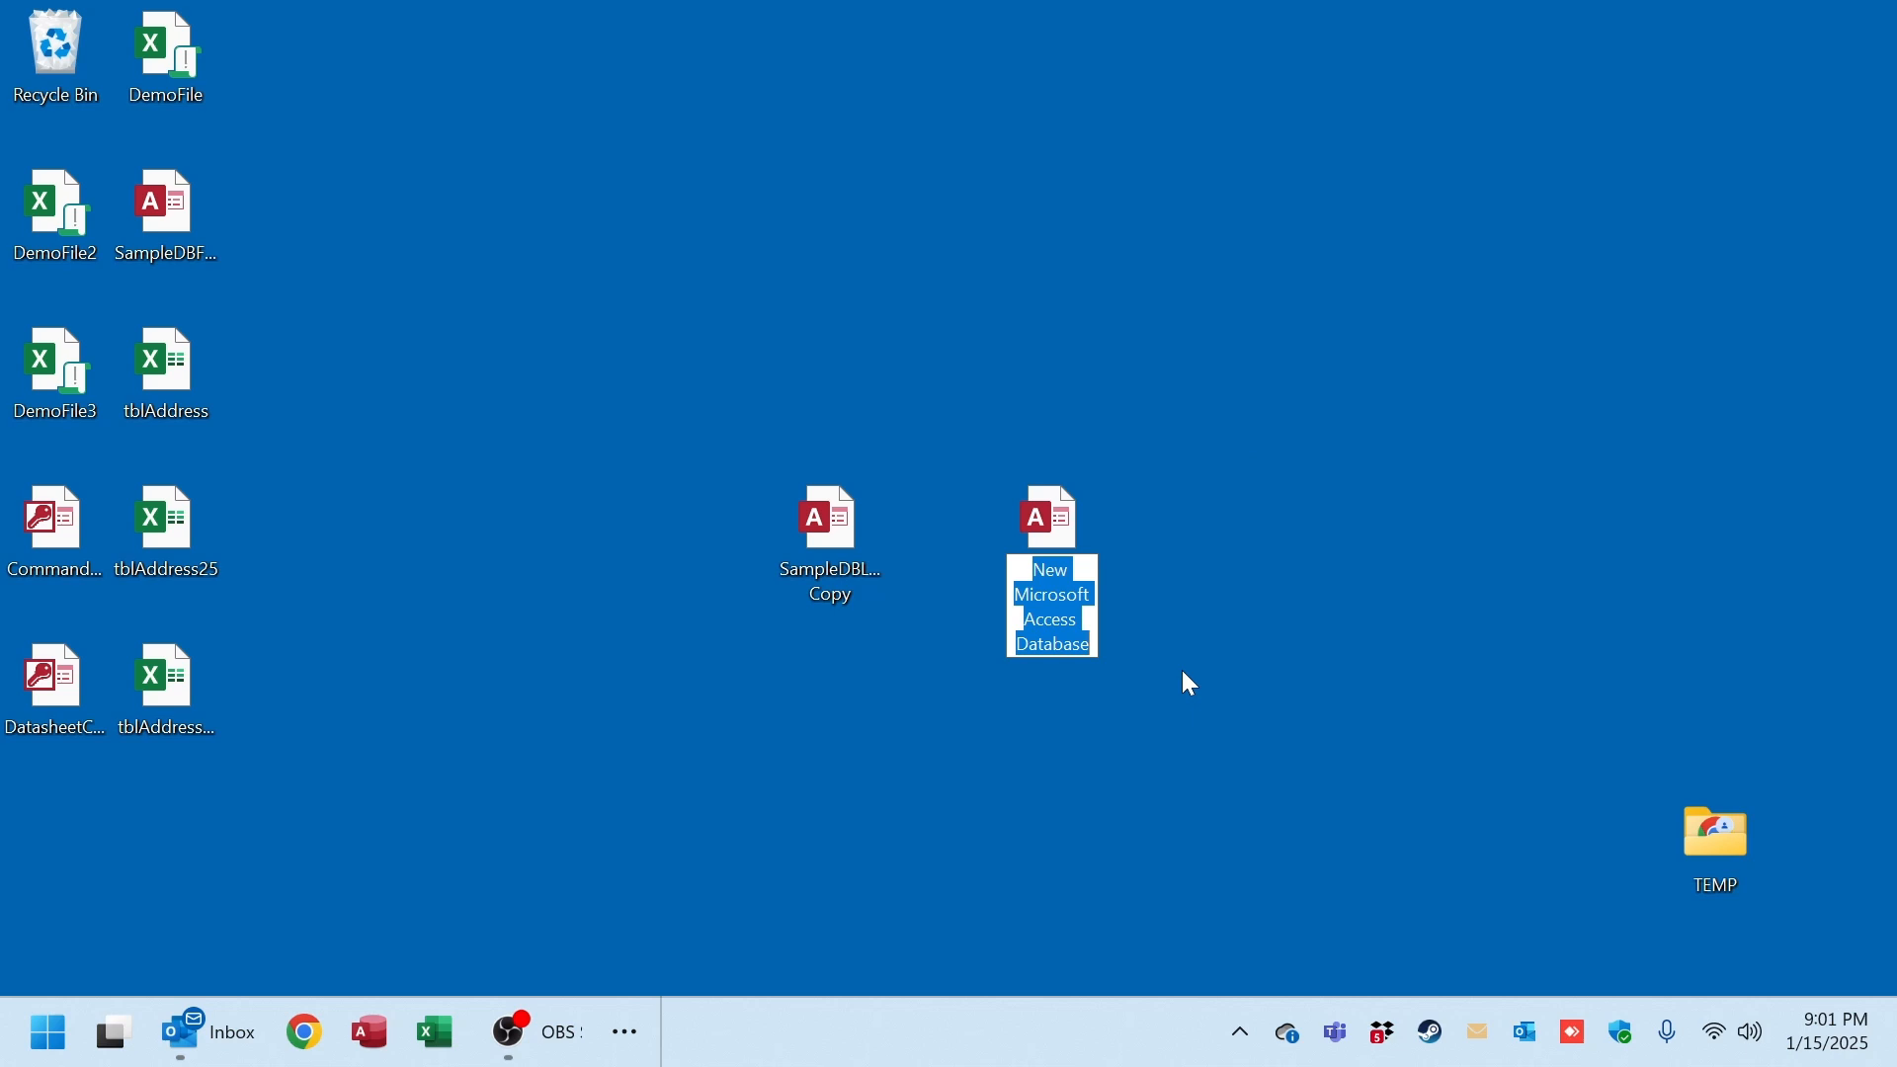
pyautogui.write('NewFrt')
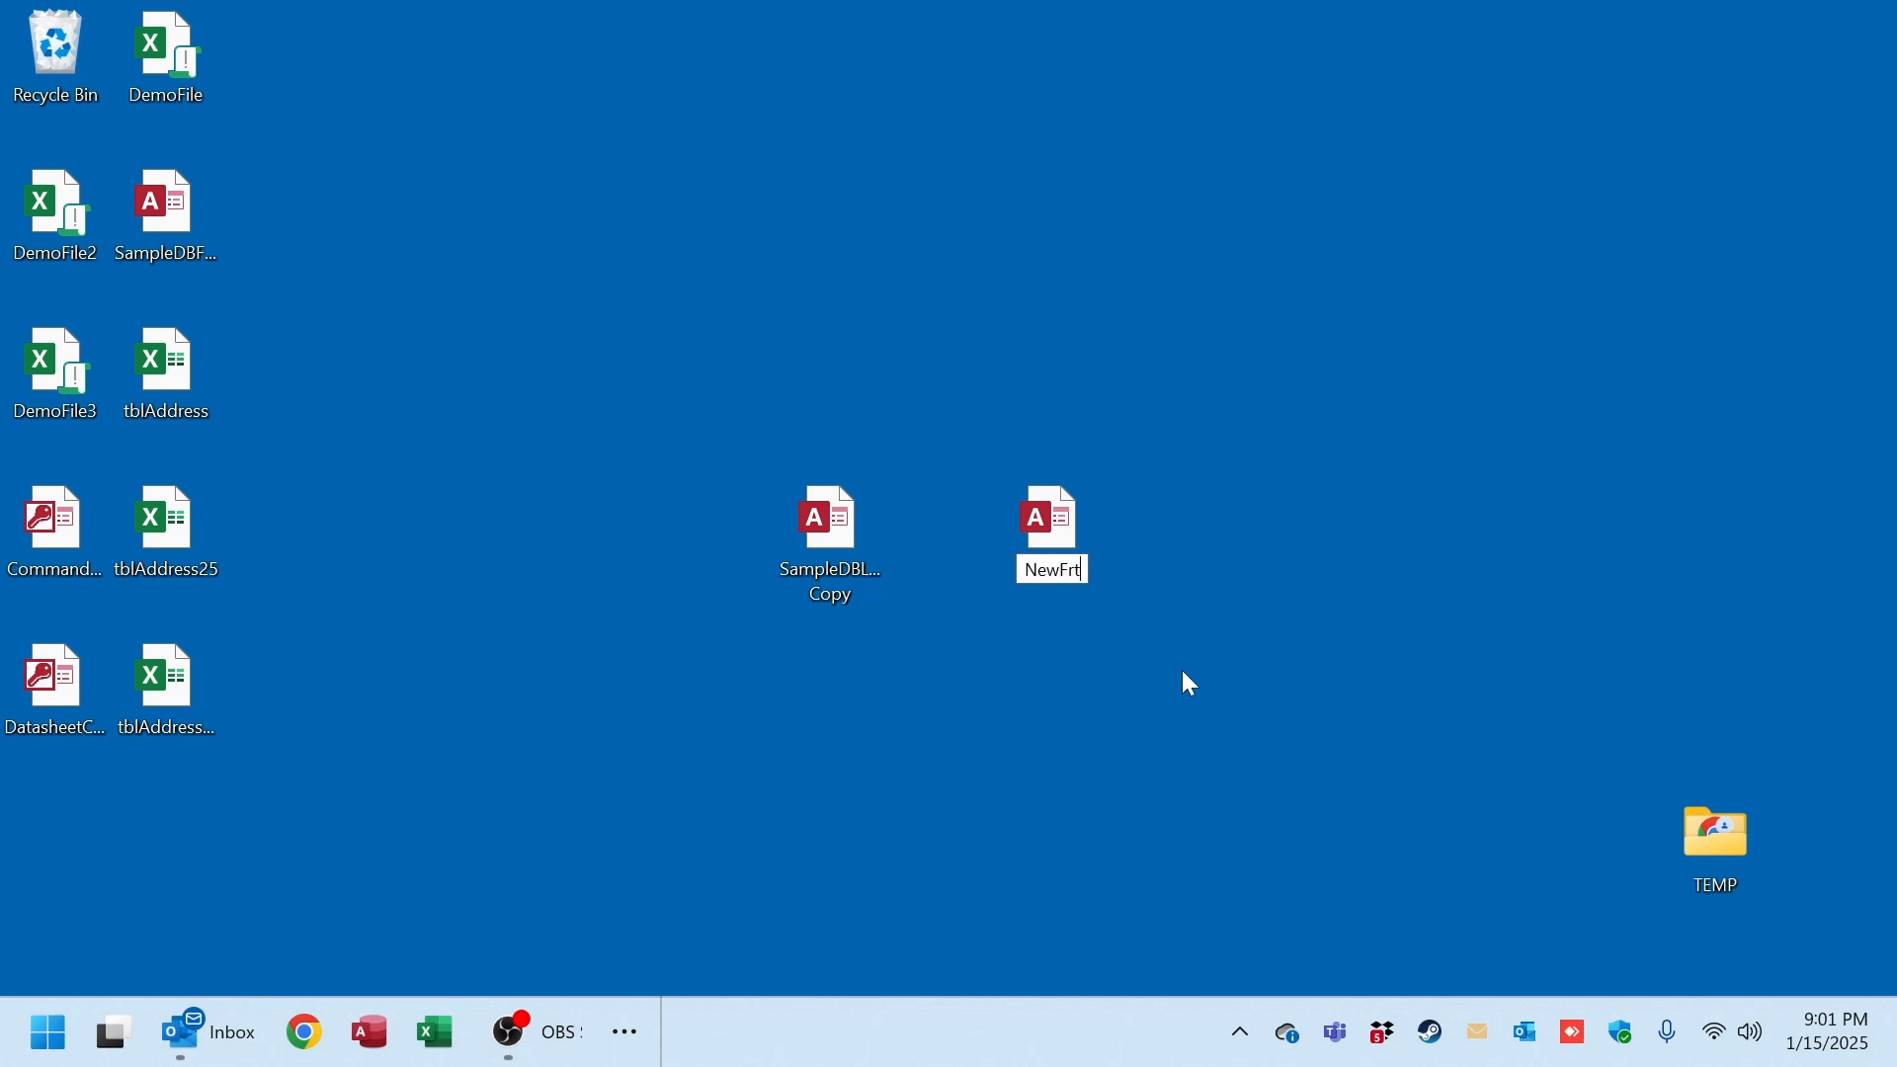
pyautogui.press('BackSpace')
pyautogui.press('BackSpace')
pyautogui.write('rontEnd')
pyautogui.press('Return')
# - Open the NewFrontEnd database and enable its content
pyautogui.press('Return')
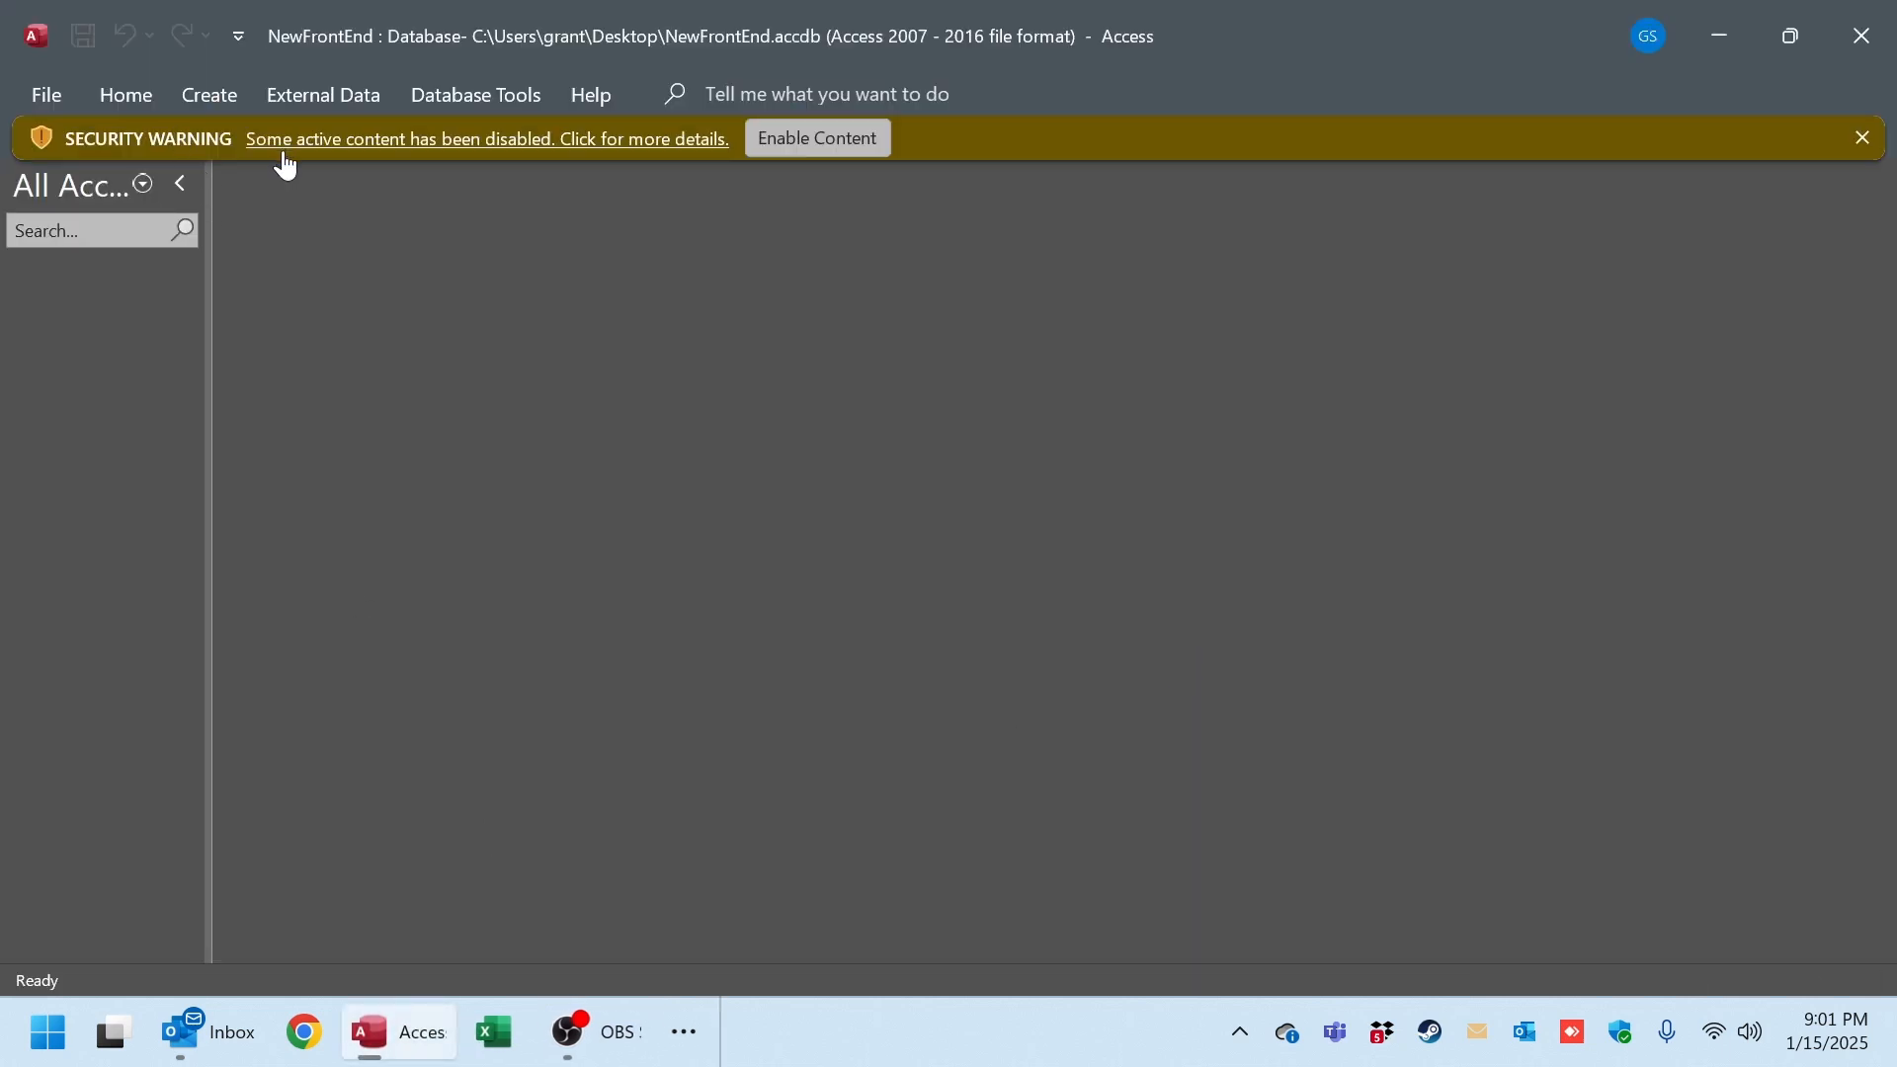
pyautogui.click(850, 147)
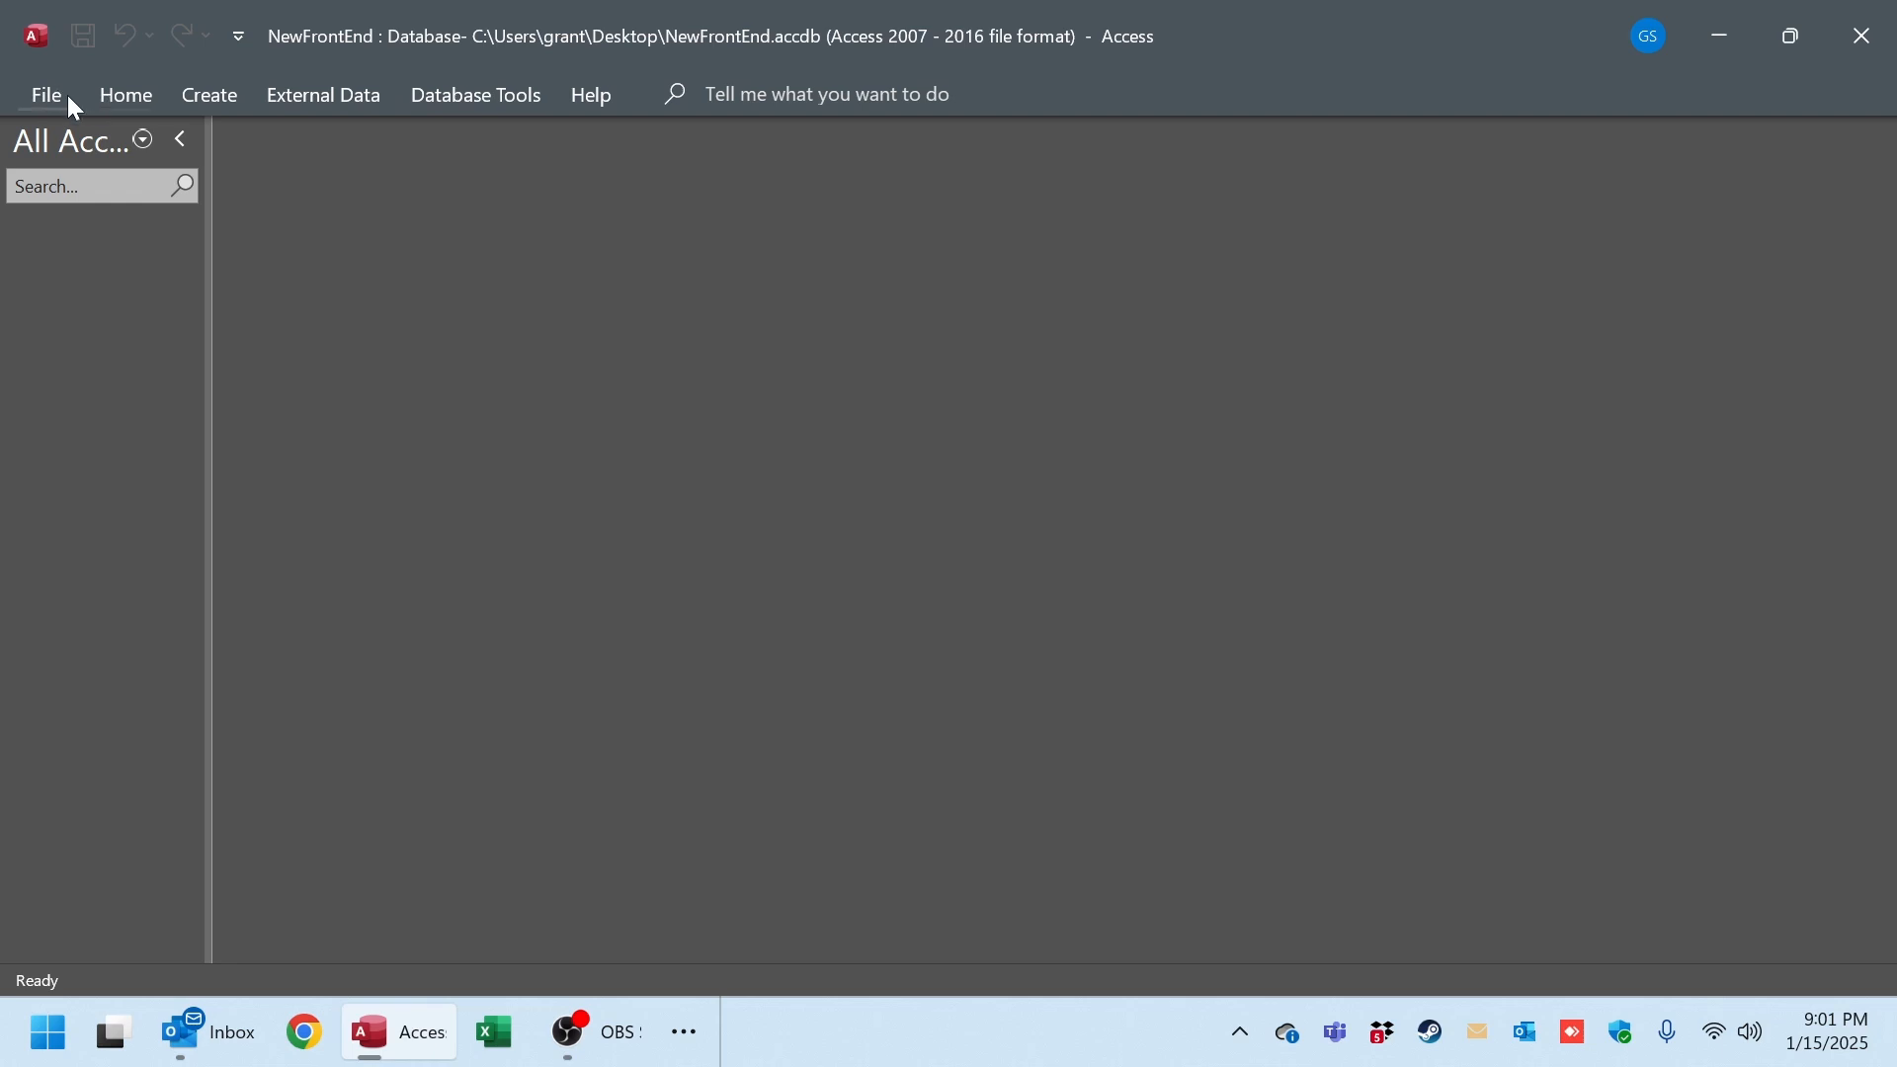
# - Start importing objects from the Access database SampleDBLinking Copy on the desktop into the current database
pyautogui.click(316, 95)
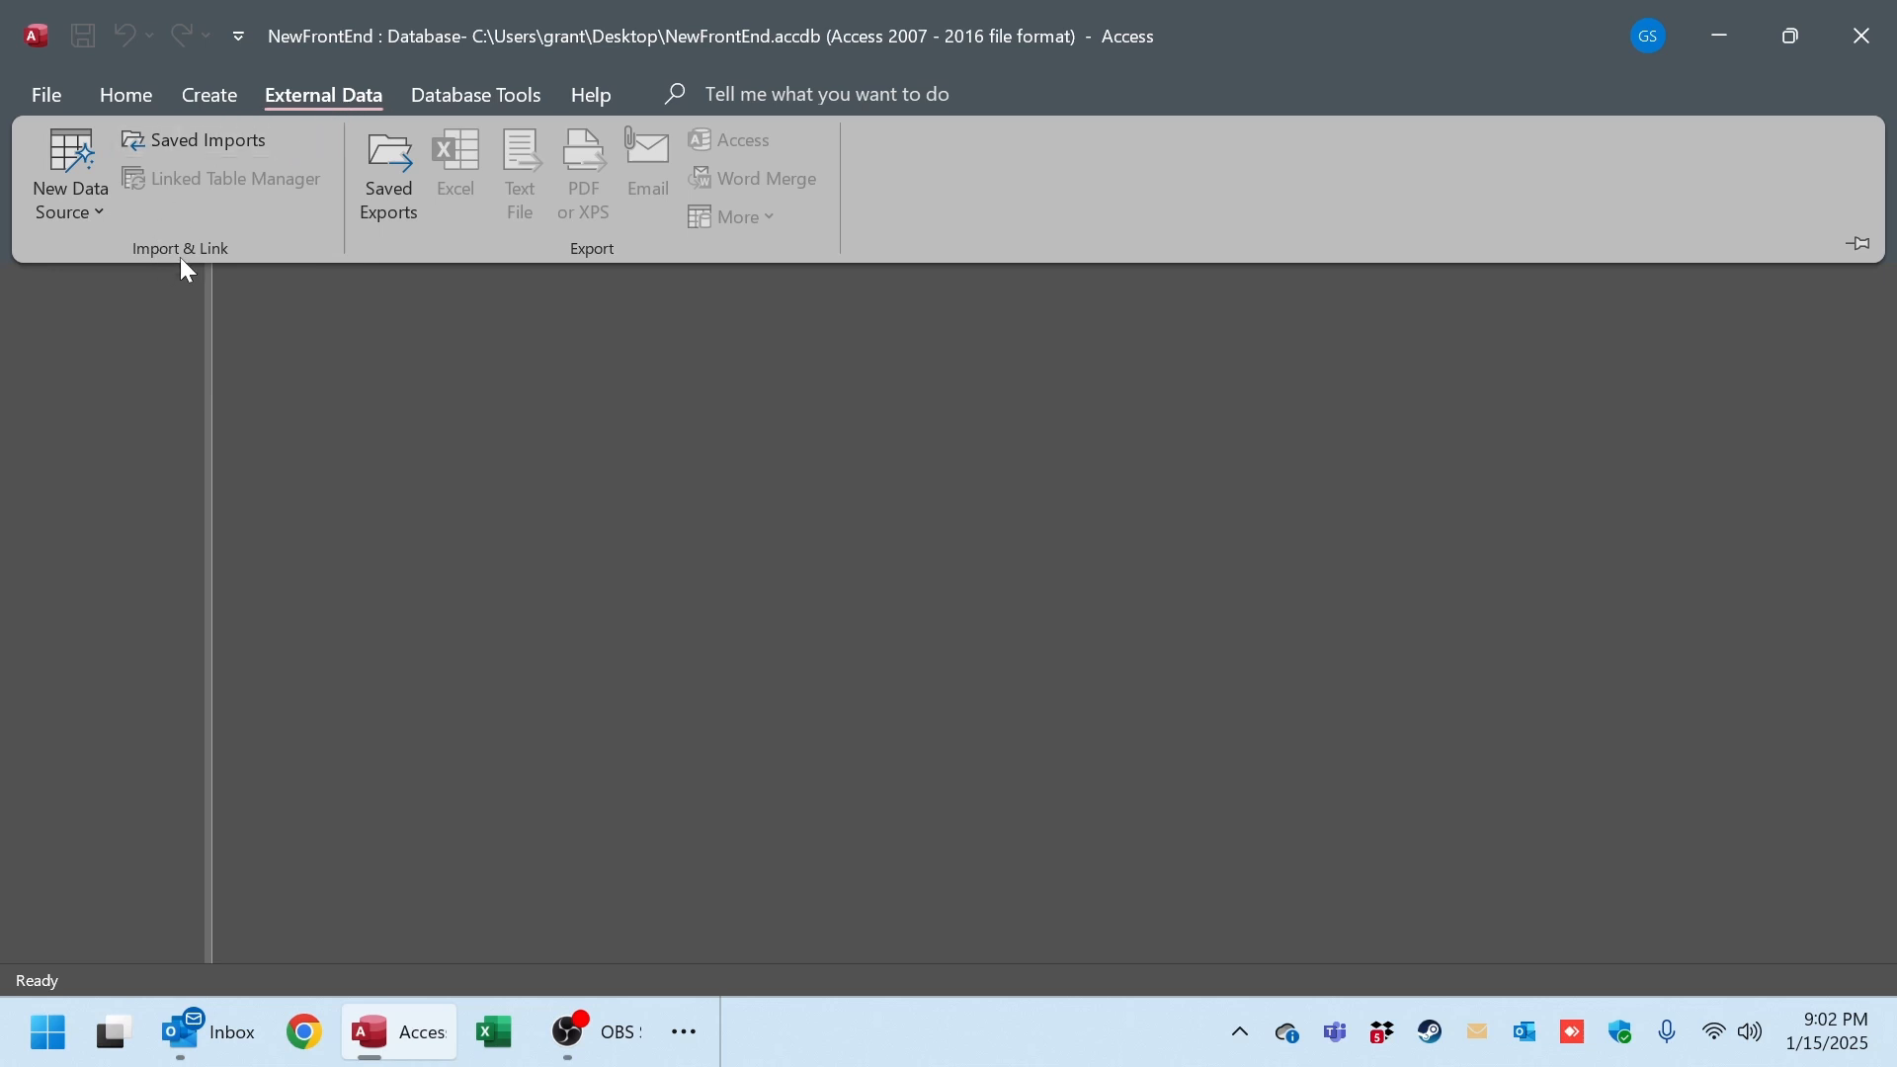
pyautogui.click(79, 186)
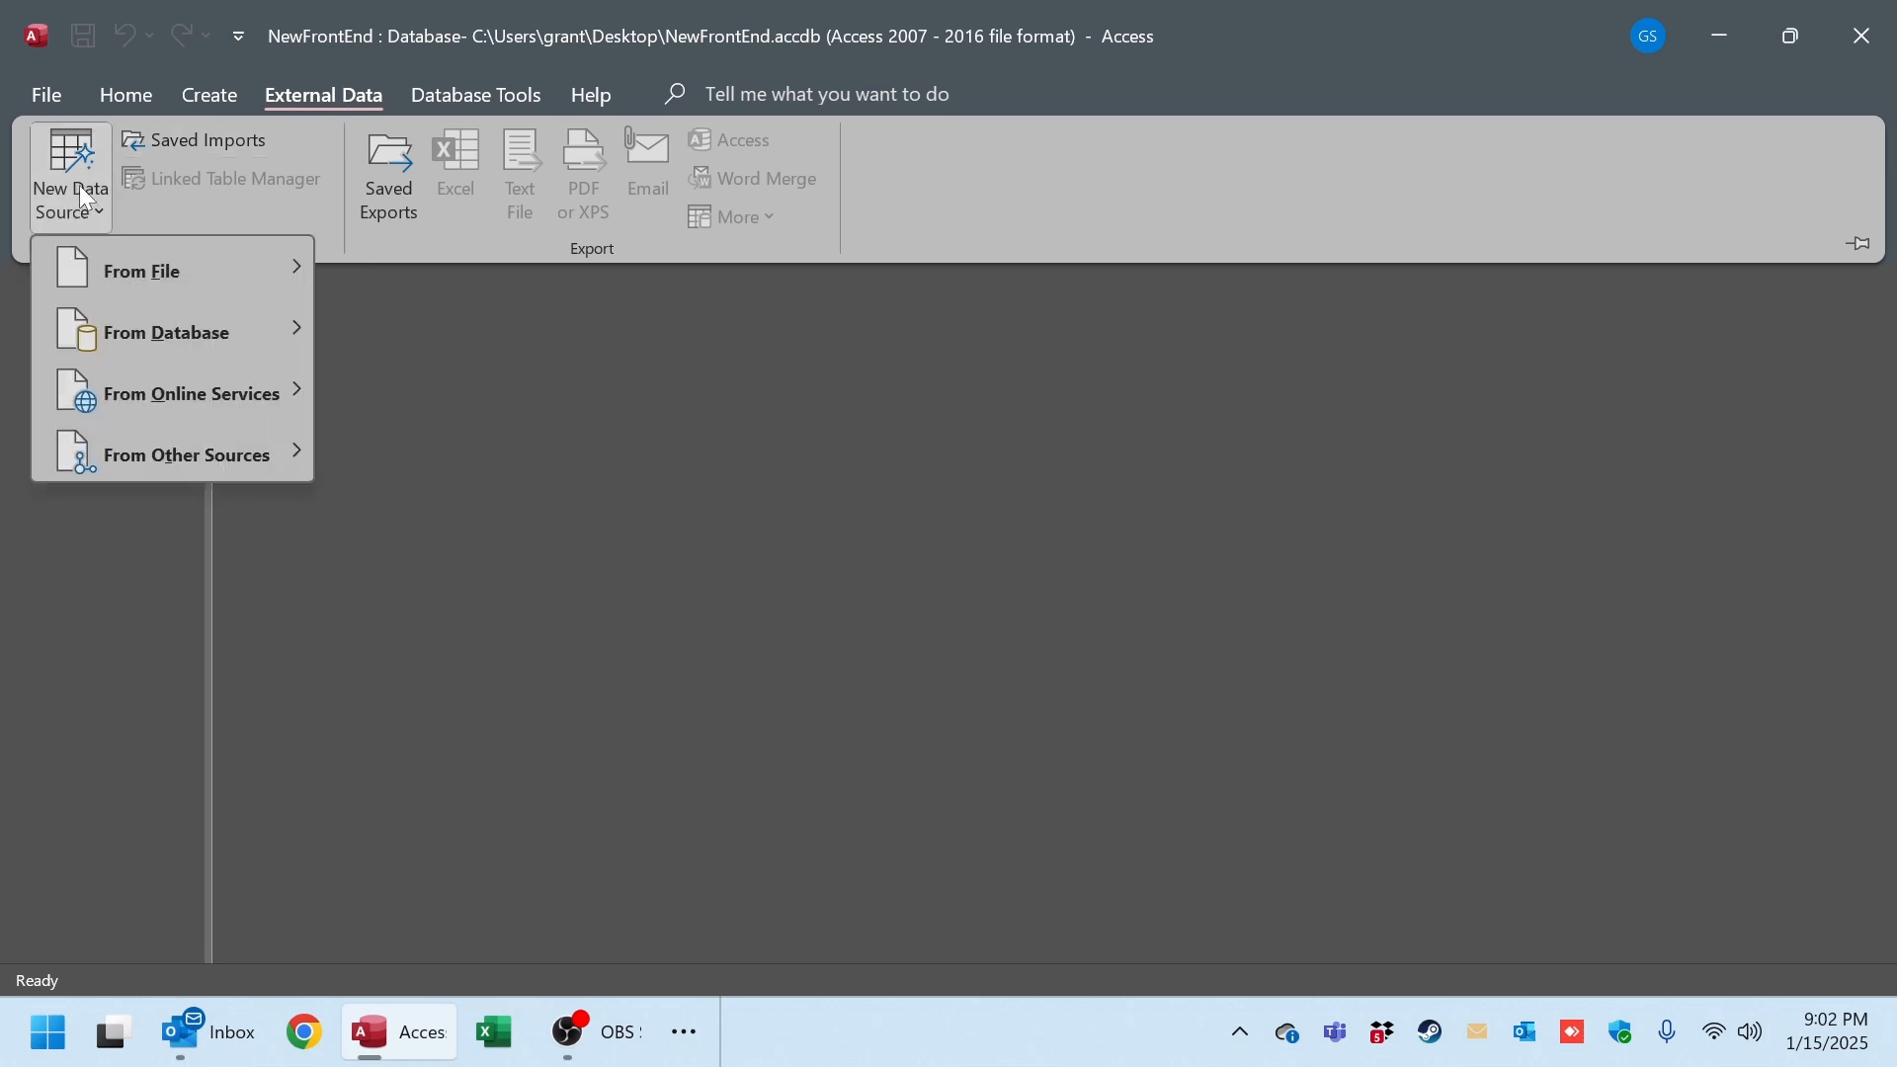
pyautogui.moveTo(142, 332)
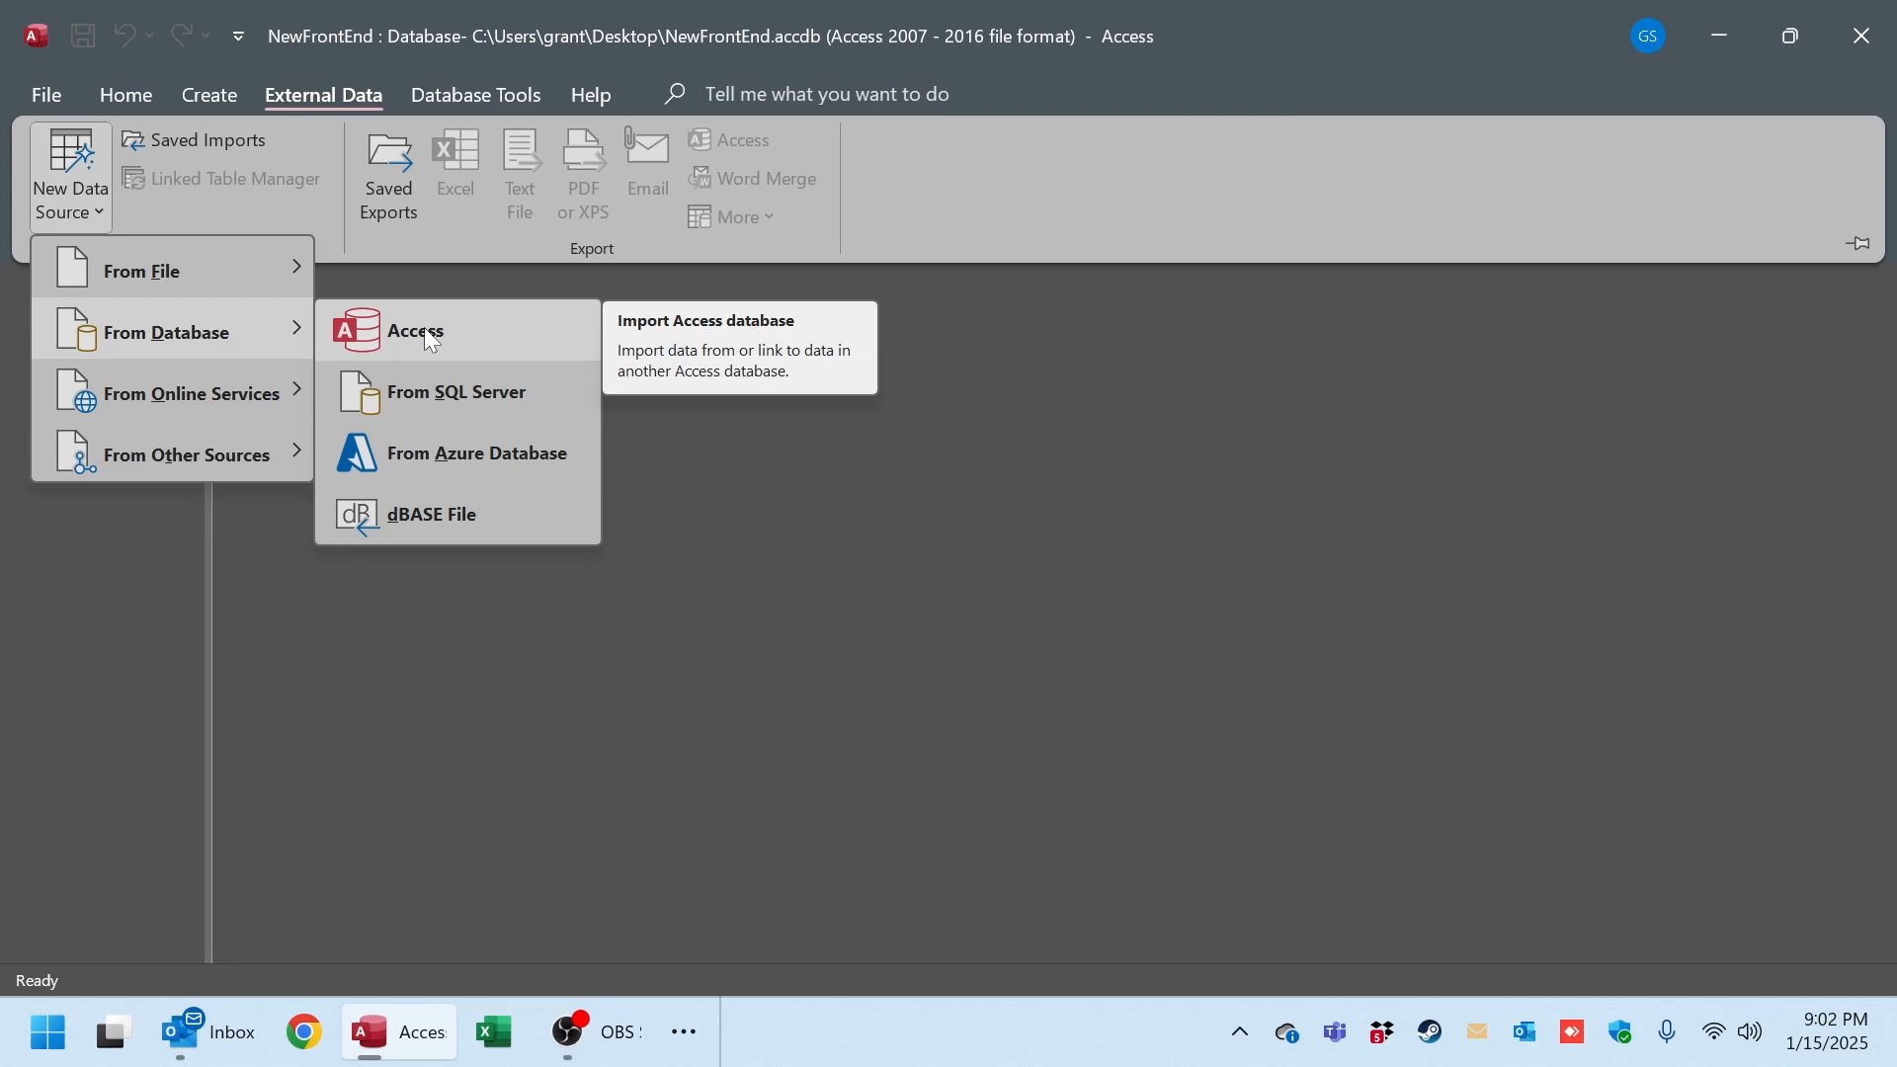
pyautogui.click(460, 354)
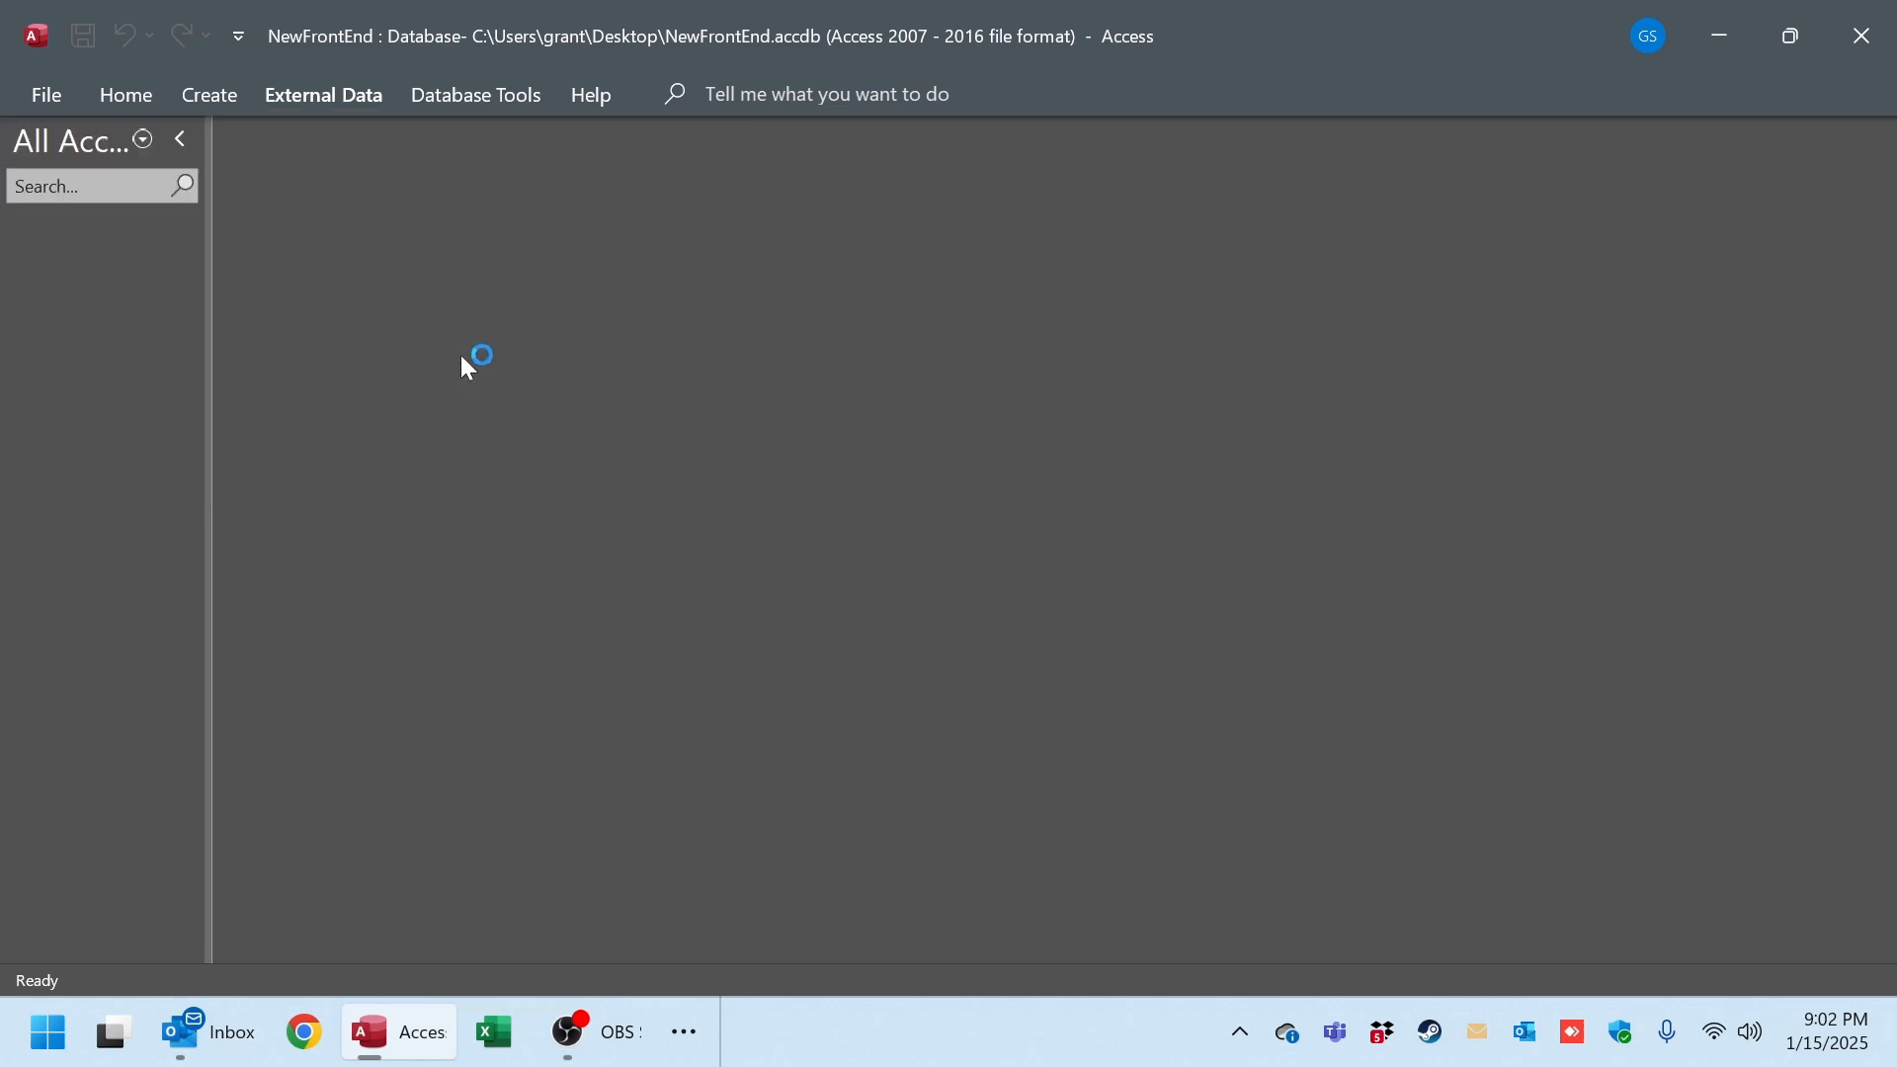
pyautogui.click(1422, 301)
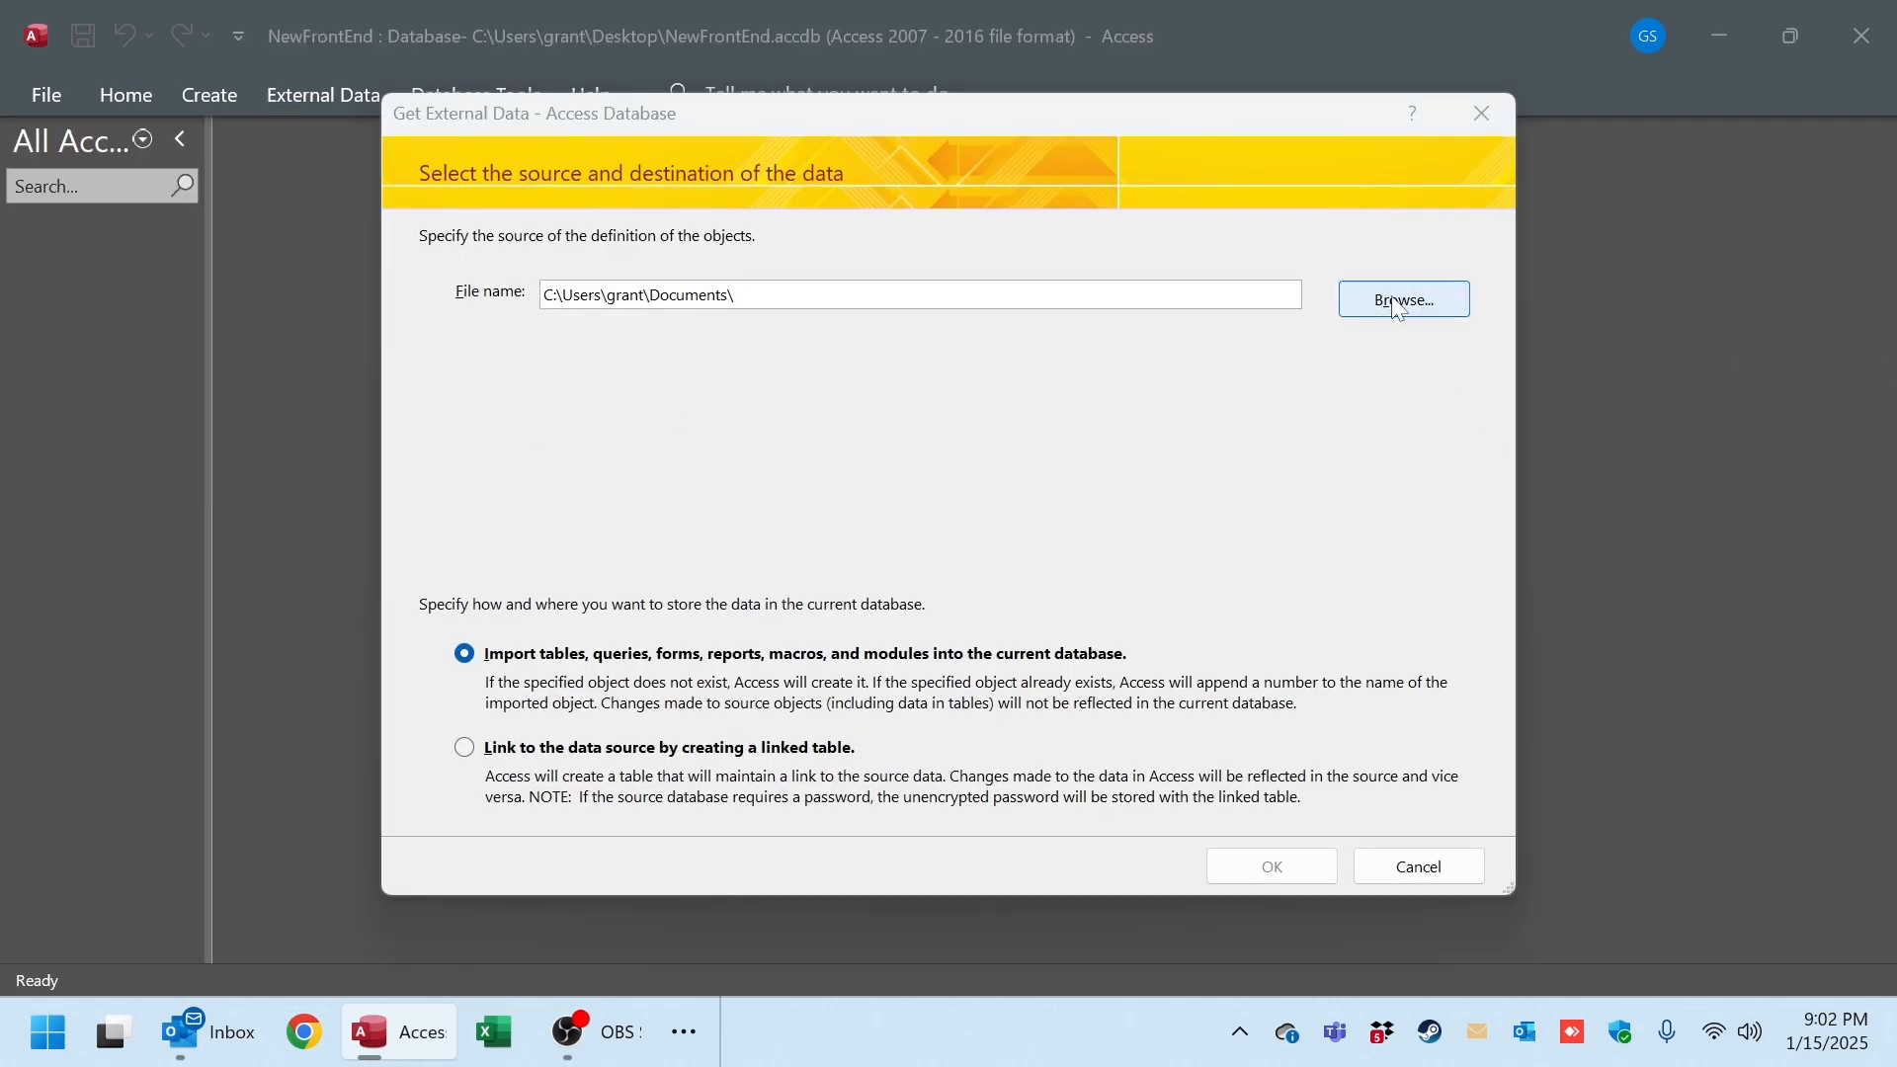
pyautogui.click(499, 525)
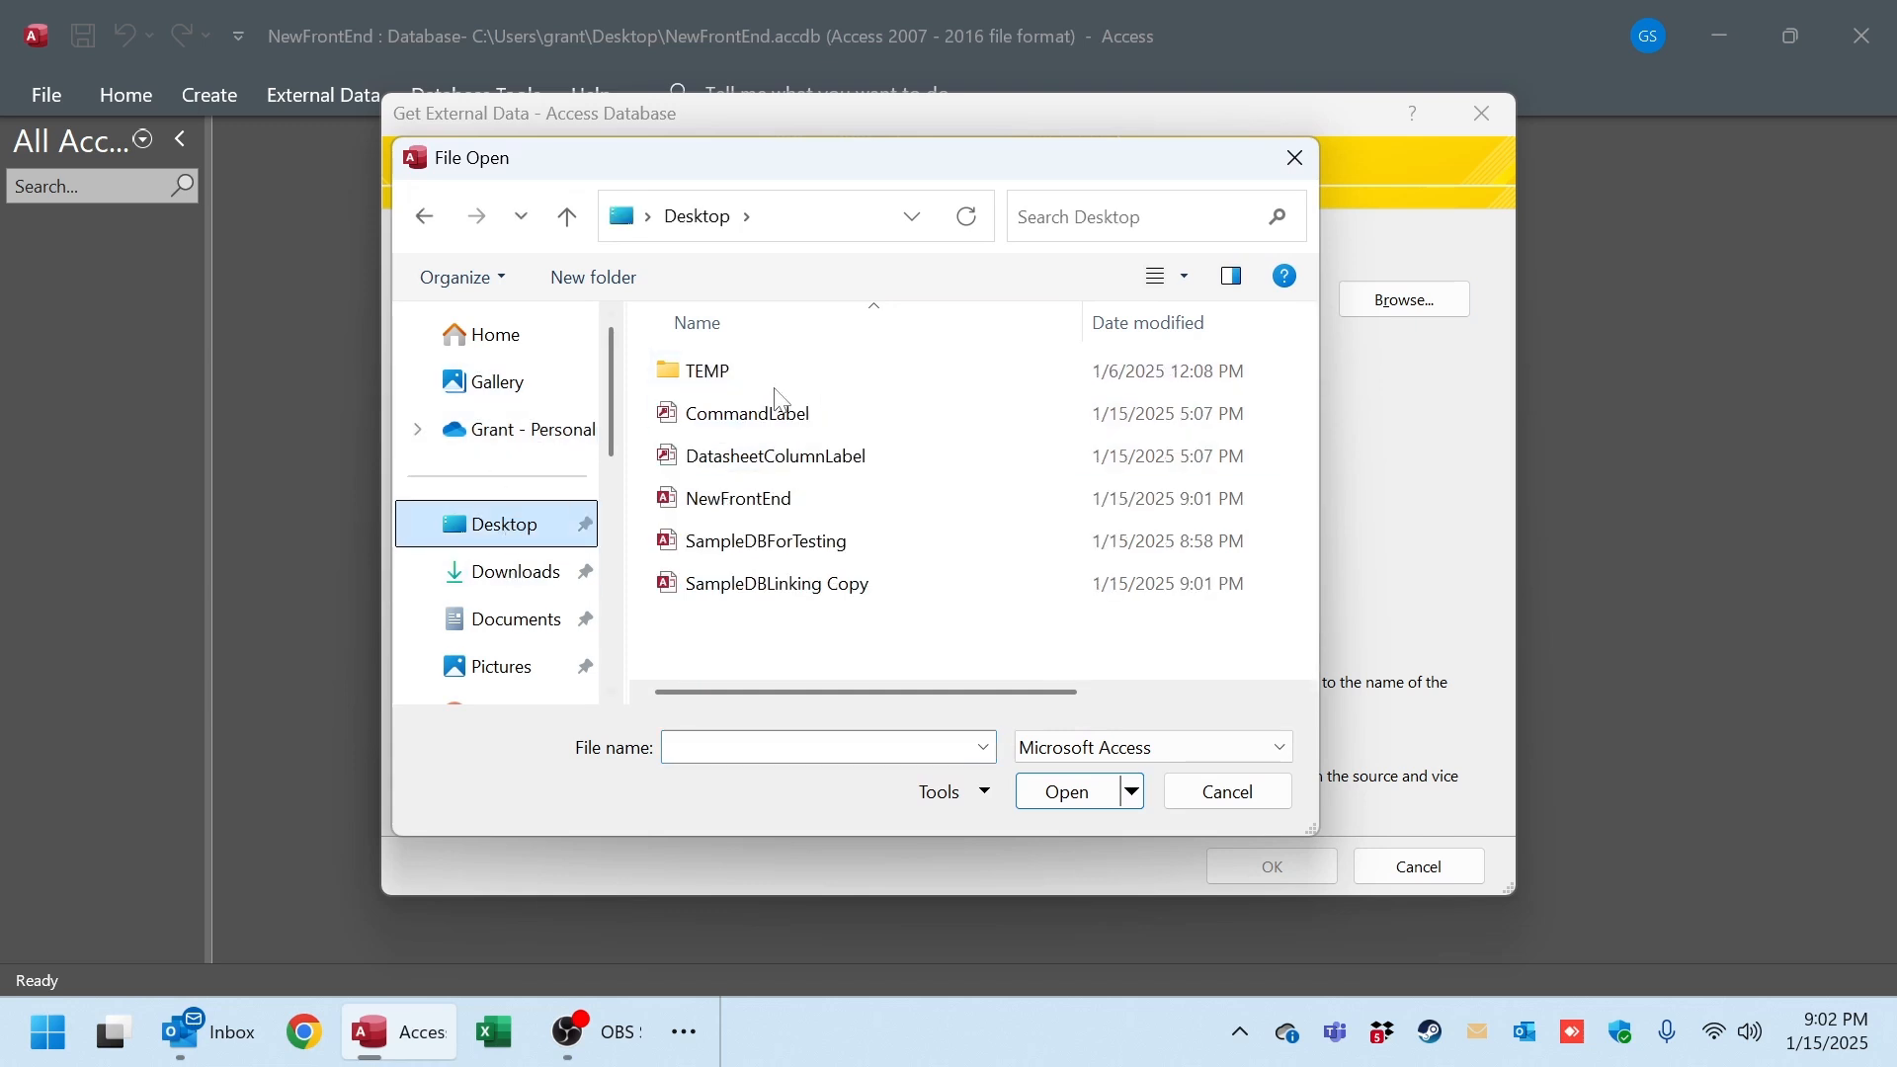
pyautogui.click(820, 593)
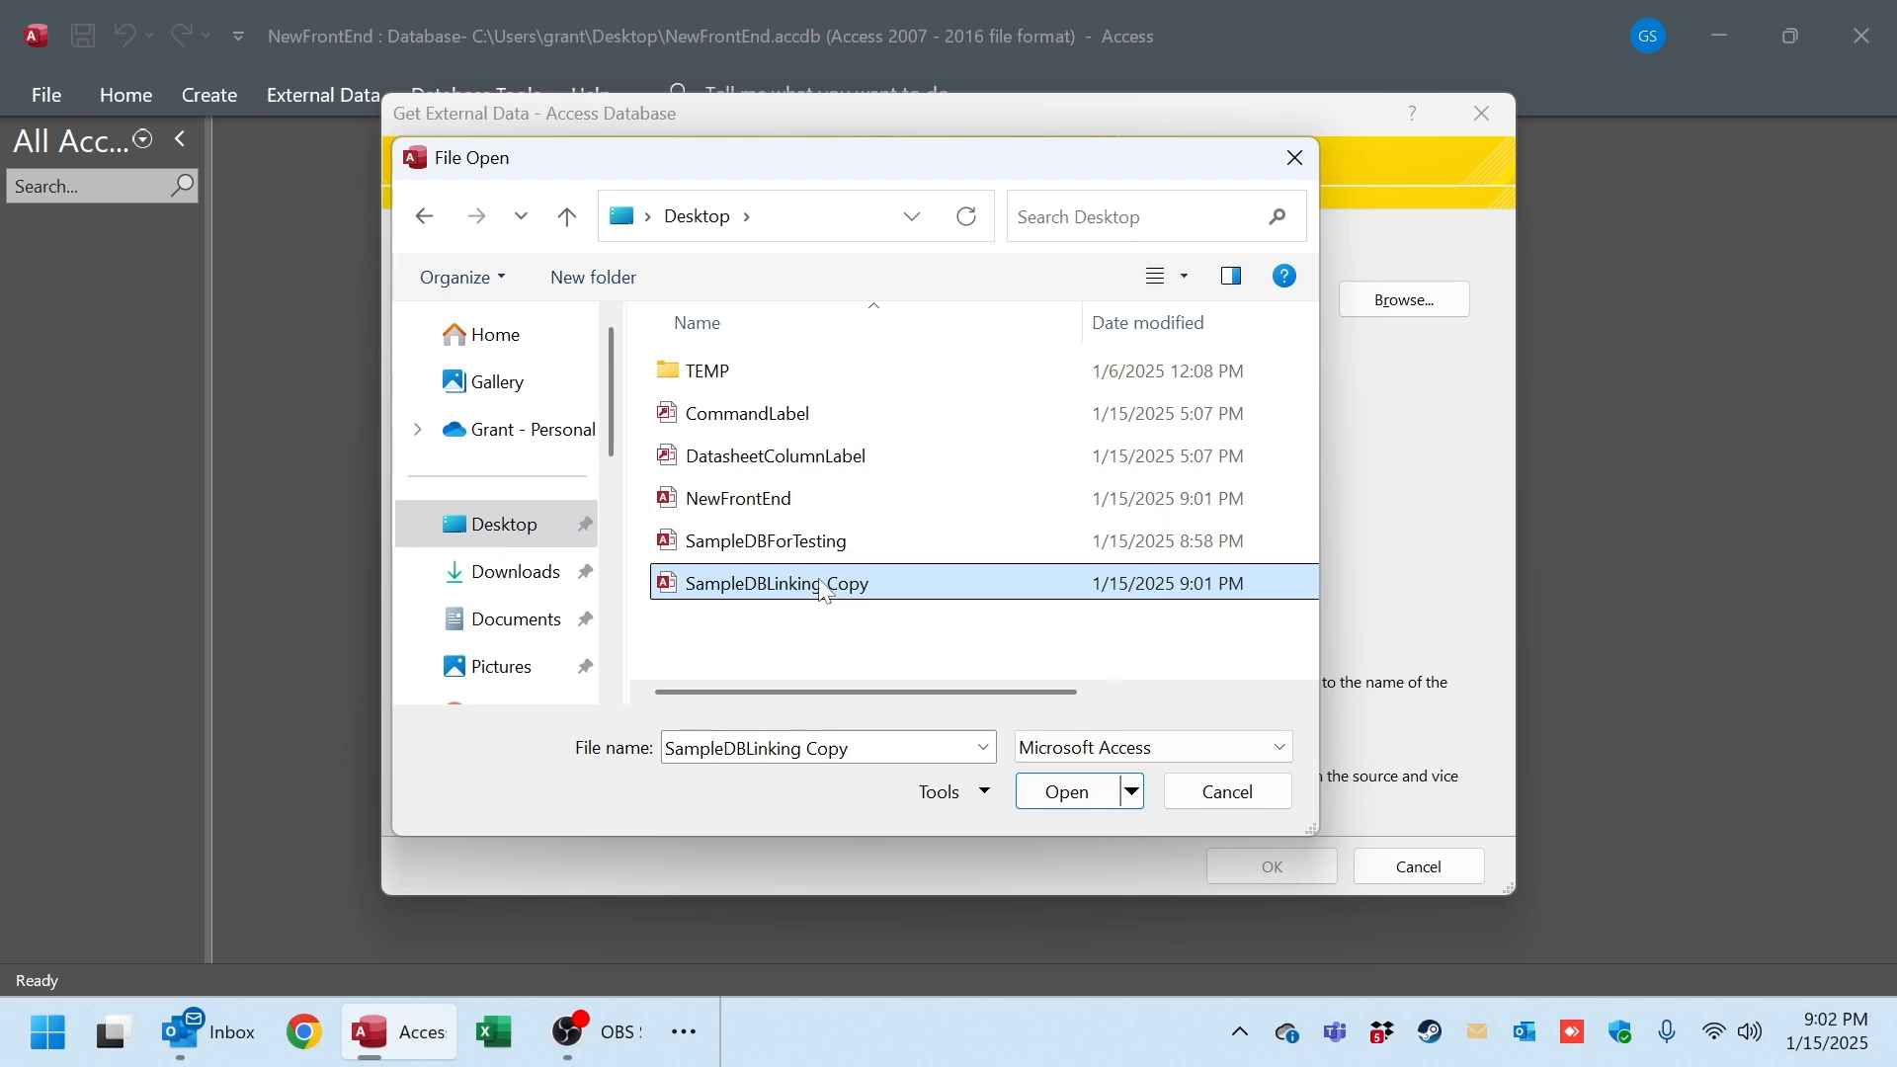
pyautogui.doubleClick(825, 586)
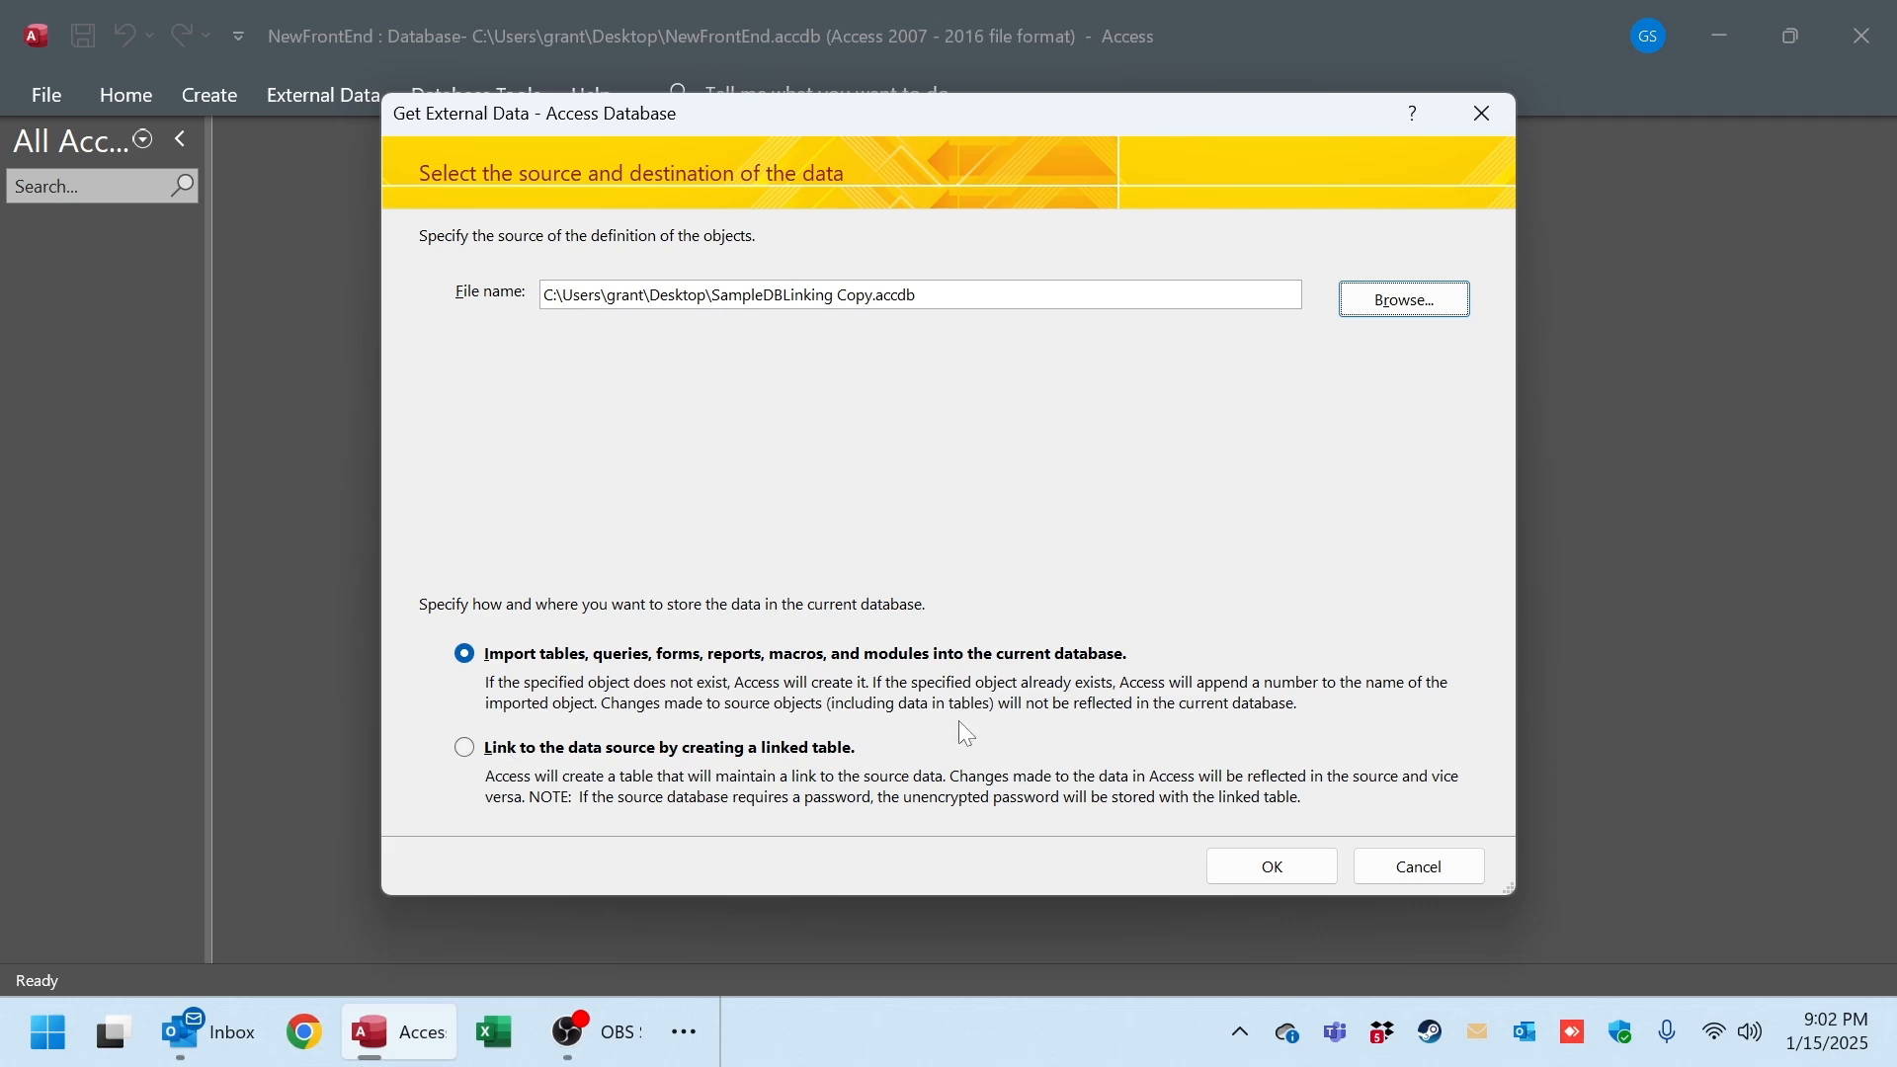
pyautogui.click(1272, 867)
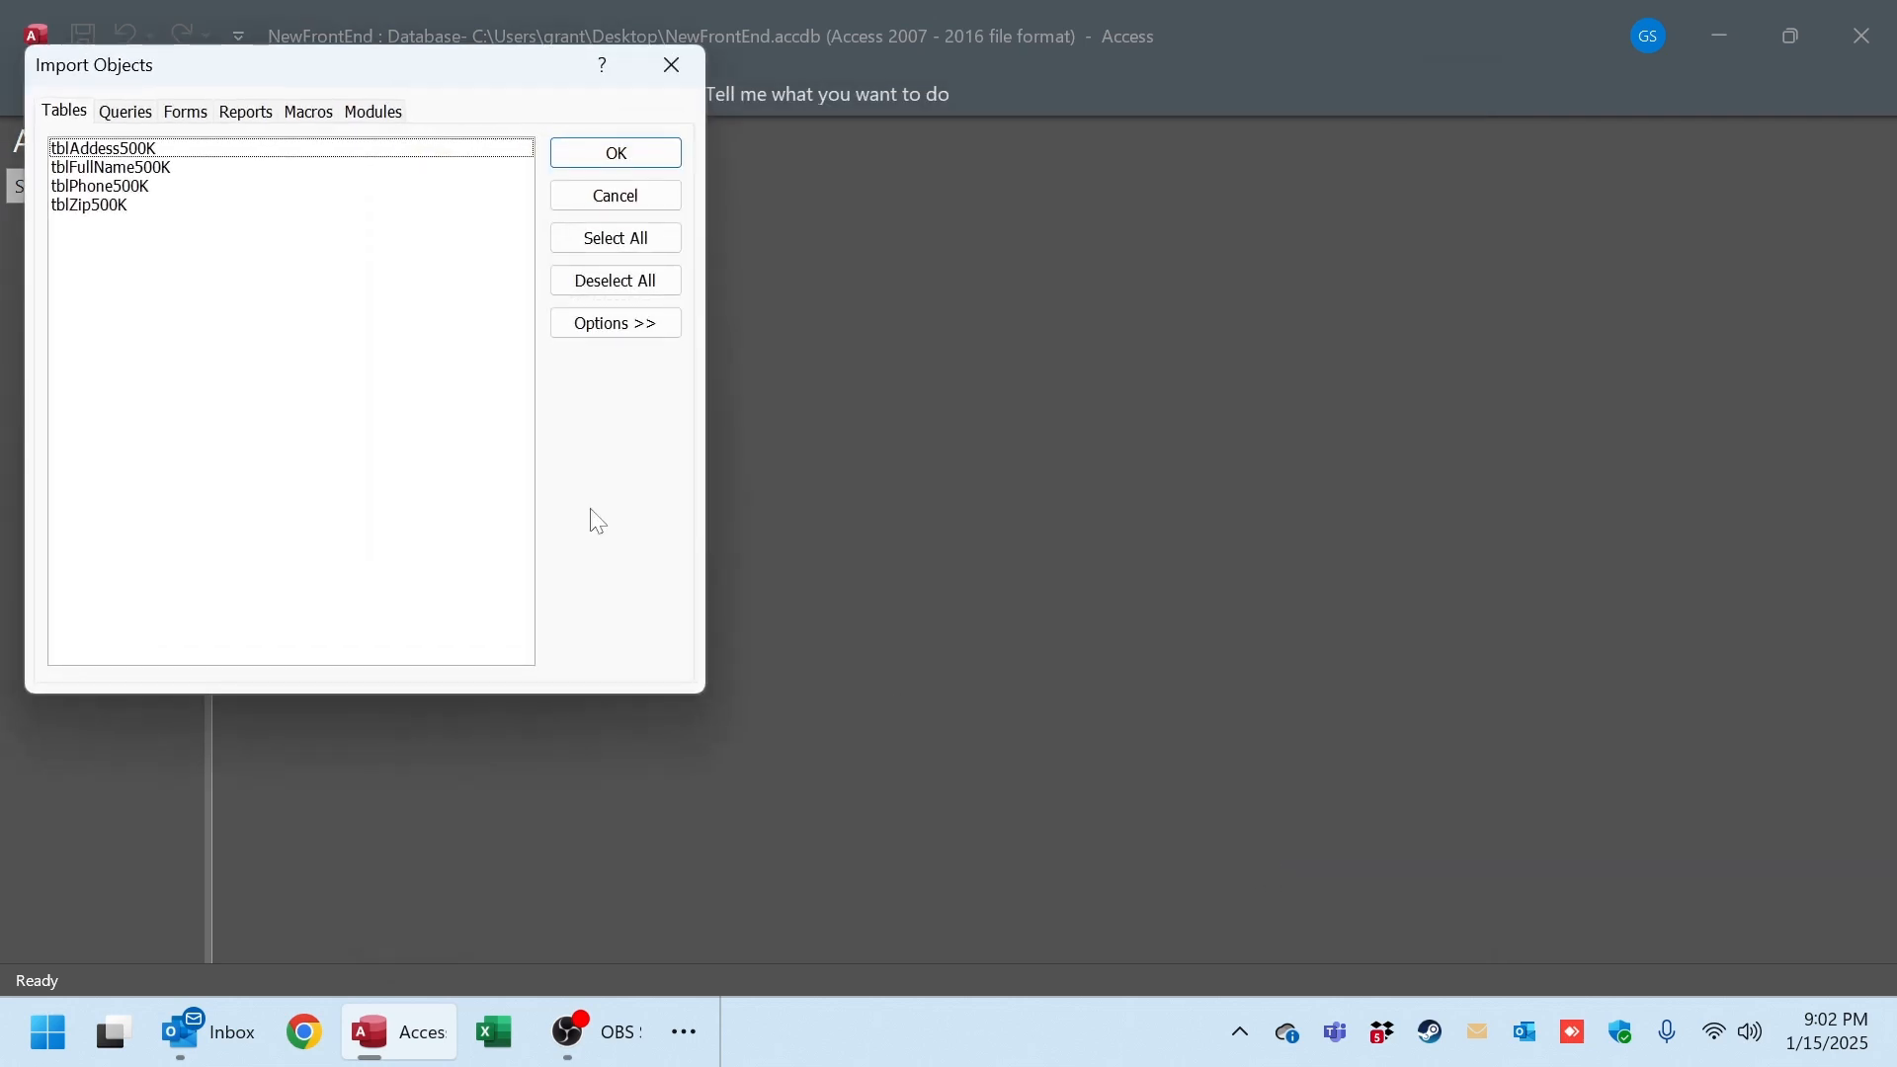
# - Review which queries, forms, reports, modules, macros and tables are available for import, and cancel the import
pyautogui.click(125, 113)
pyautogui.click(182, 114)
pyautogui.click(246, 115)
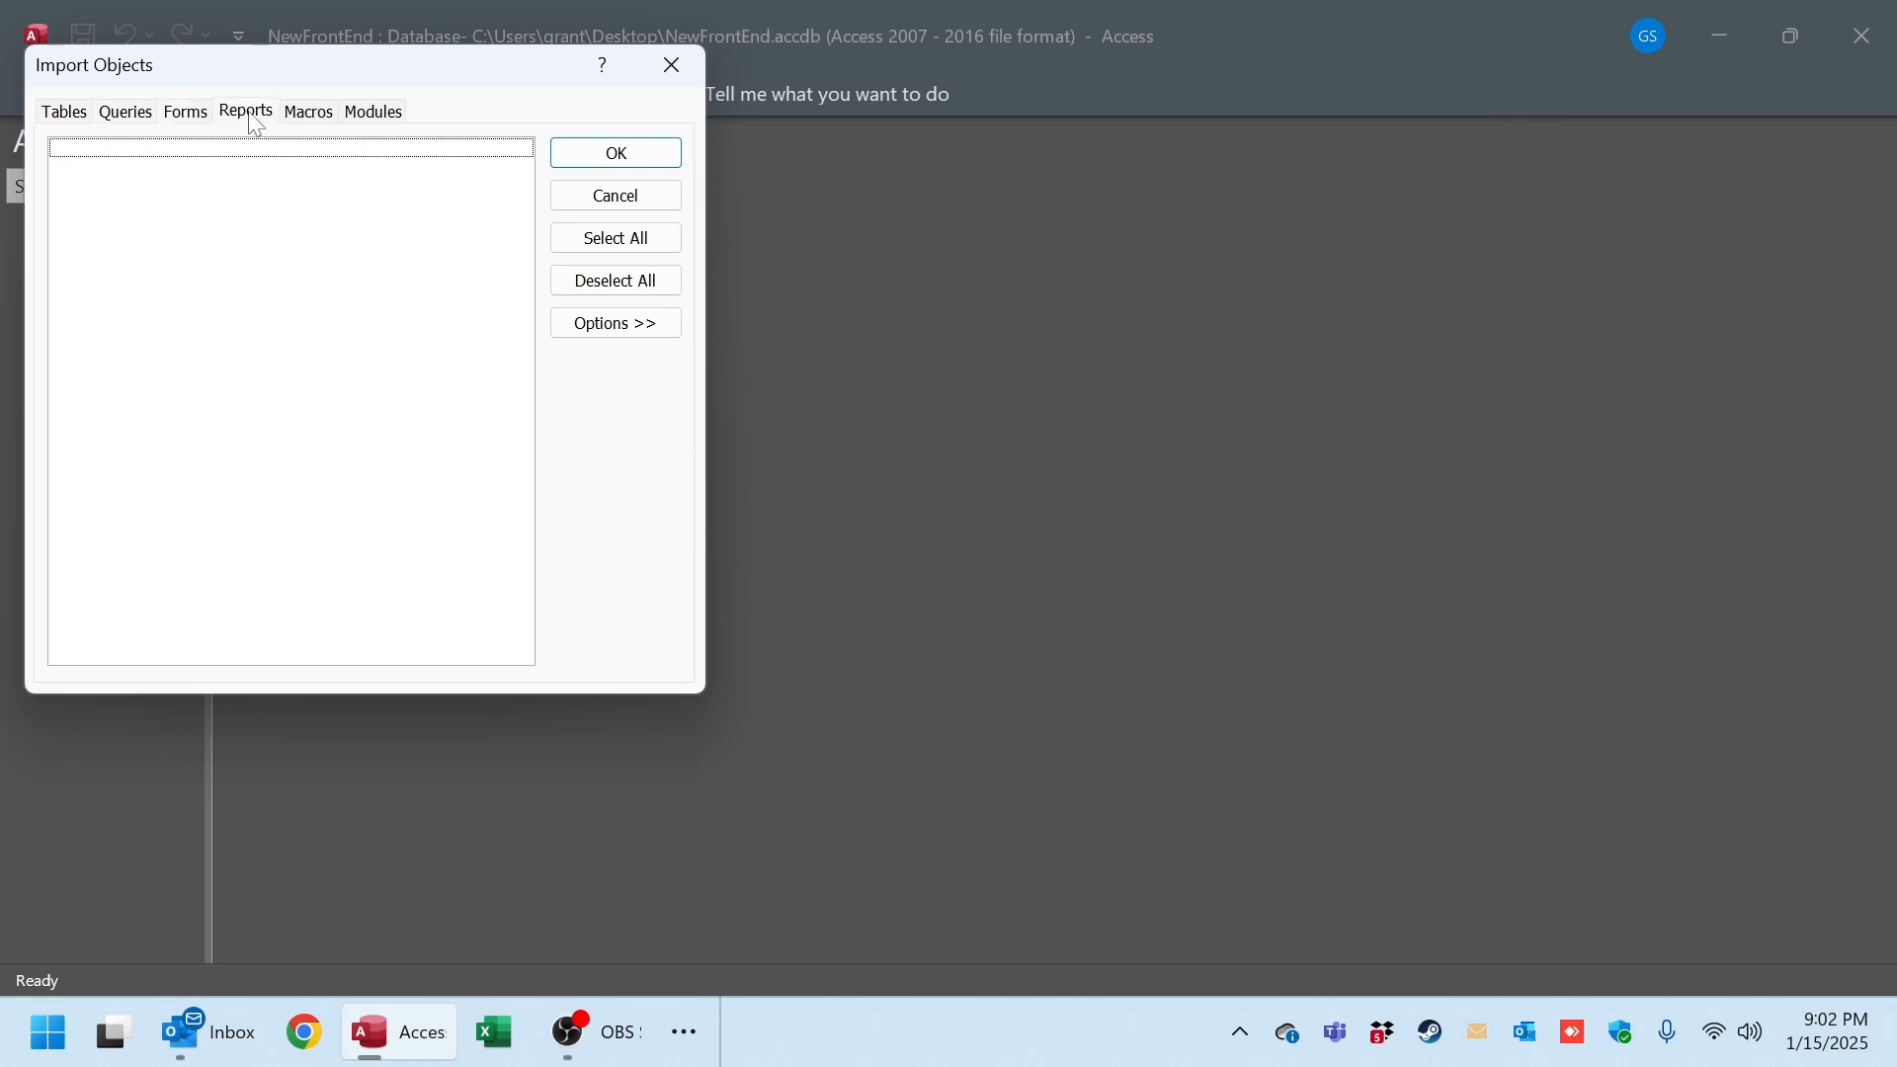
pyautogui.click(381, 116)
pyautogui.click(314, 117)
pyautogui.click(59, 117)
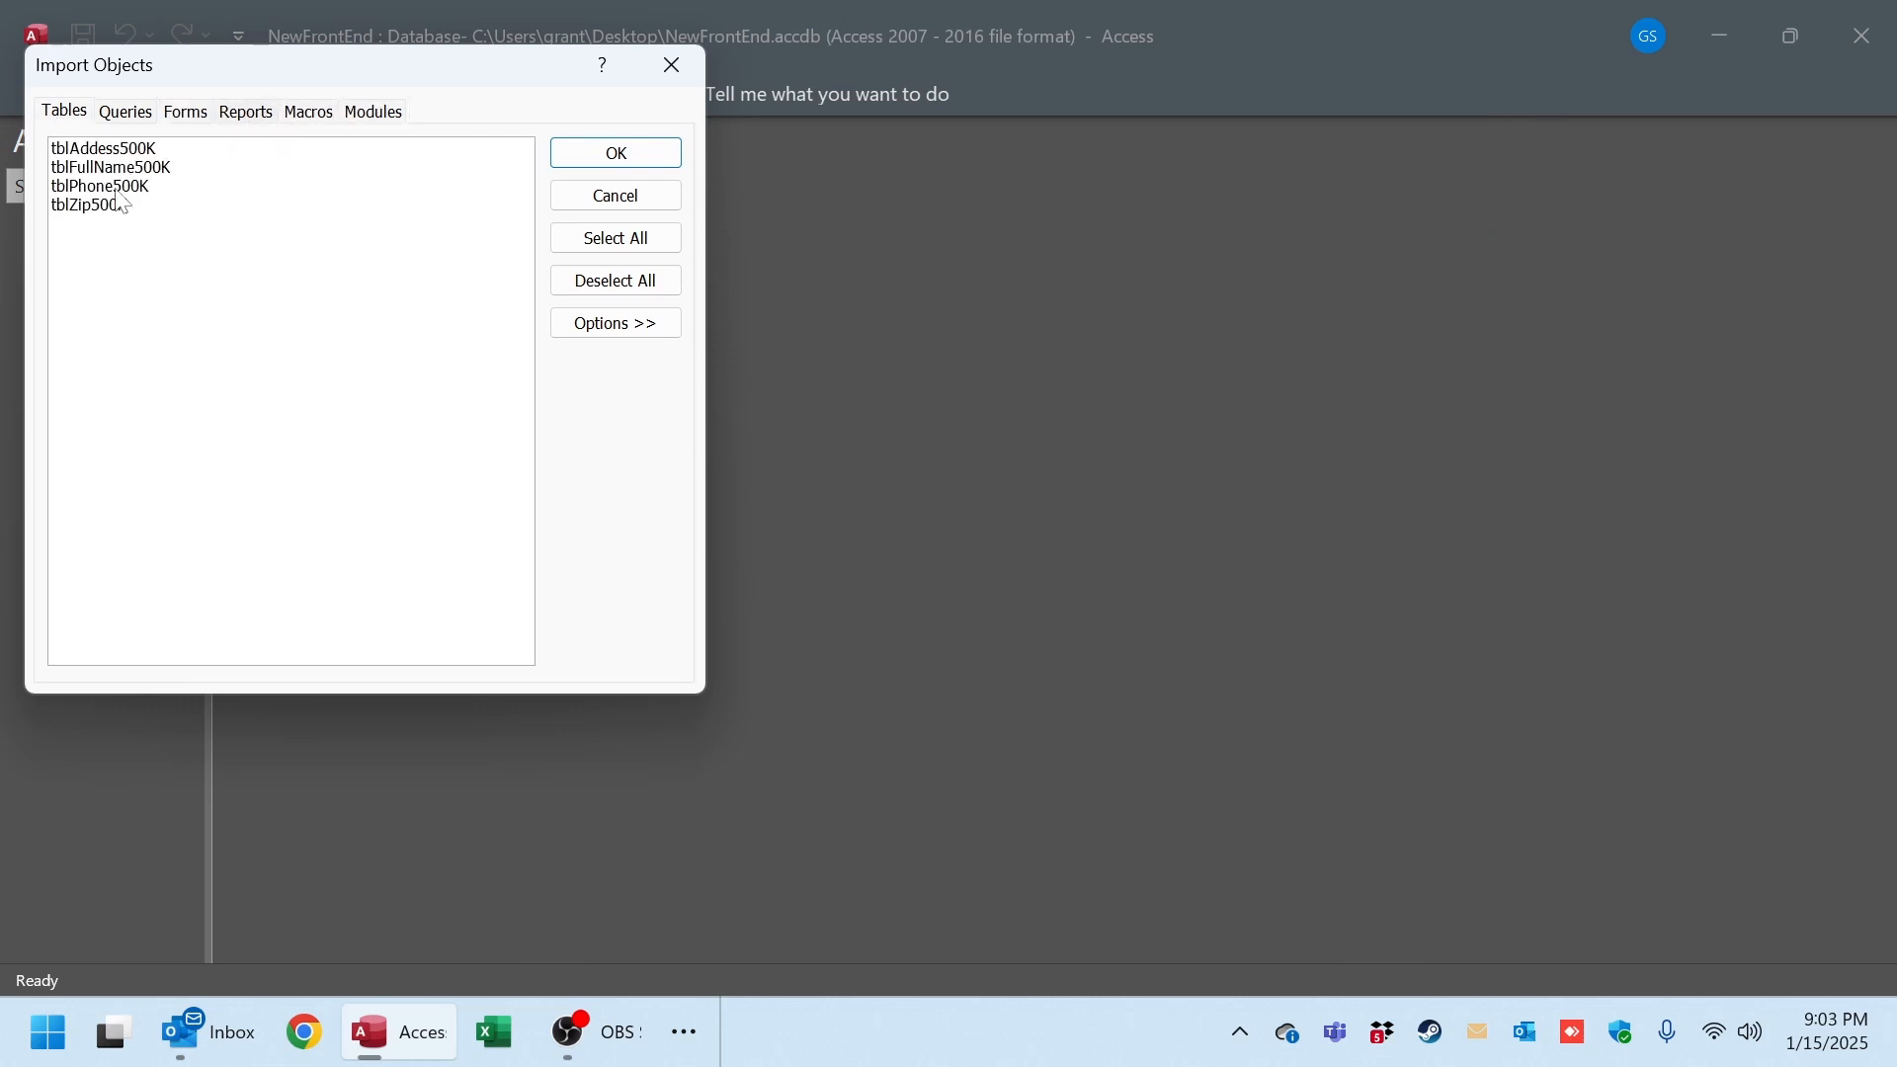
pyautogui.click(617, 196)
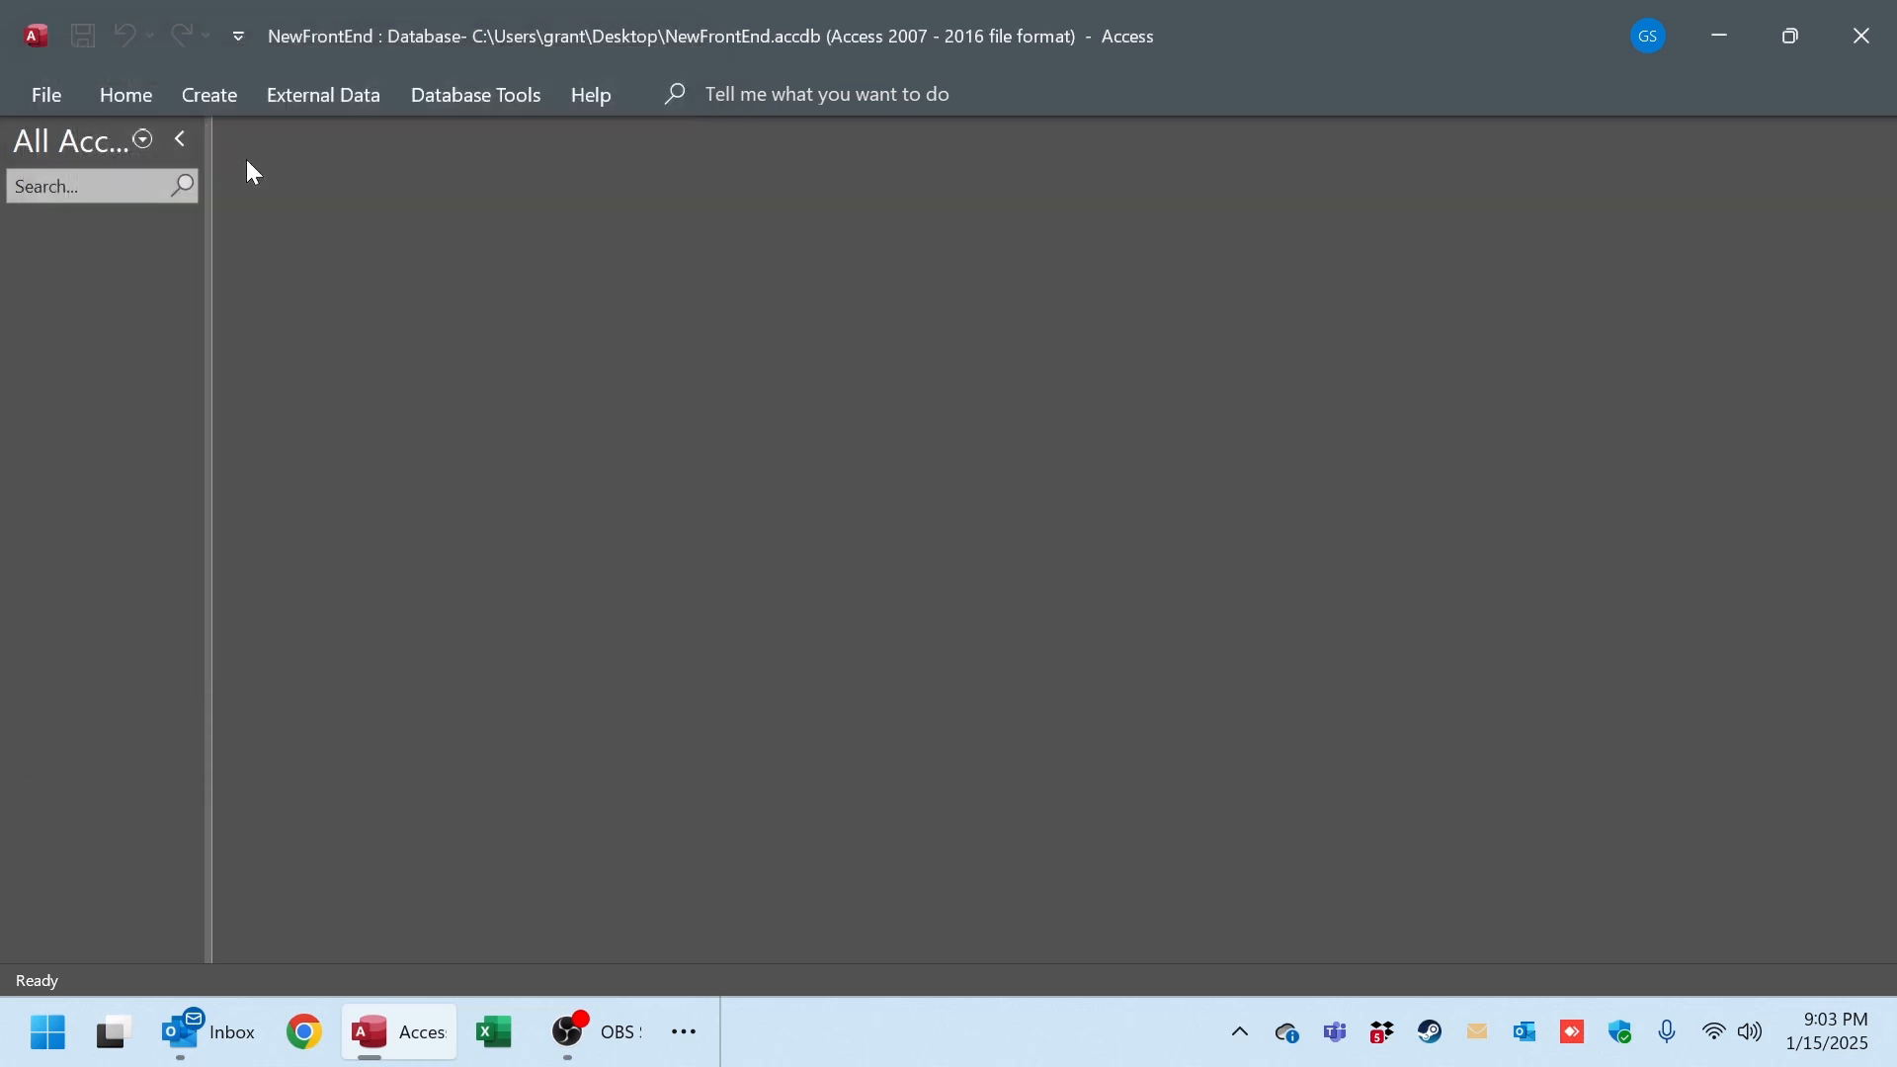
# - Set up a linked-table connection to the Access database SampleDBLinking Copy.accdb on the desktop
pyautogui.click(210, 94)
pyautogui.click(323, 94)
pyautogui.click(70, 177)
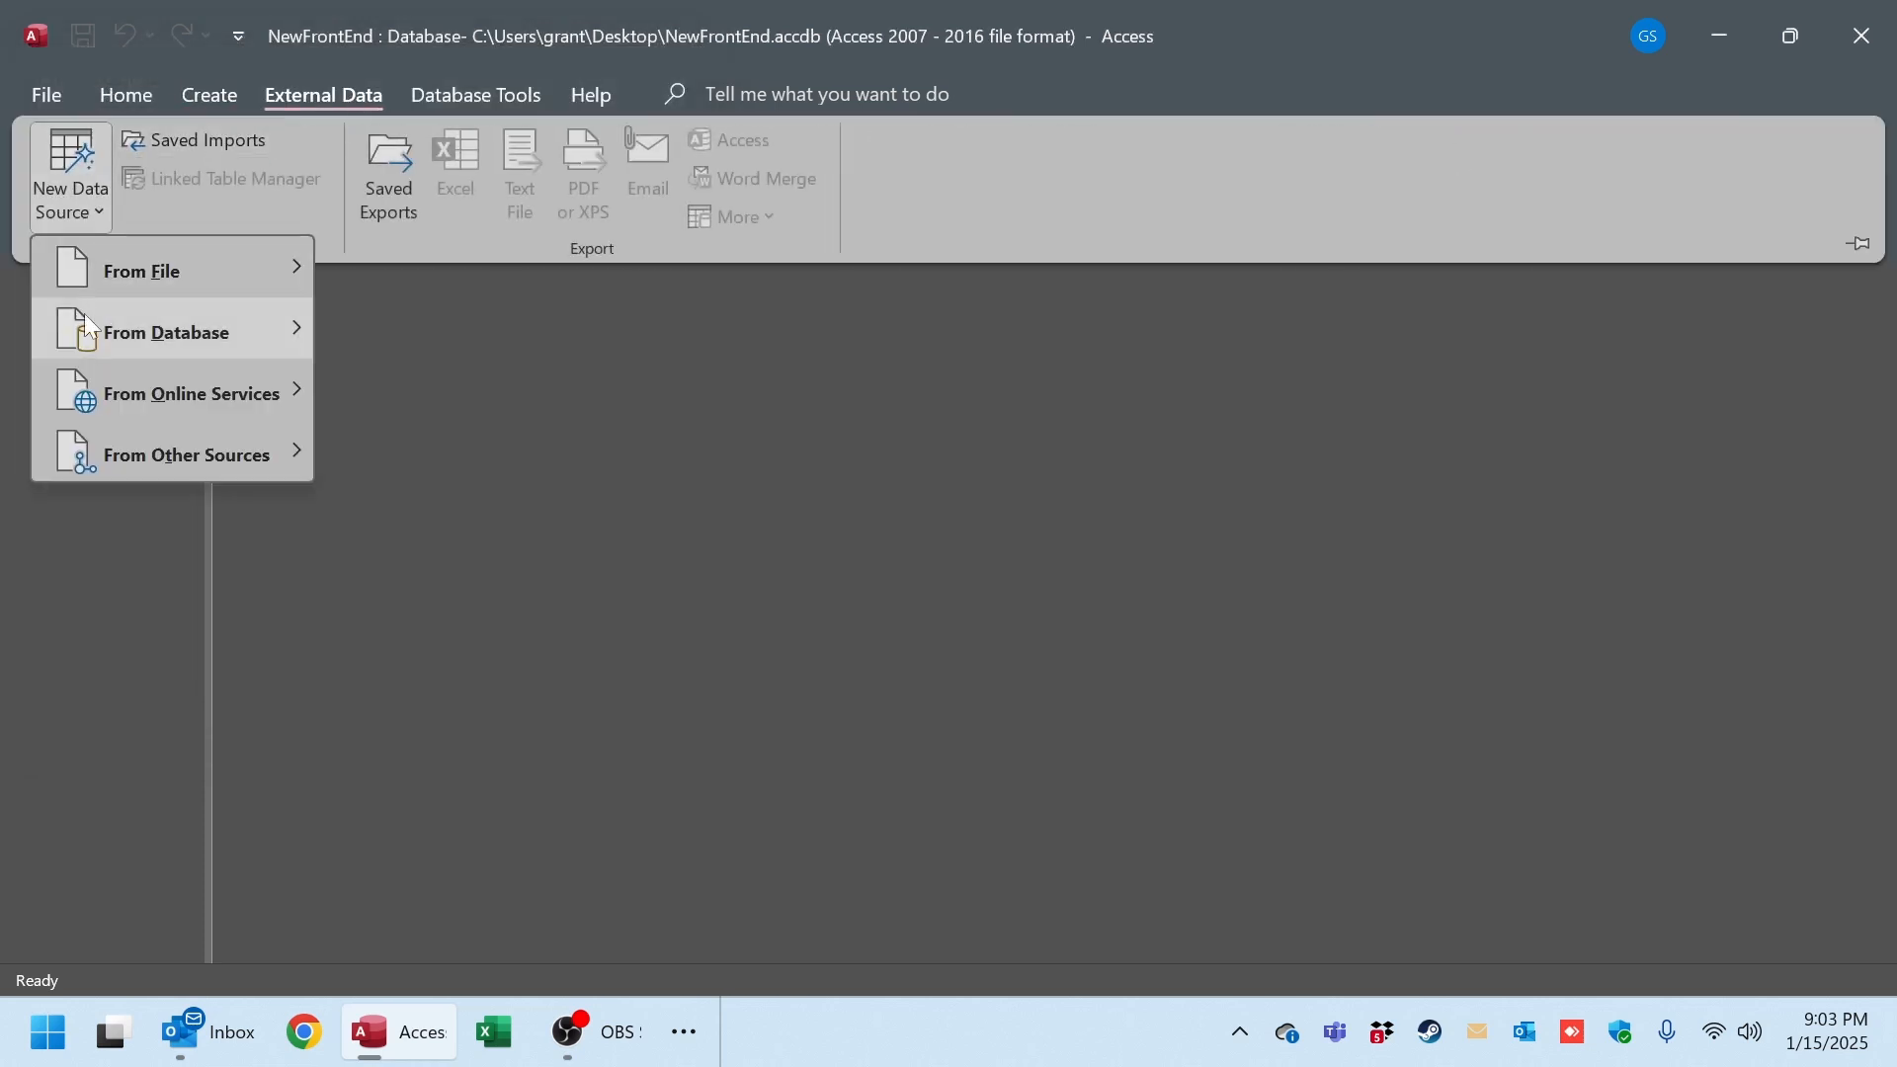
pyautogui.moveTo(181, 270)
pyautogui.click(465, 336)
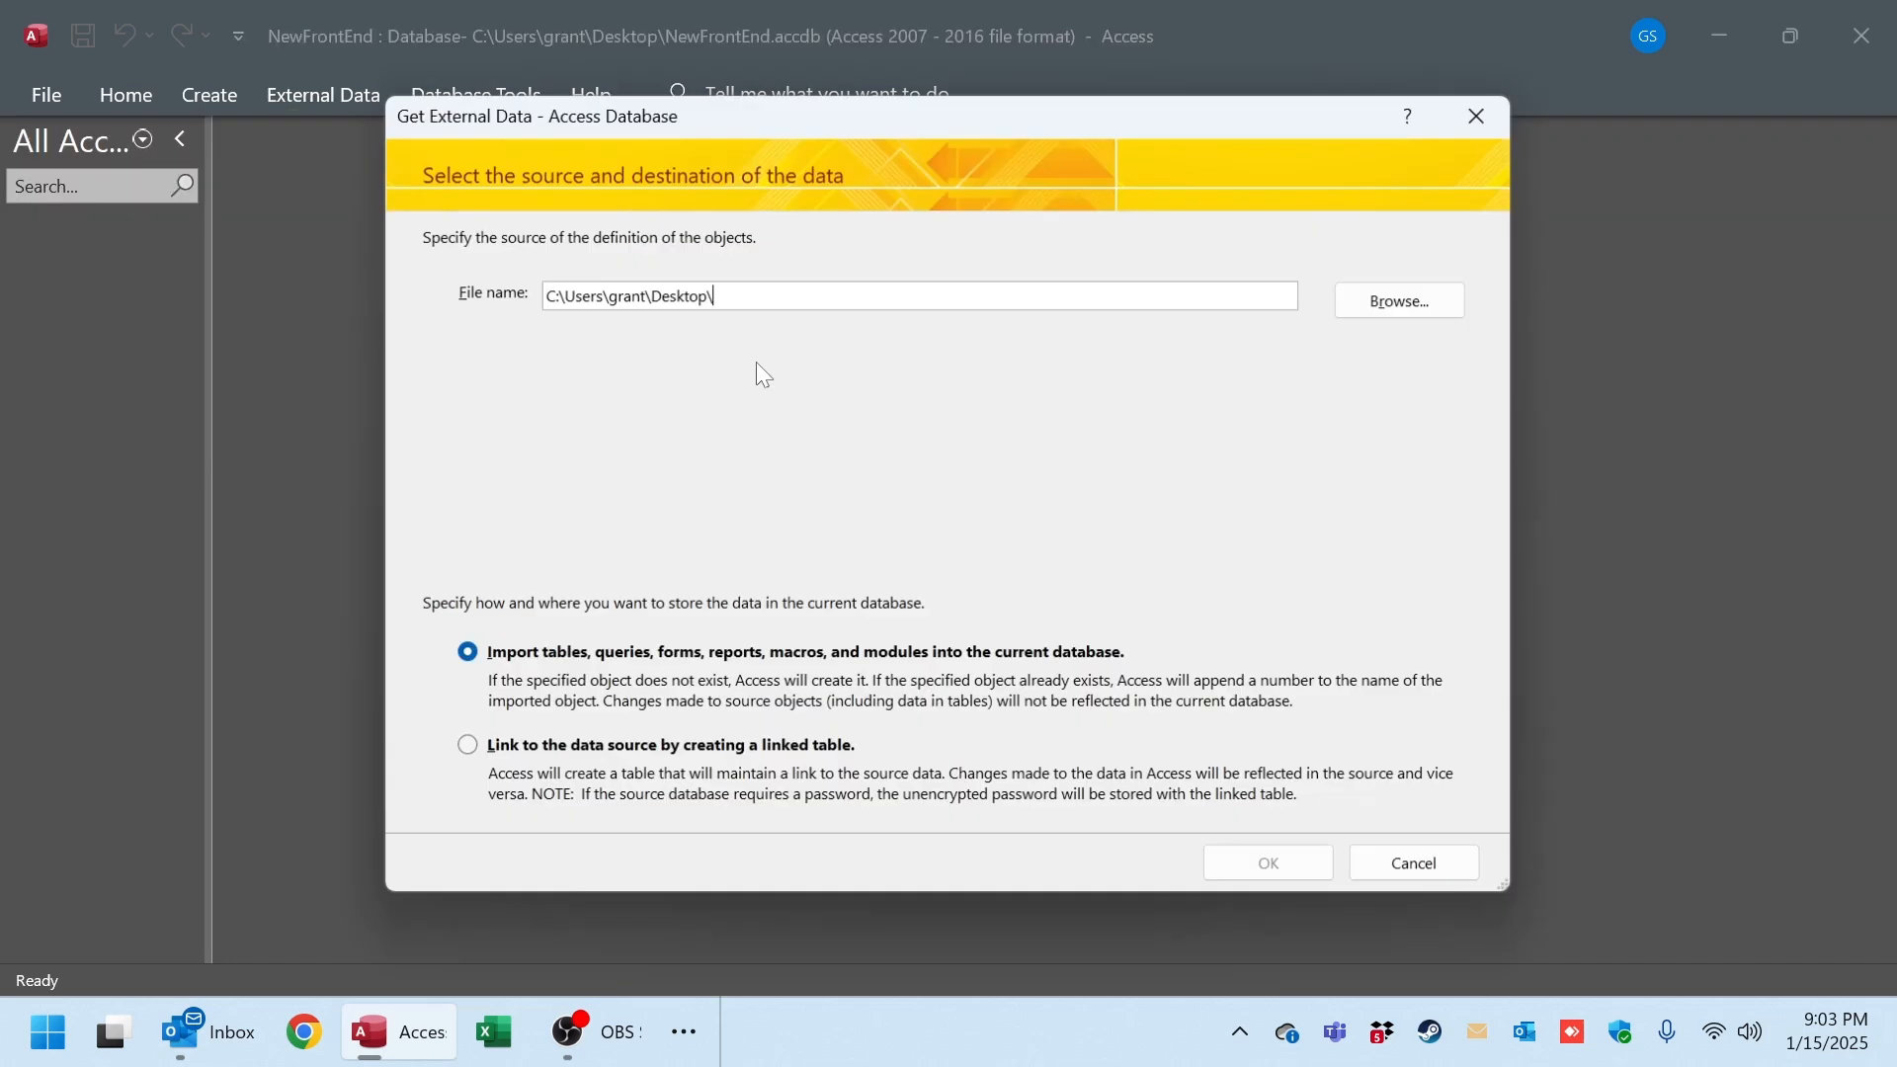
pyautogui.click(468, 750)
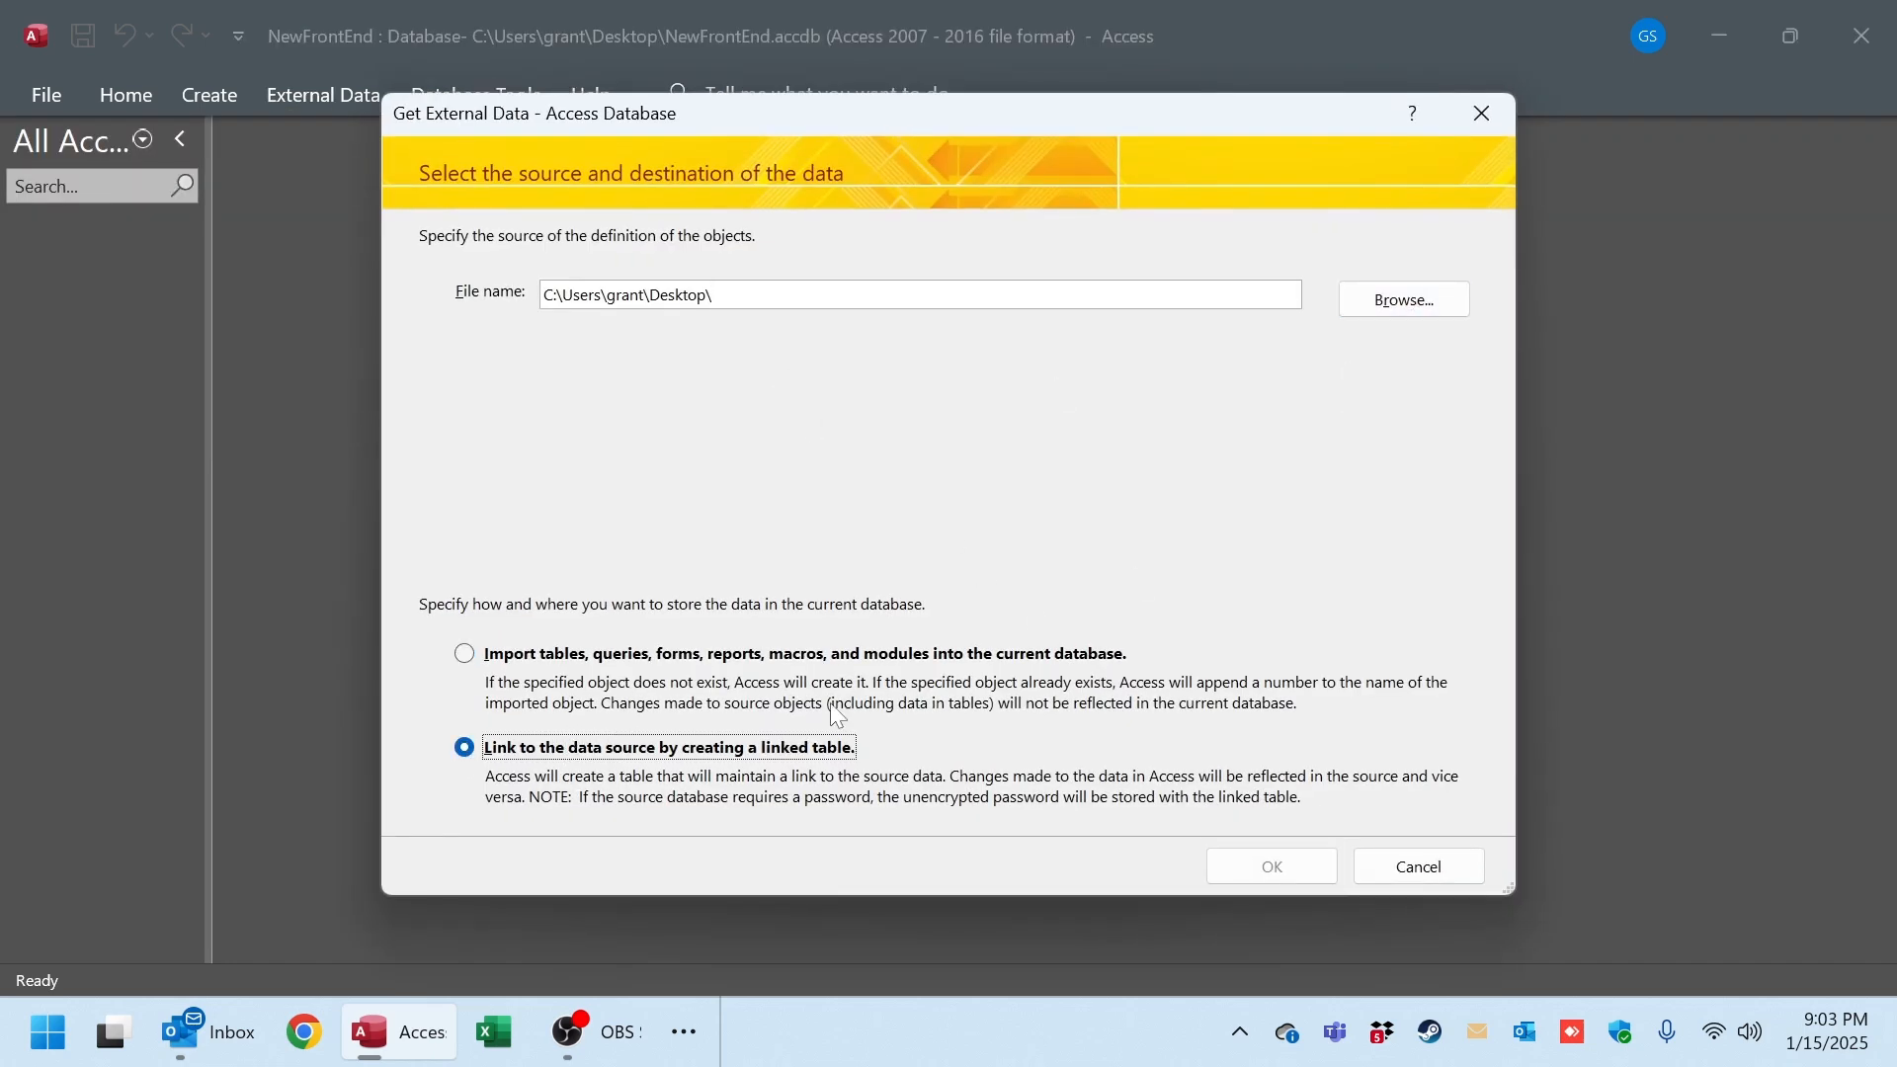
pyautogui.click(1397, 302)
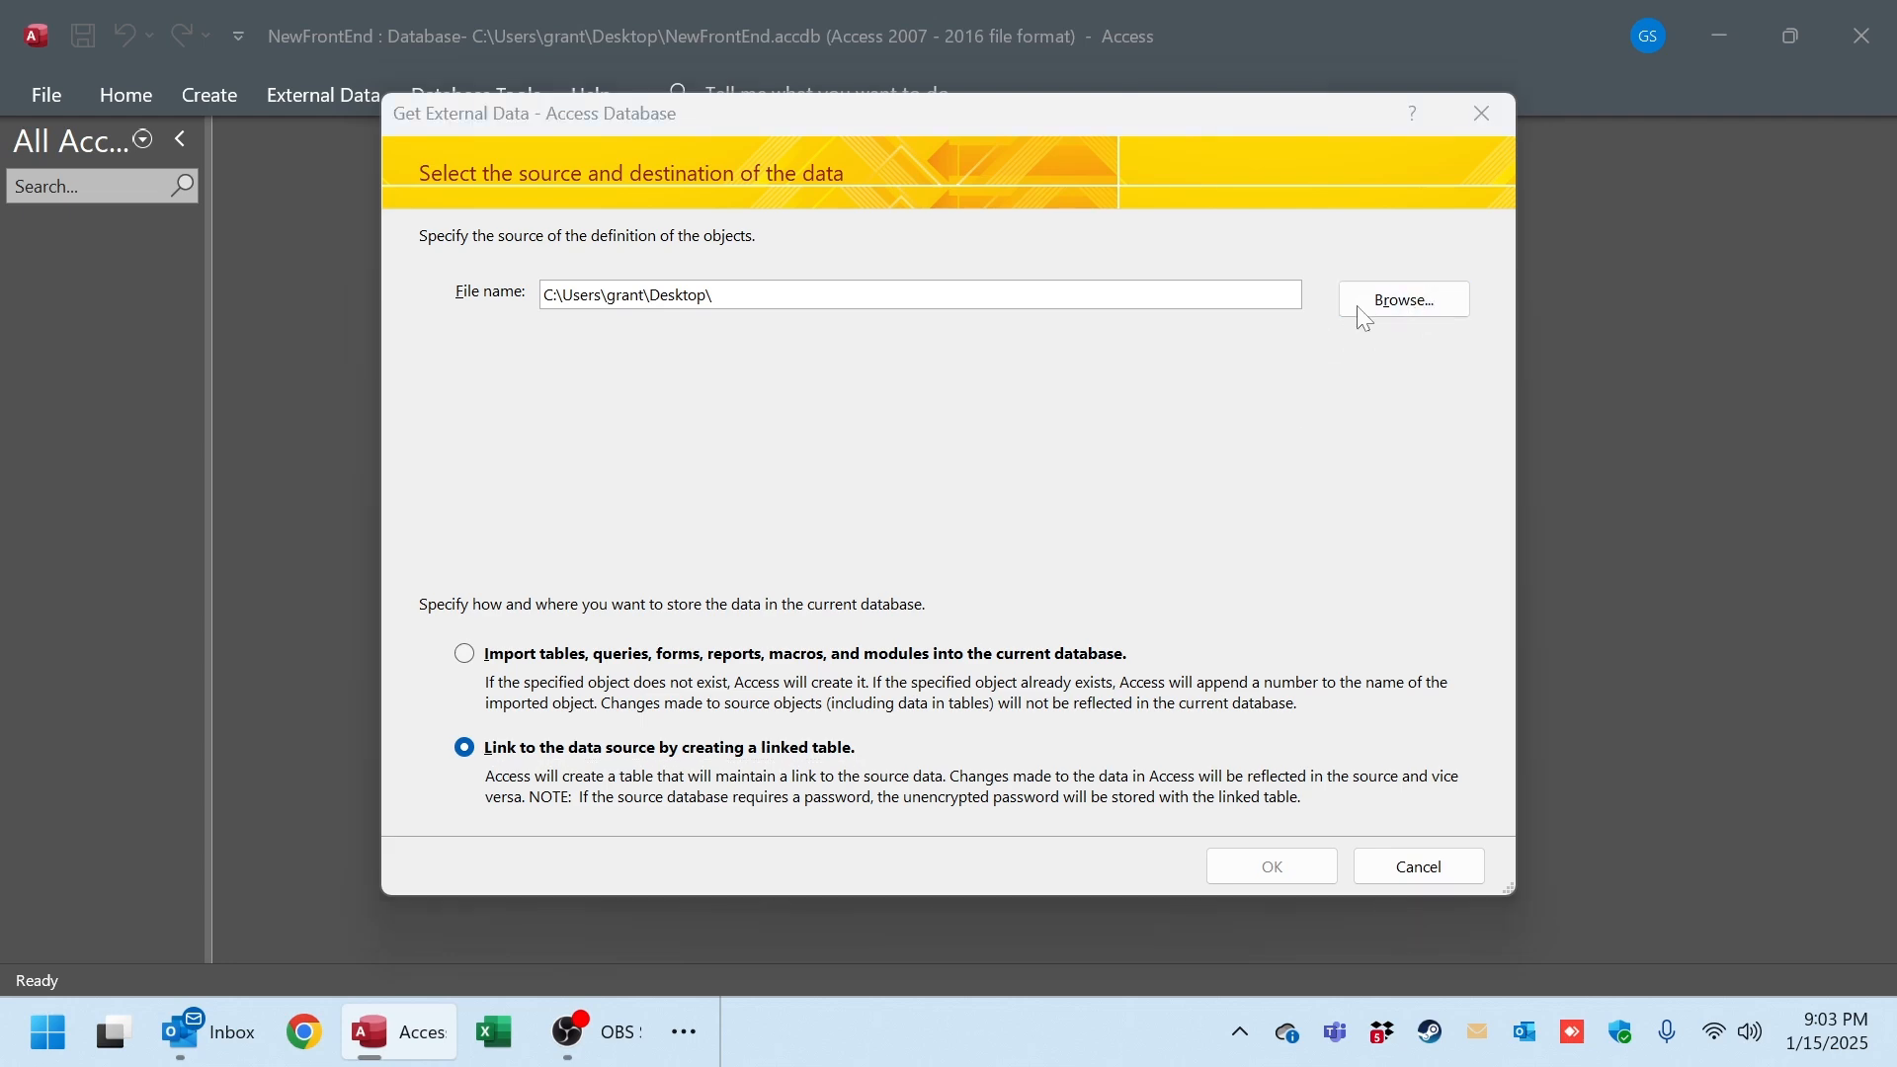
pyautogui.doubleClick(776, 585)
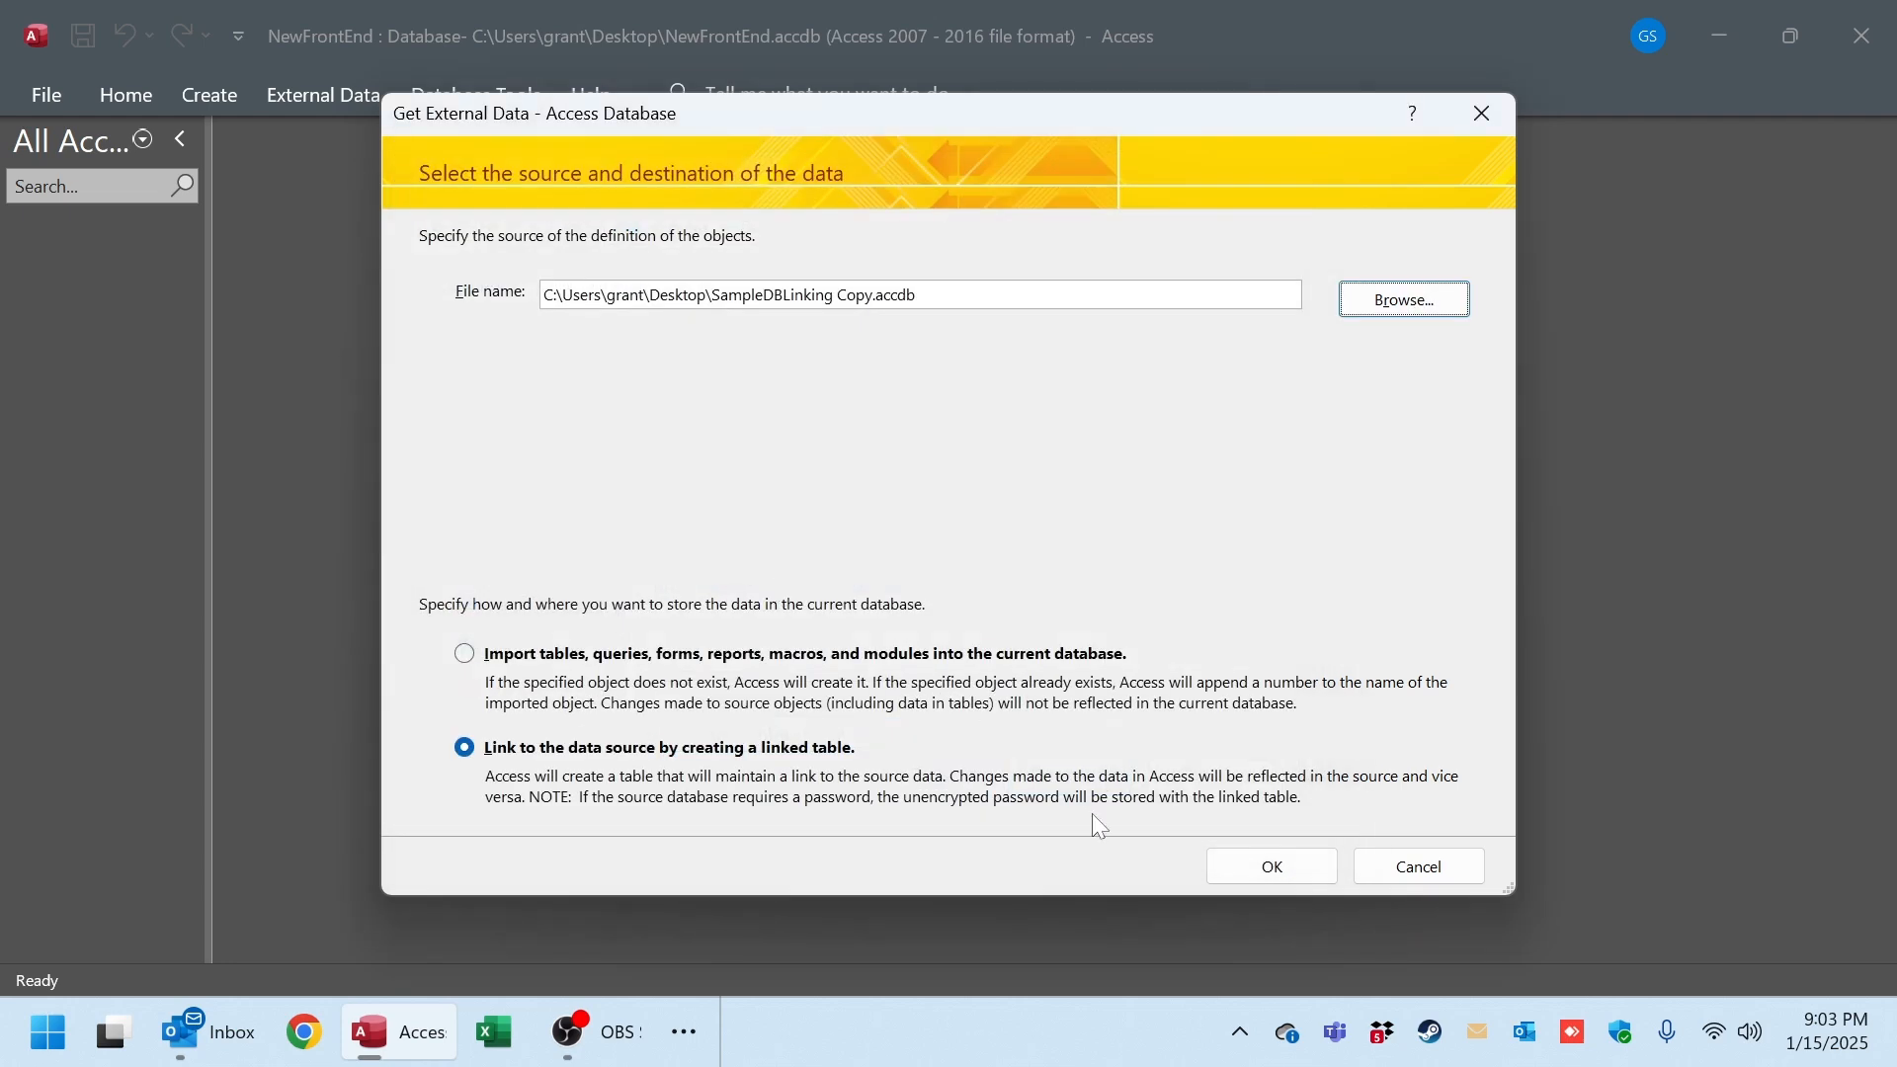
pyautogui.click(1273, 867)
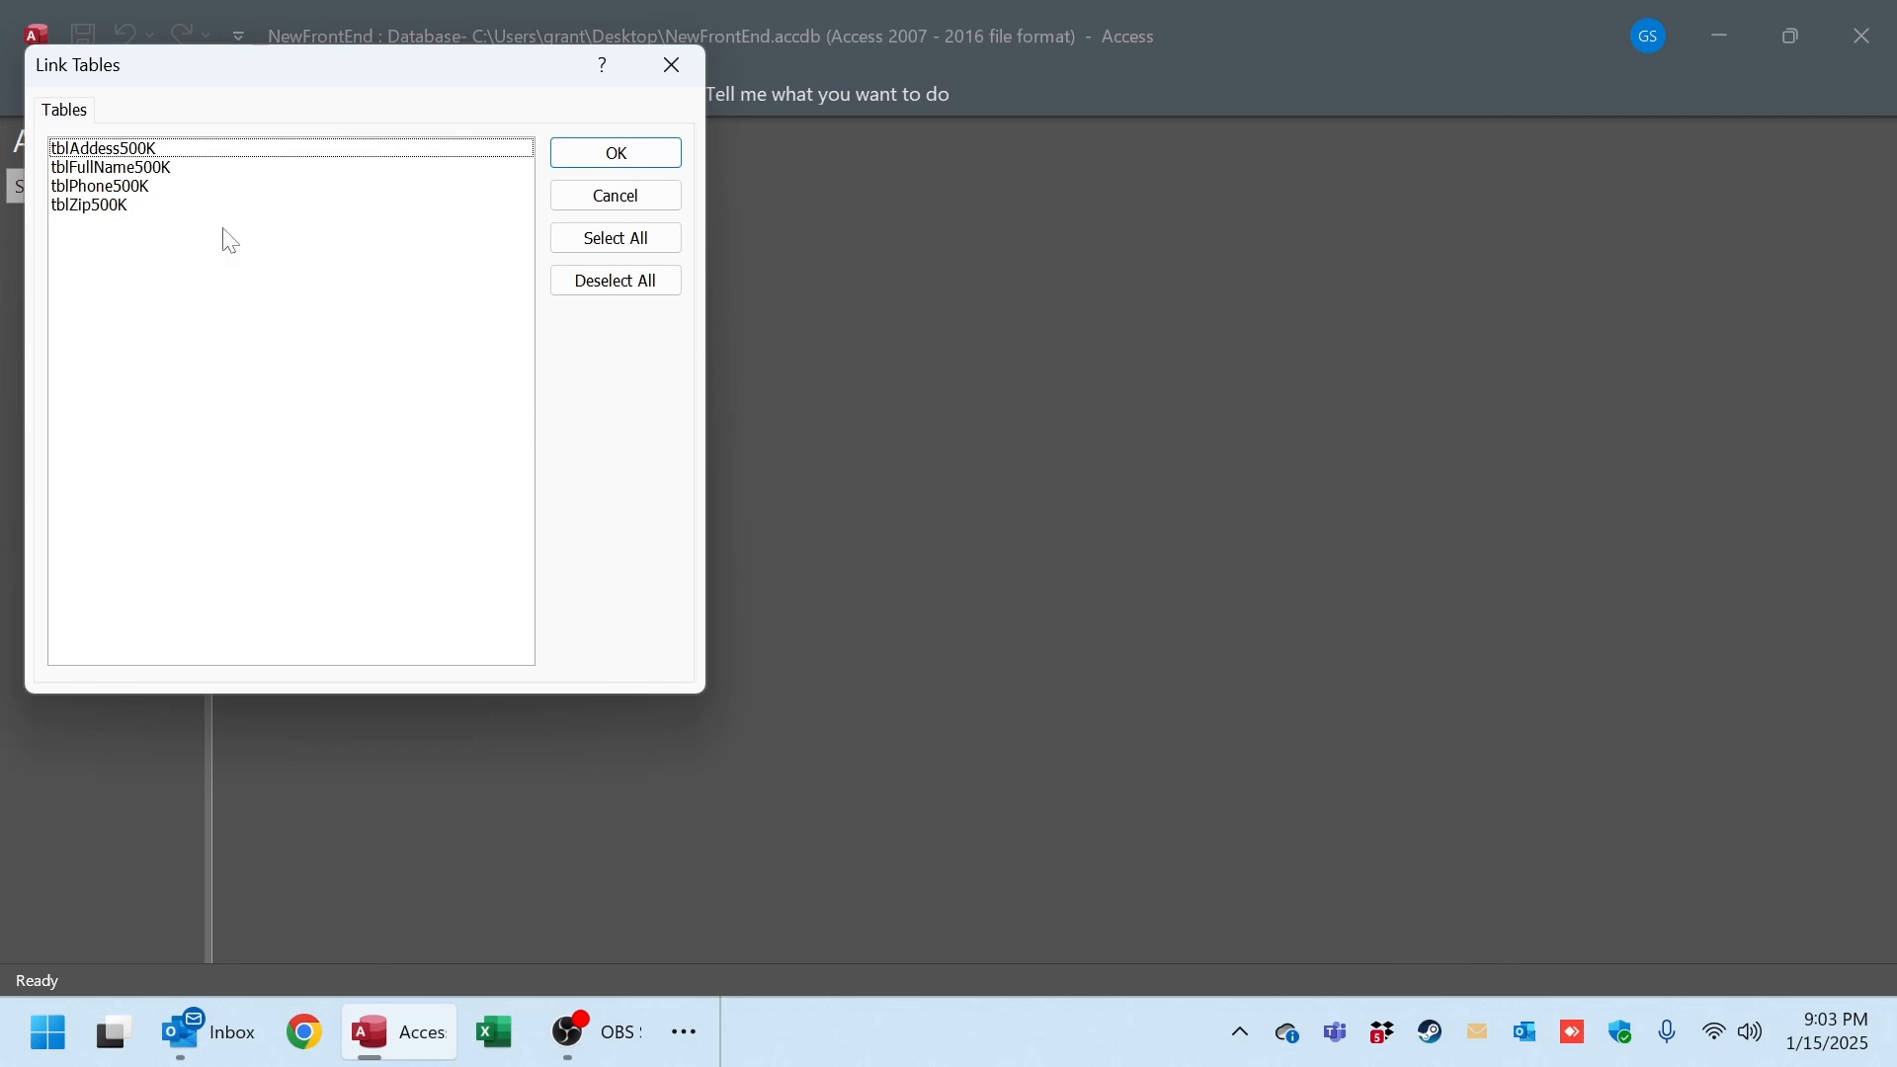
# - Try selecting individual tables in the list of linkable tables, and clear the whole selection again
pyautogui.click(214, 151)
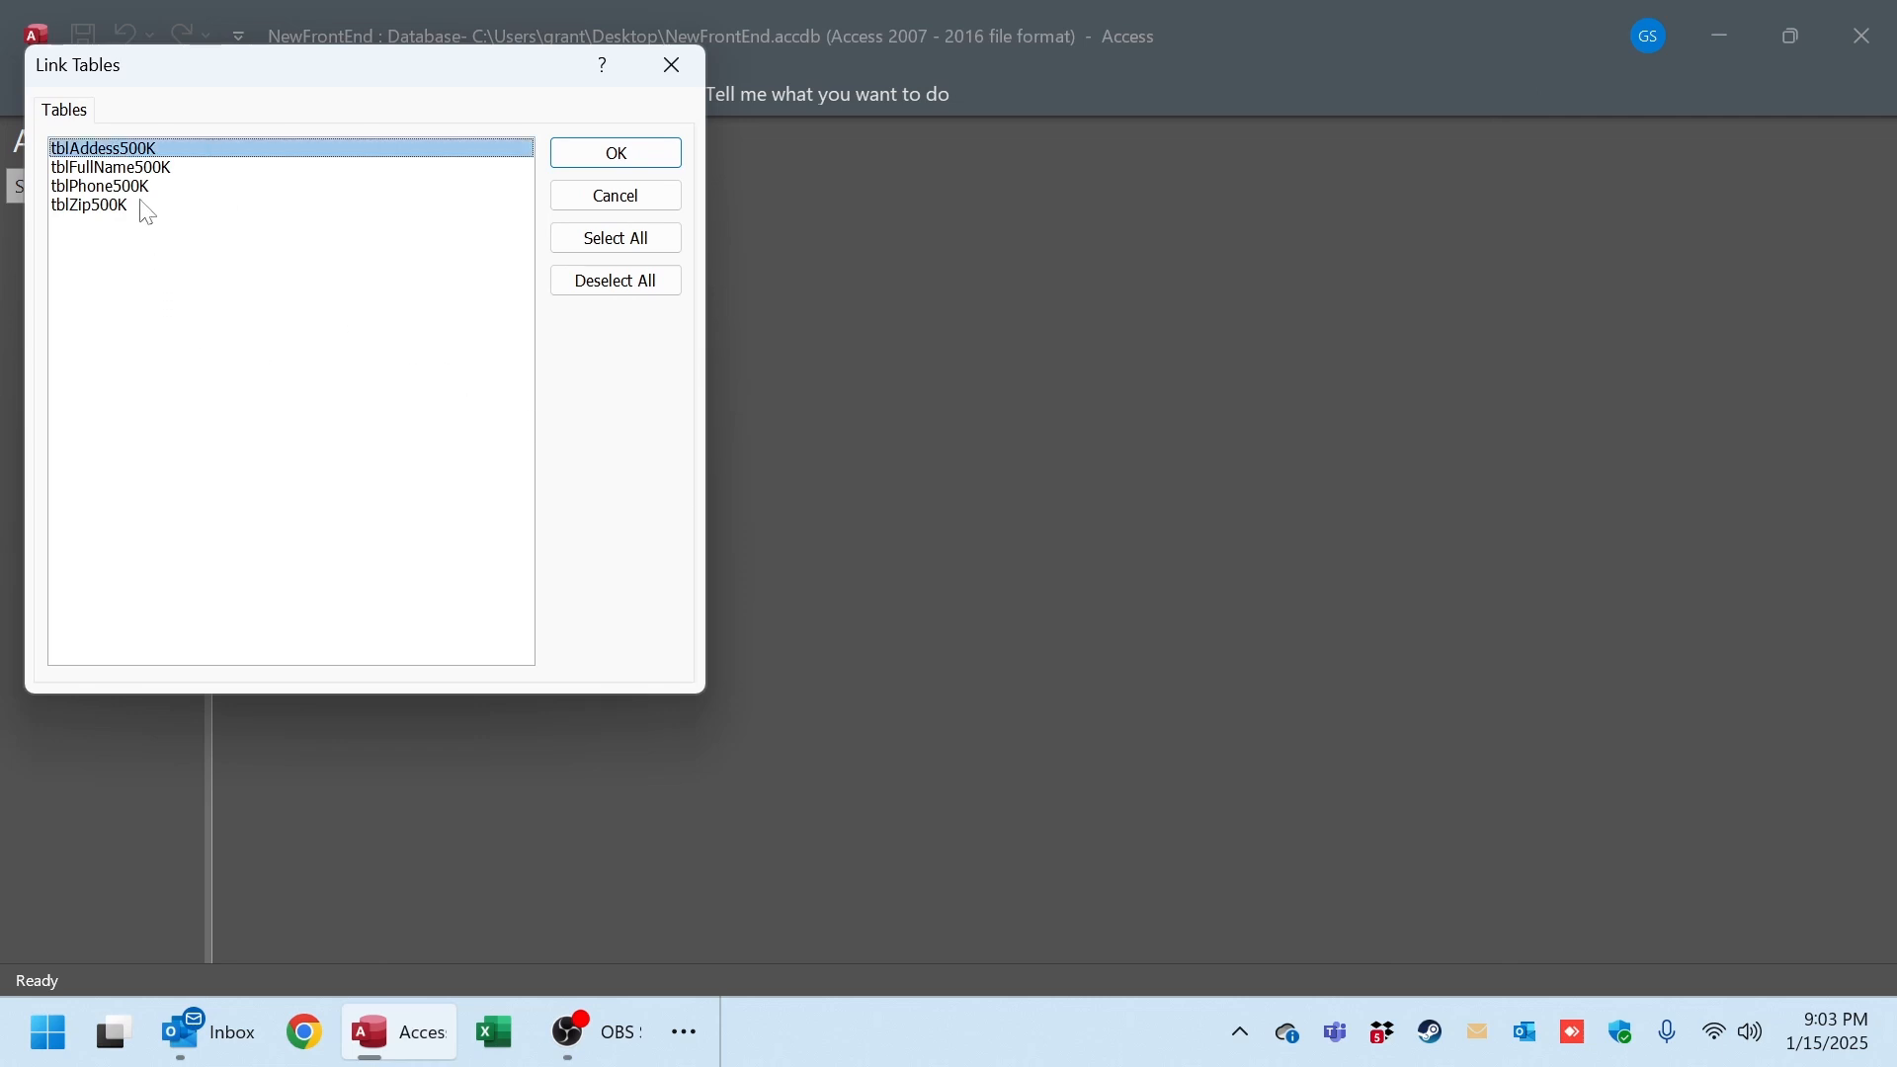
pyautogui.click(148, 206)
pyautogui.click(163, 148)
pyautogui.click(184, 166)
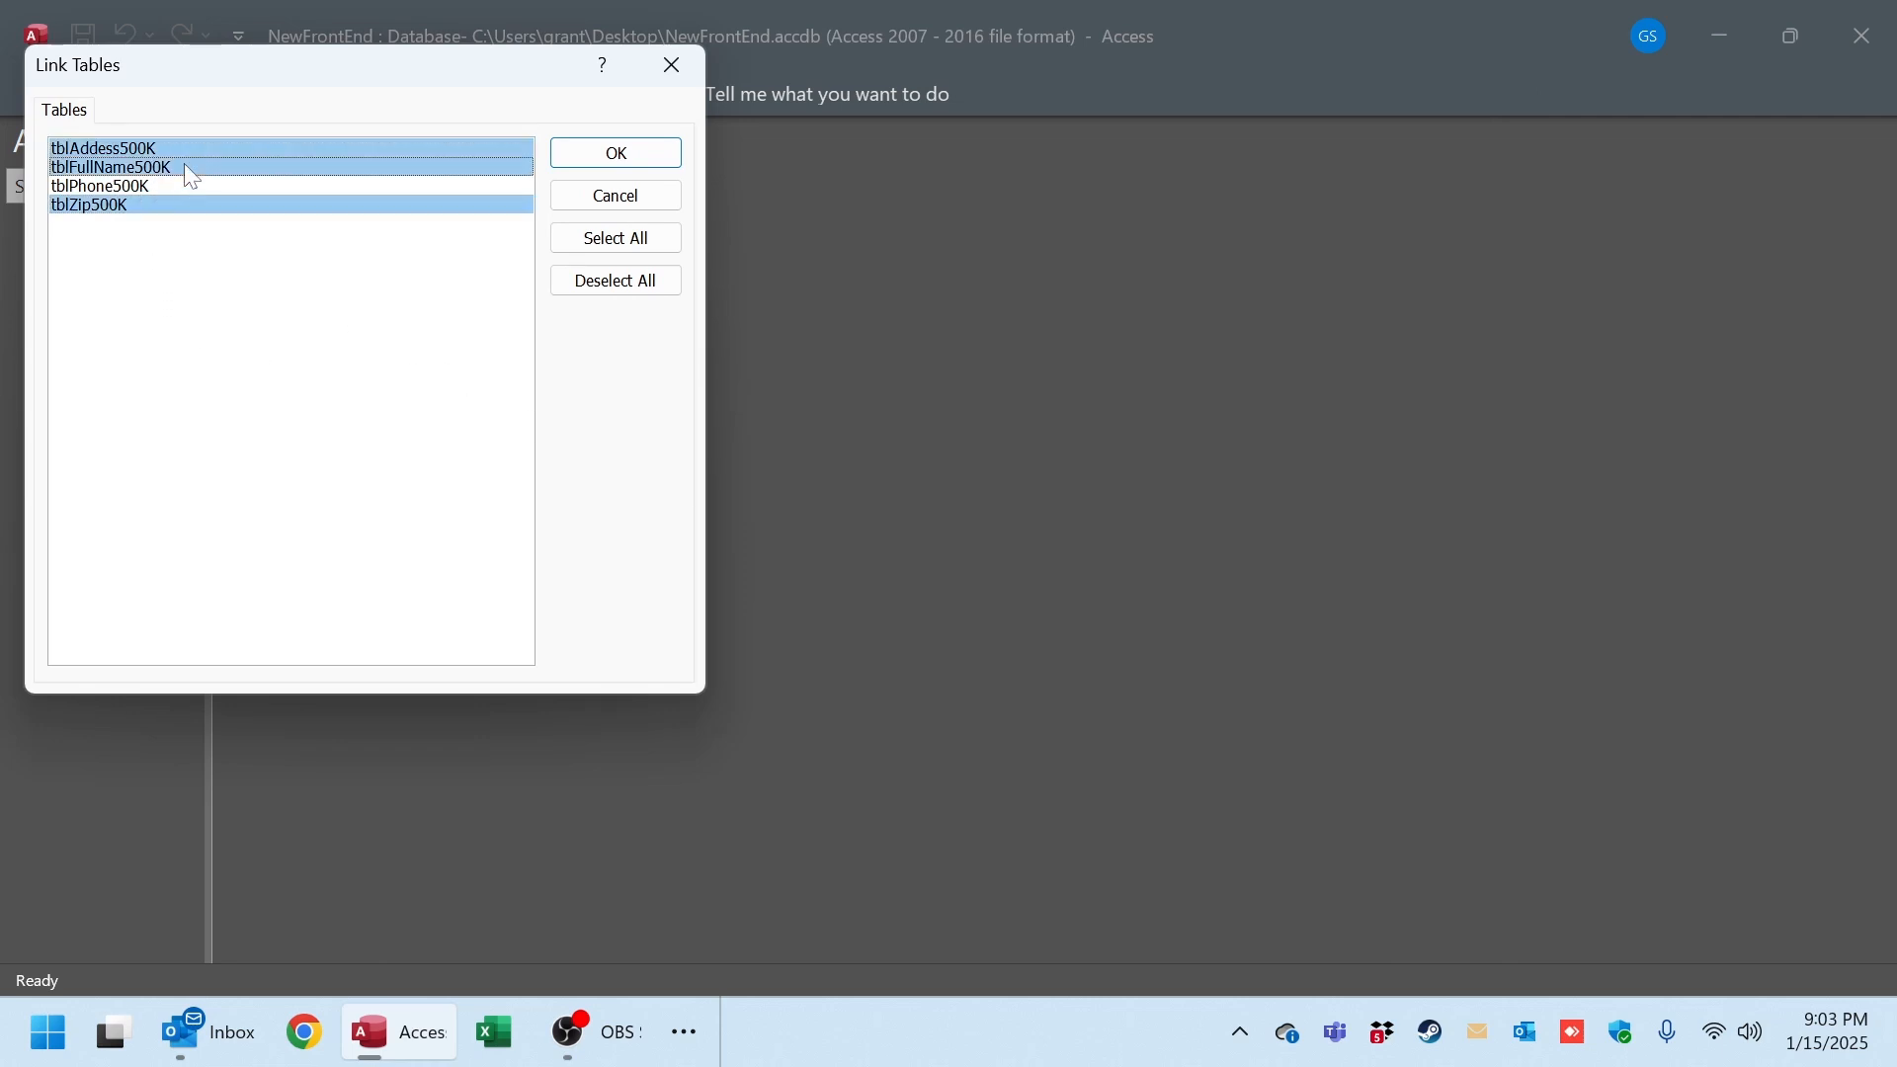
pyautogui.click(181, 187)
pyautogui.click(199, 166)
pyautogui.click(204, 186)
pyautogui.click(204, 206)
pyautogui.click(204, 149)
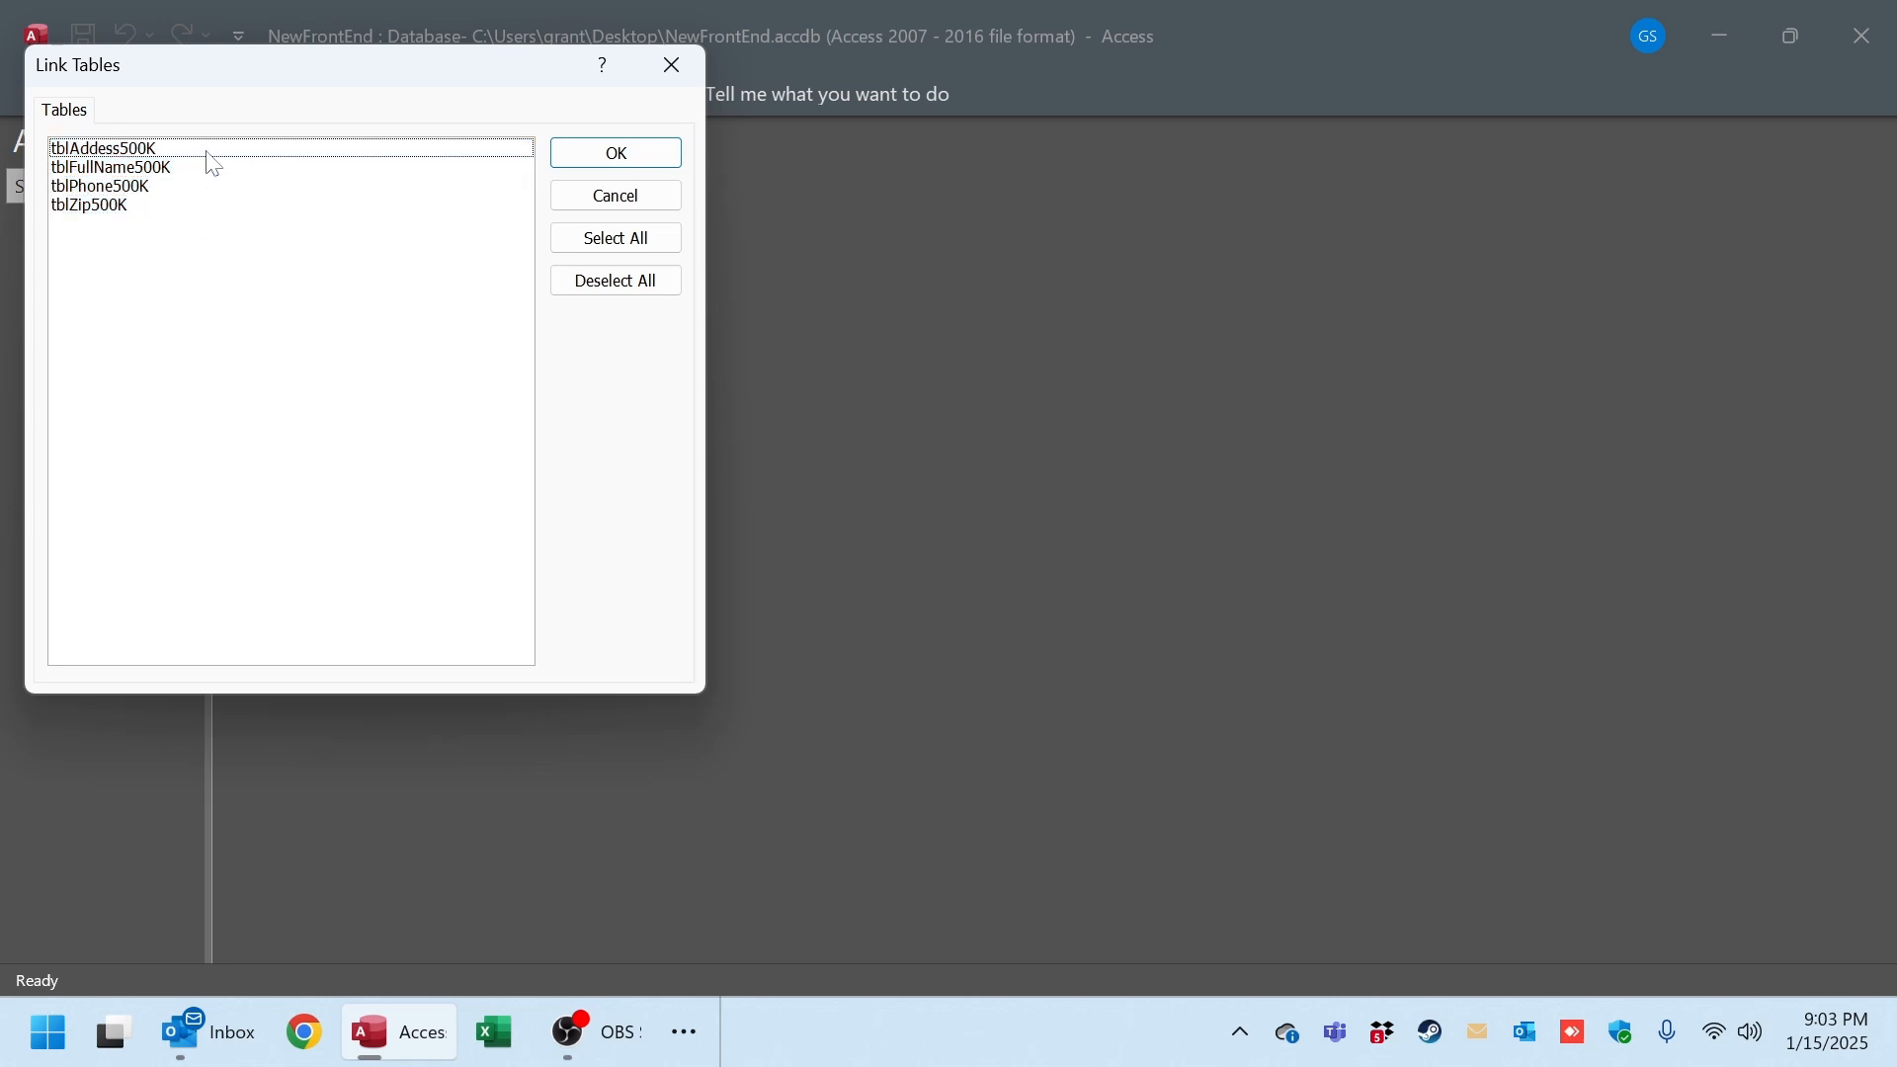
# - Link tblAddess500K, tblFullName500K, tblPhone500K and tblZip500K from the back-end database, and widen the navigation pane to show the full table names
pyautogui.click(201, 148)
pyautogui.click(198, 168)
pyautogui.click(197, 187)
pyautogui.click(199, 207)
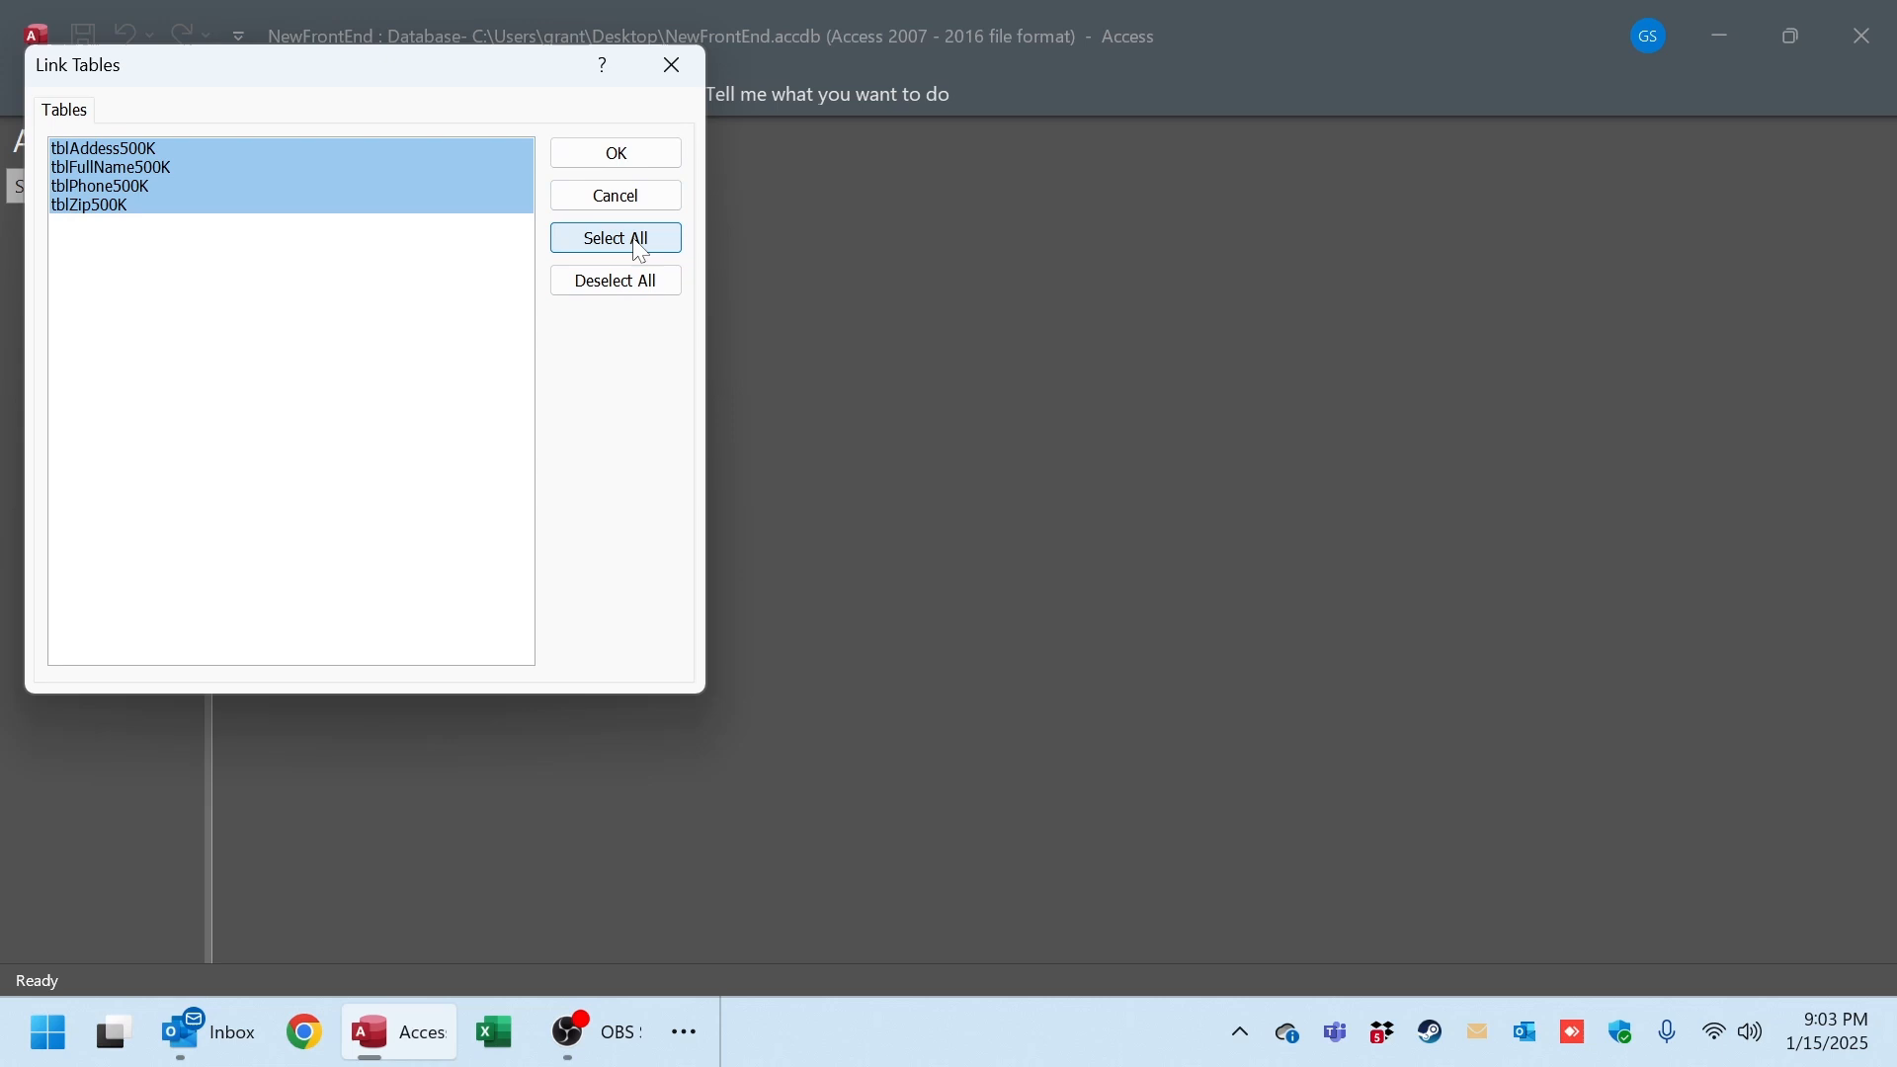
pyautogui.click(621, 156)
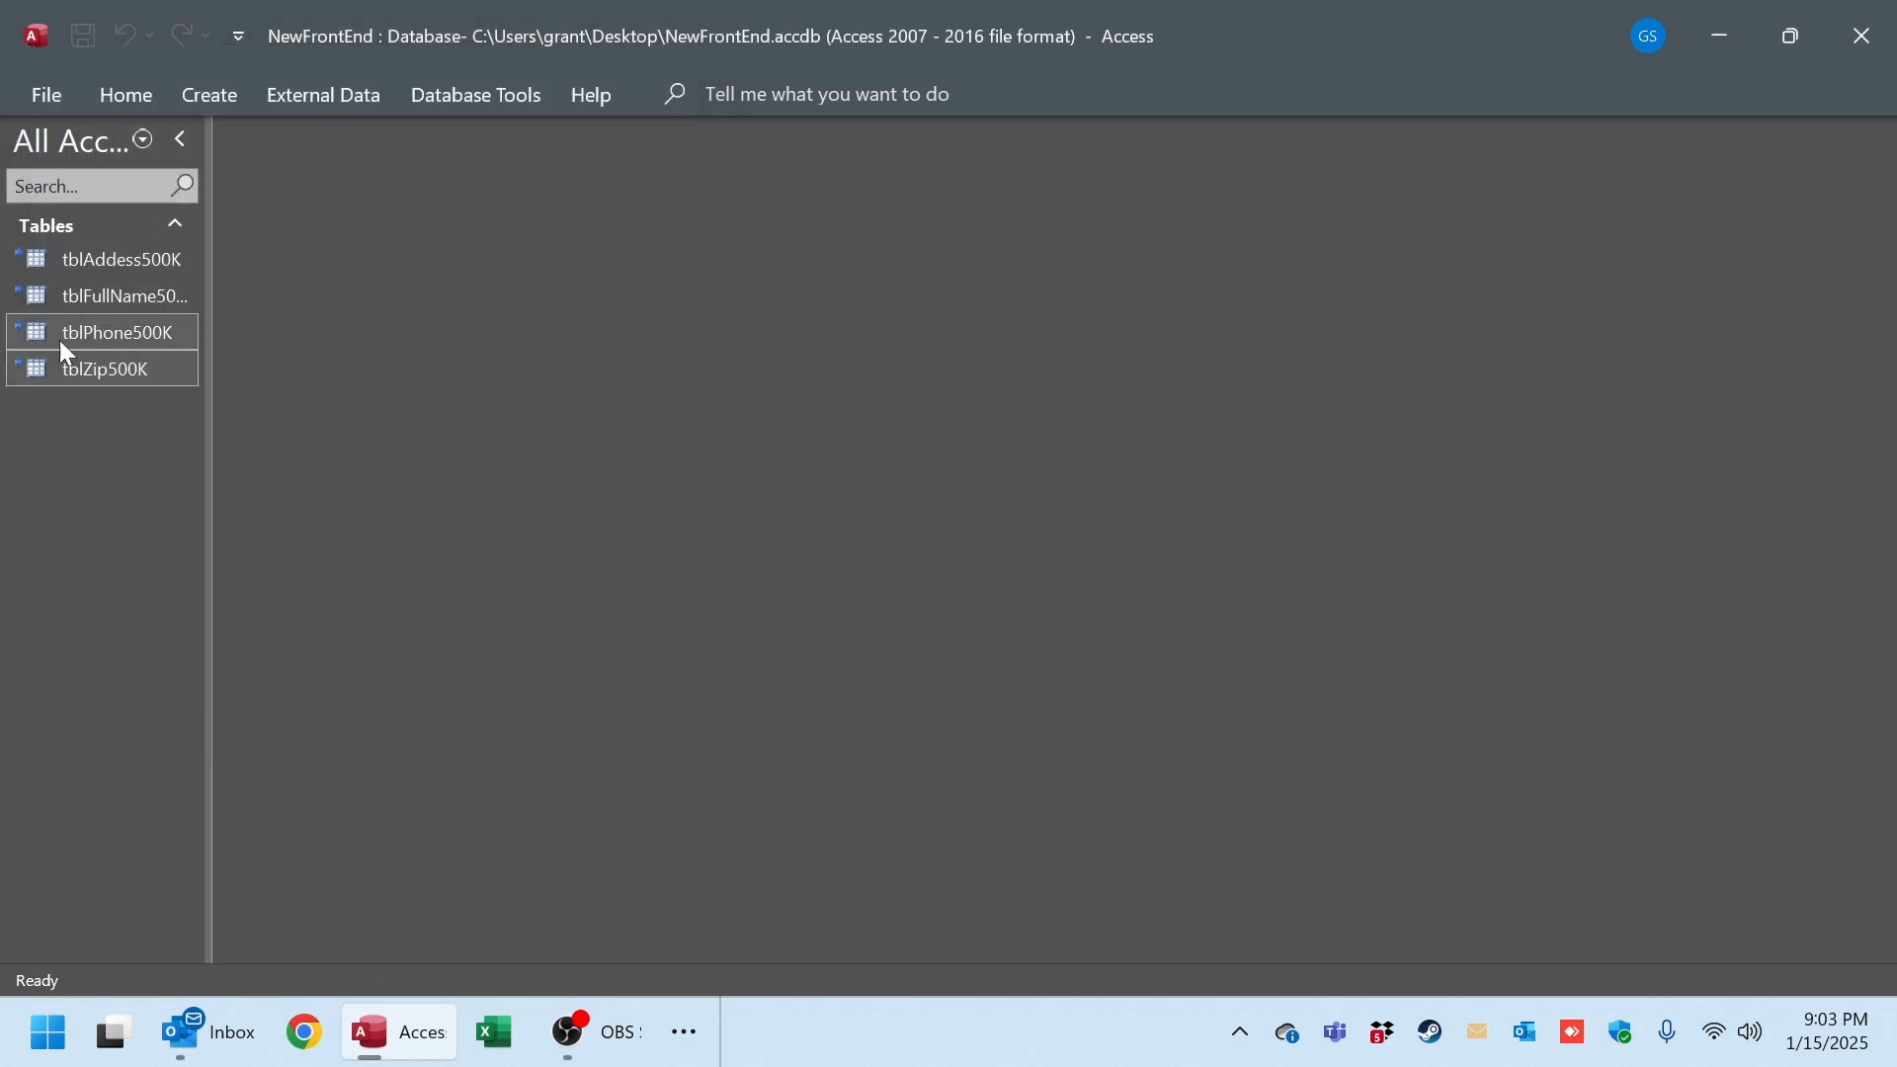
pyautogui.moveTo(207, 240); pyautogui.dragTo(433, 242)
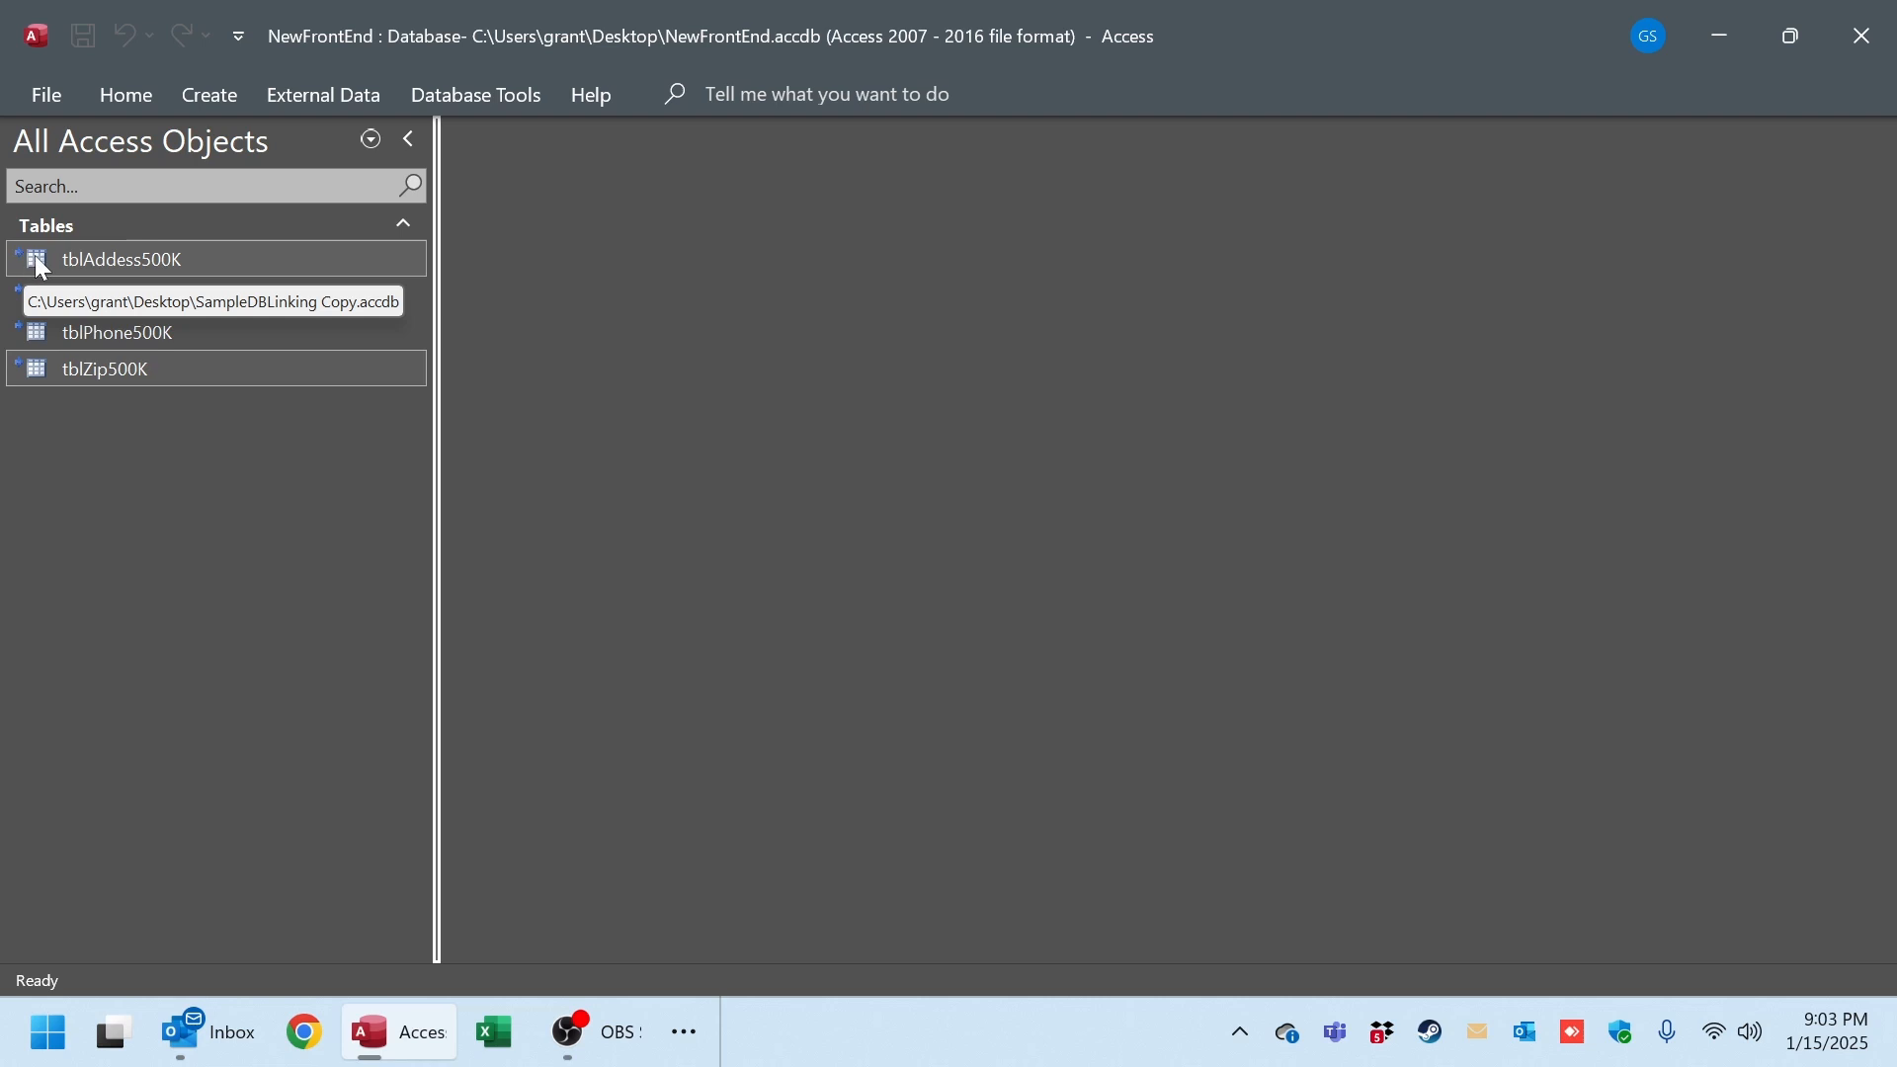
# - Create a new local table in the front-end database and save it as Table1
pyautogui.rightClick(217, 450)
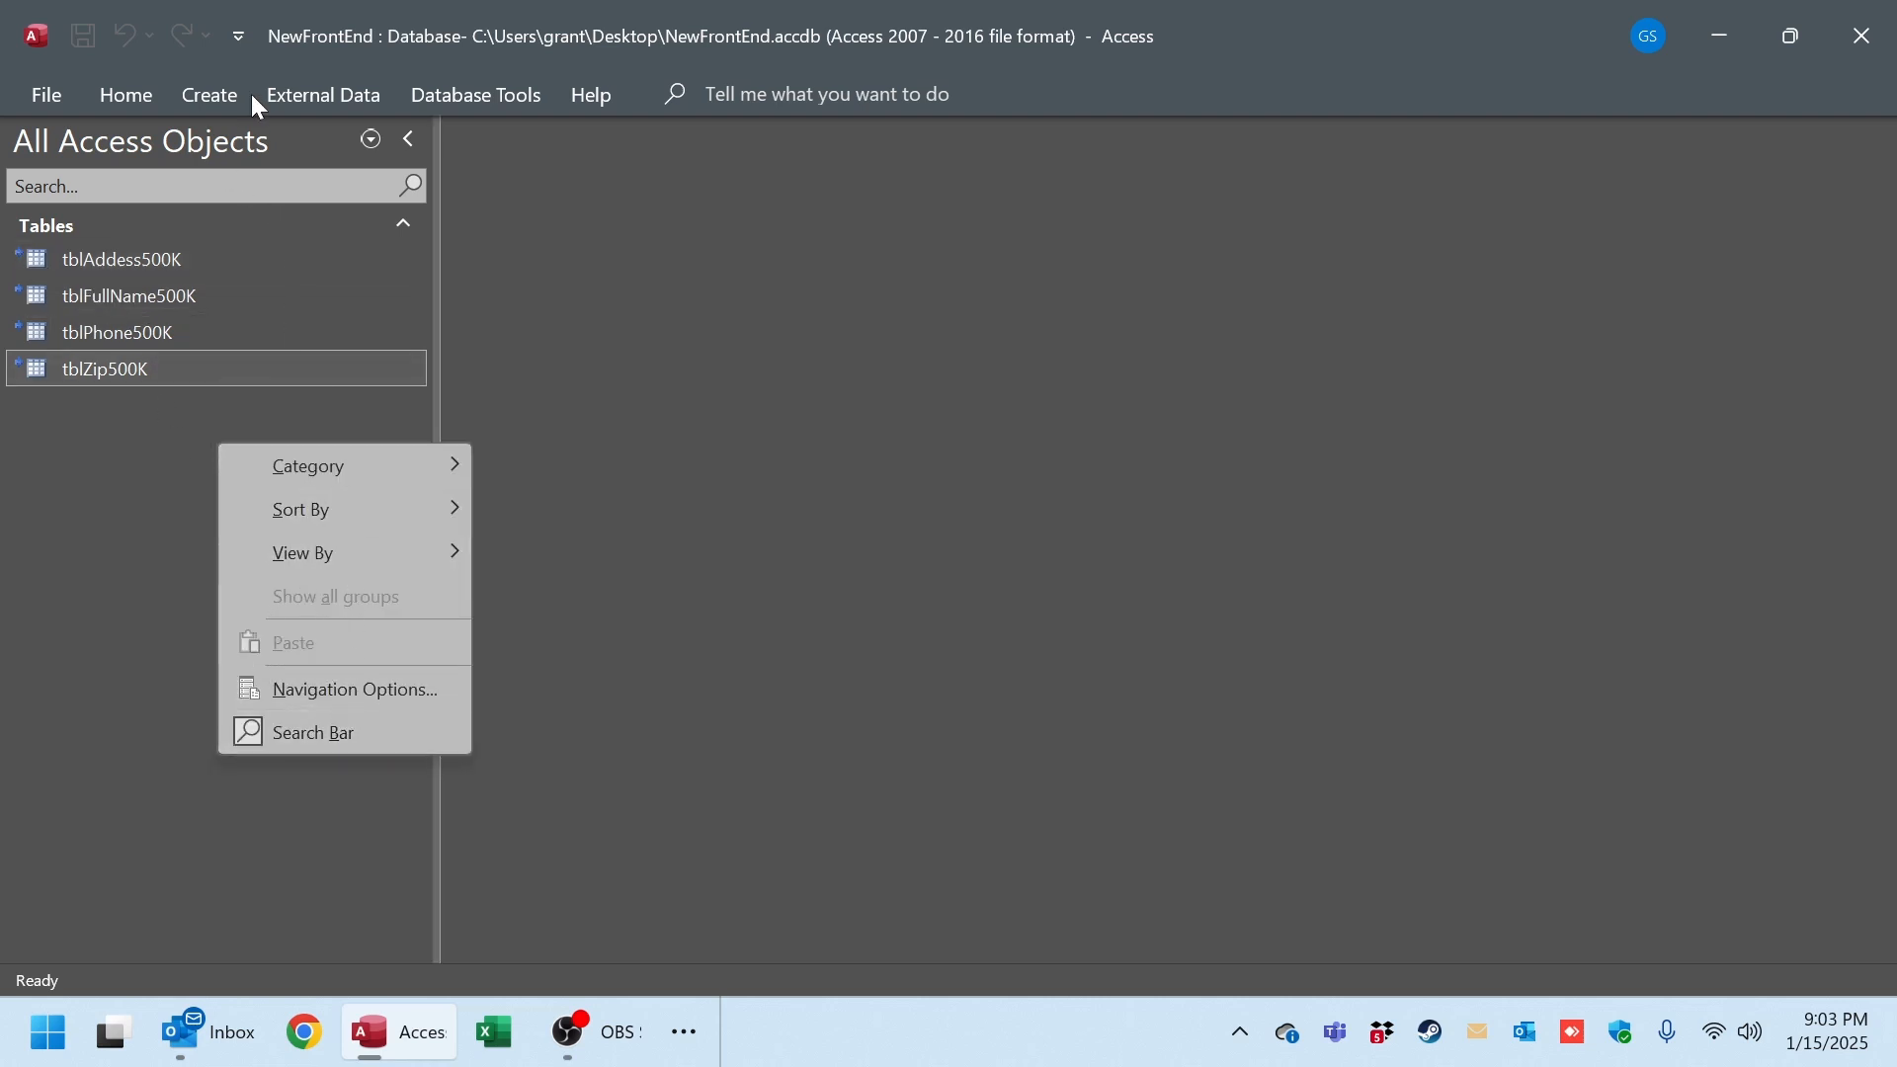
pyautogui.click(218, 95)
pyautogui.click(188, 186)
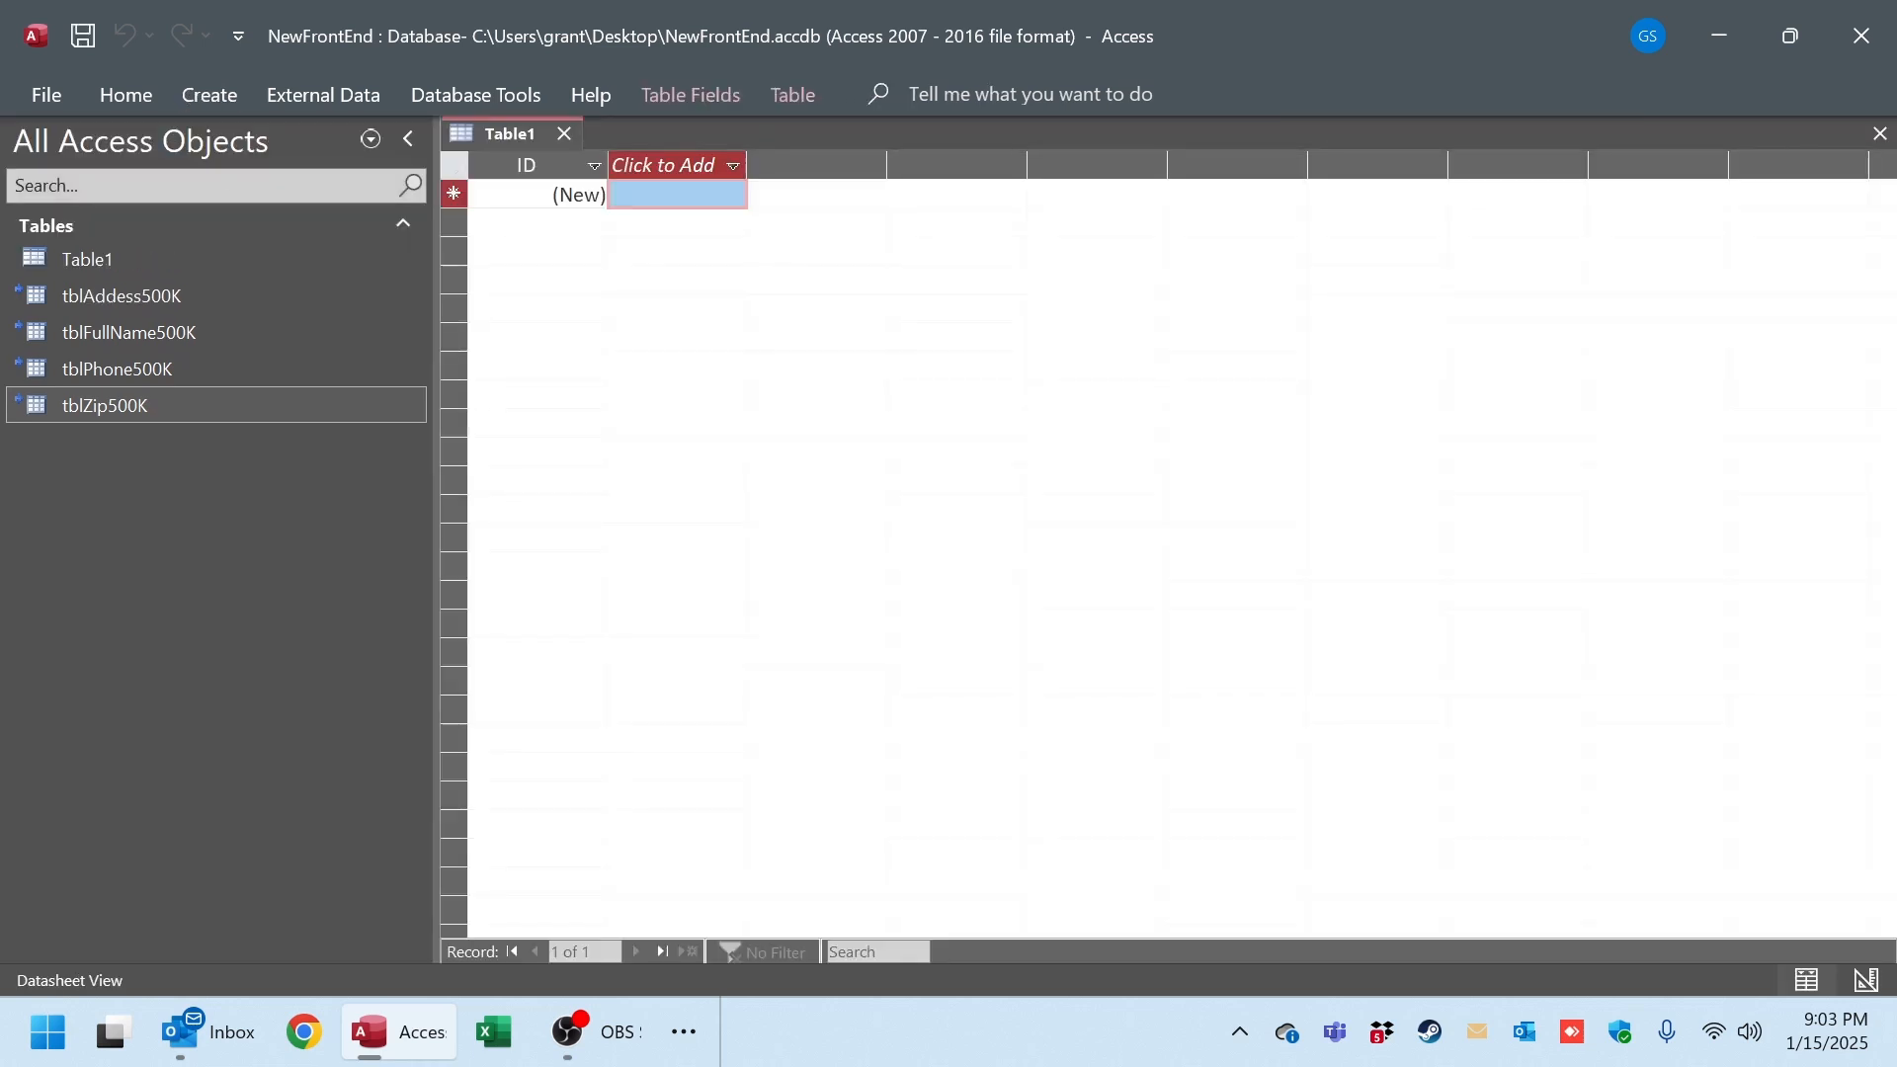
pyautogui.rightClick(514, 132)
pyautogui.click(553, 154)
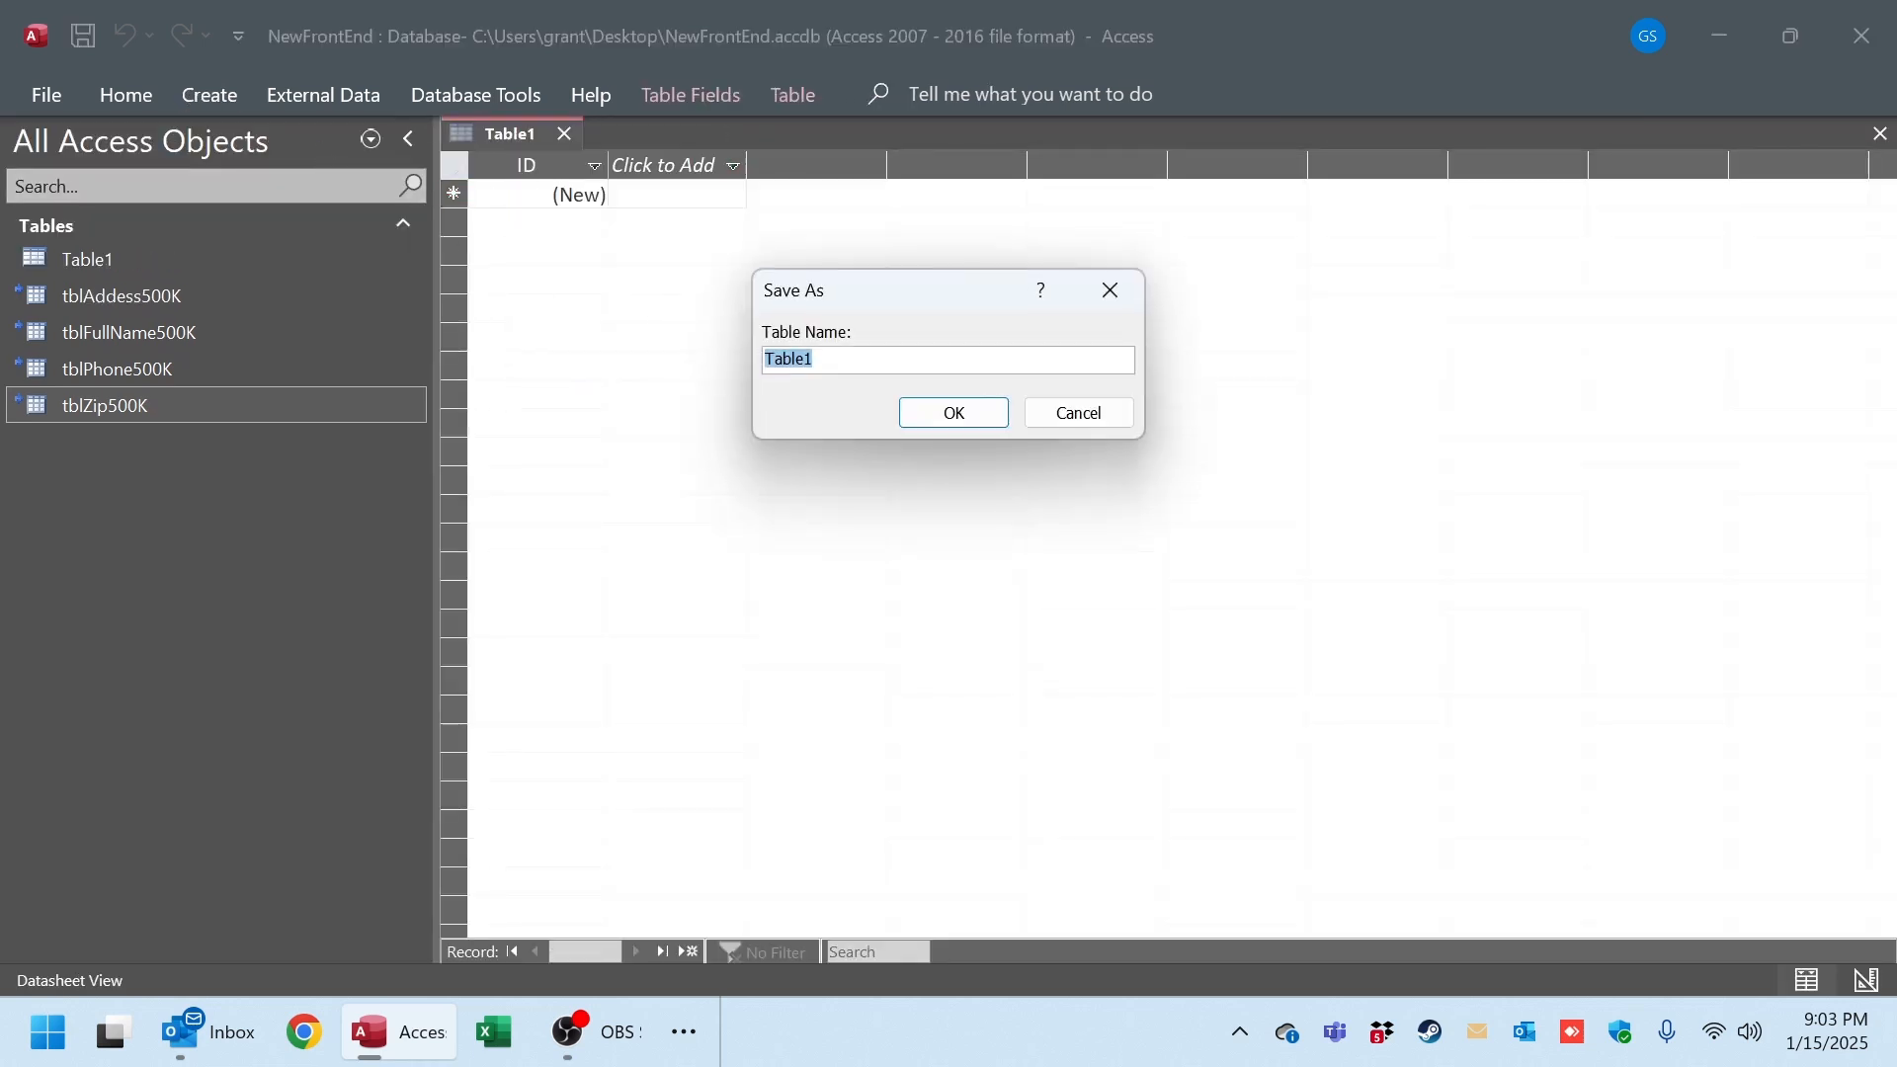
pyautogui.press('Return')
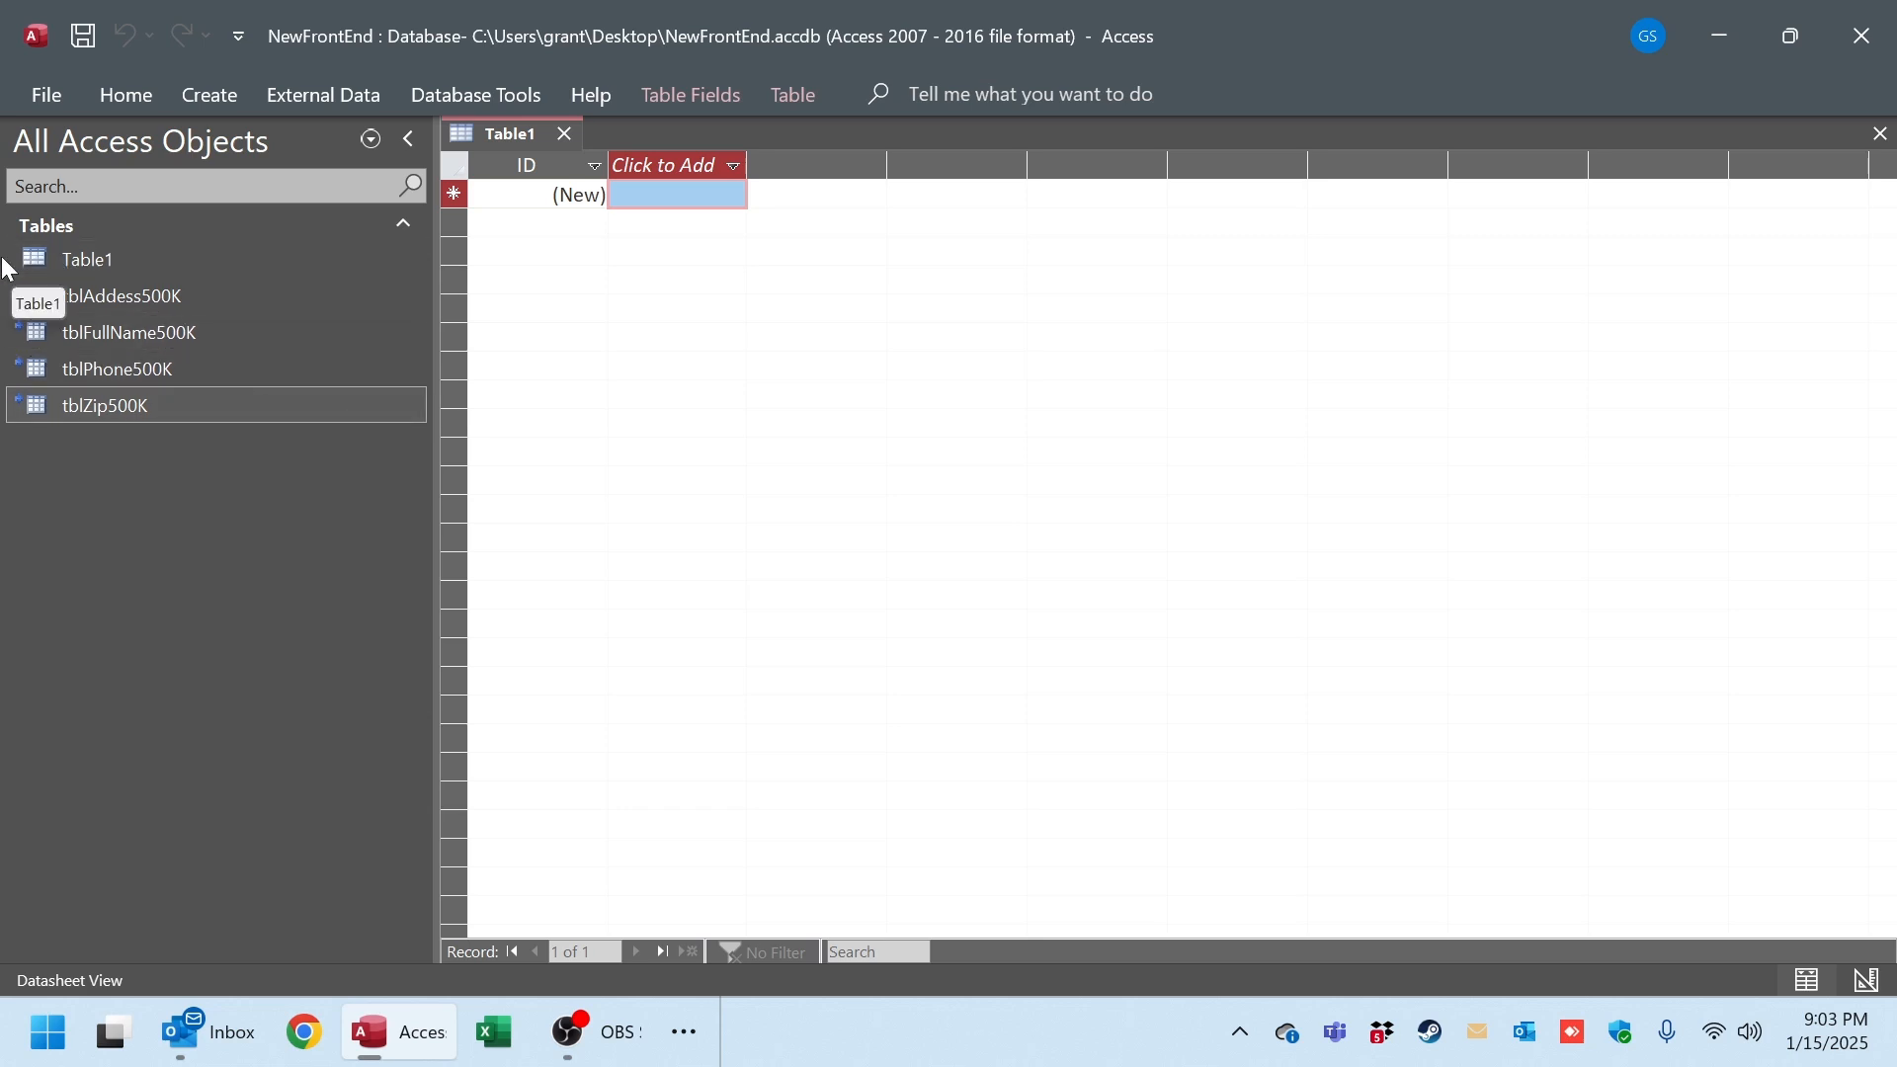
# - Open the linked table tblAddess500K to view its records, and close both it and Table1
pyautogui.click(123, 293)
pyautogui.doubleClick(122, 293)
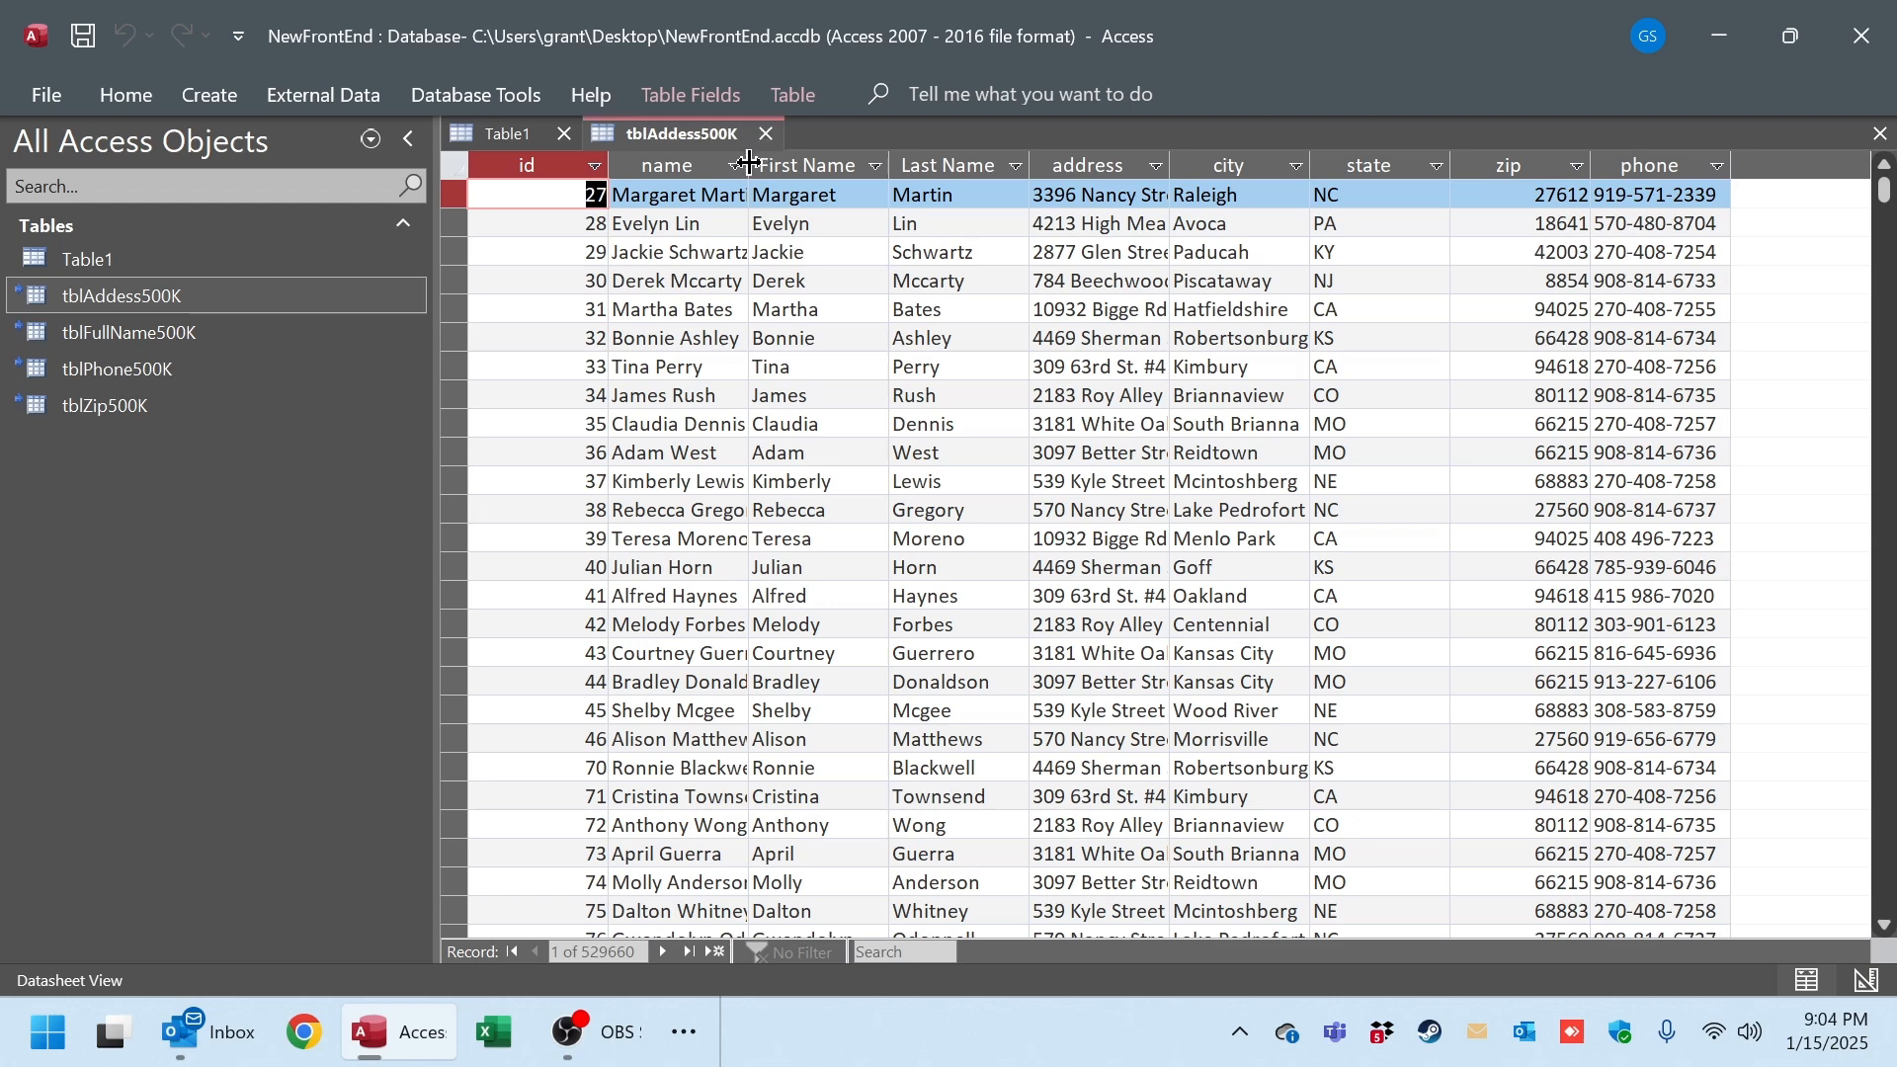
pyautogui.click(766, 133)
pyautogui.click(564, 135)
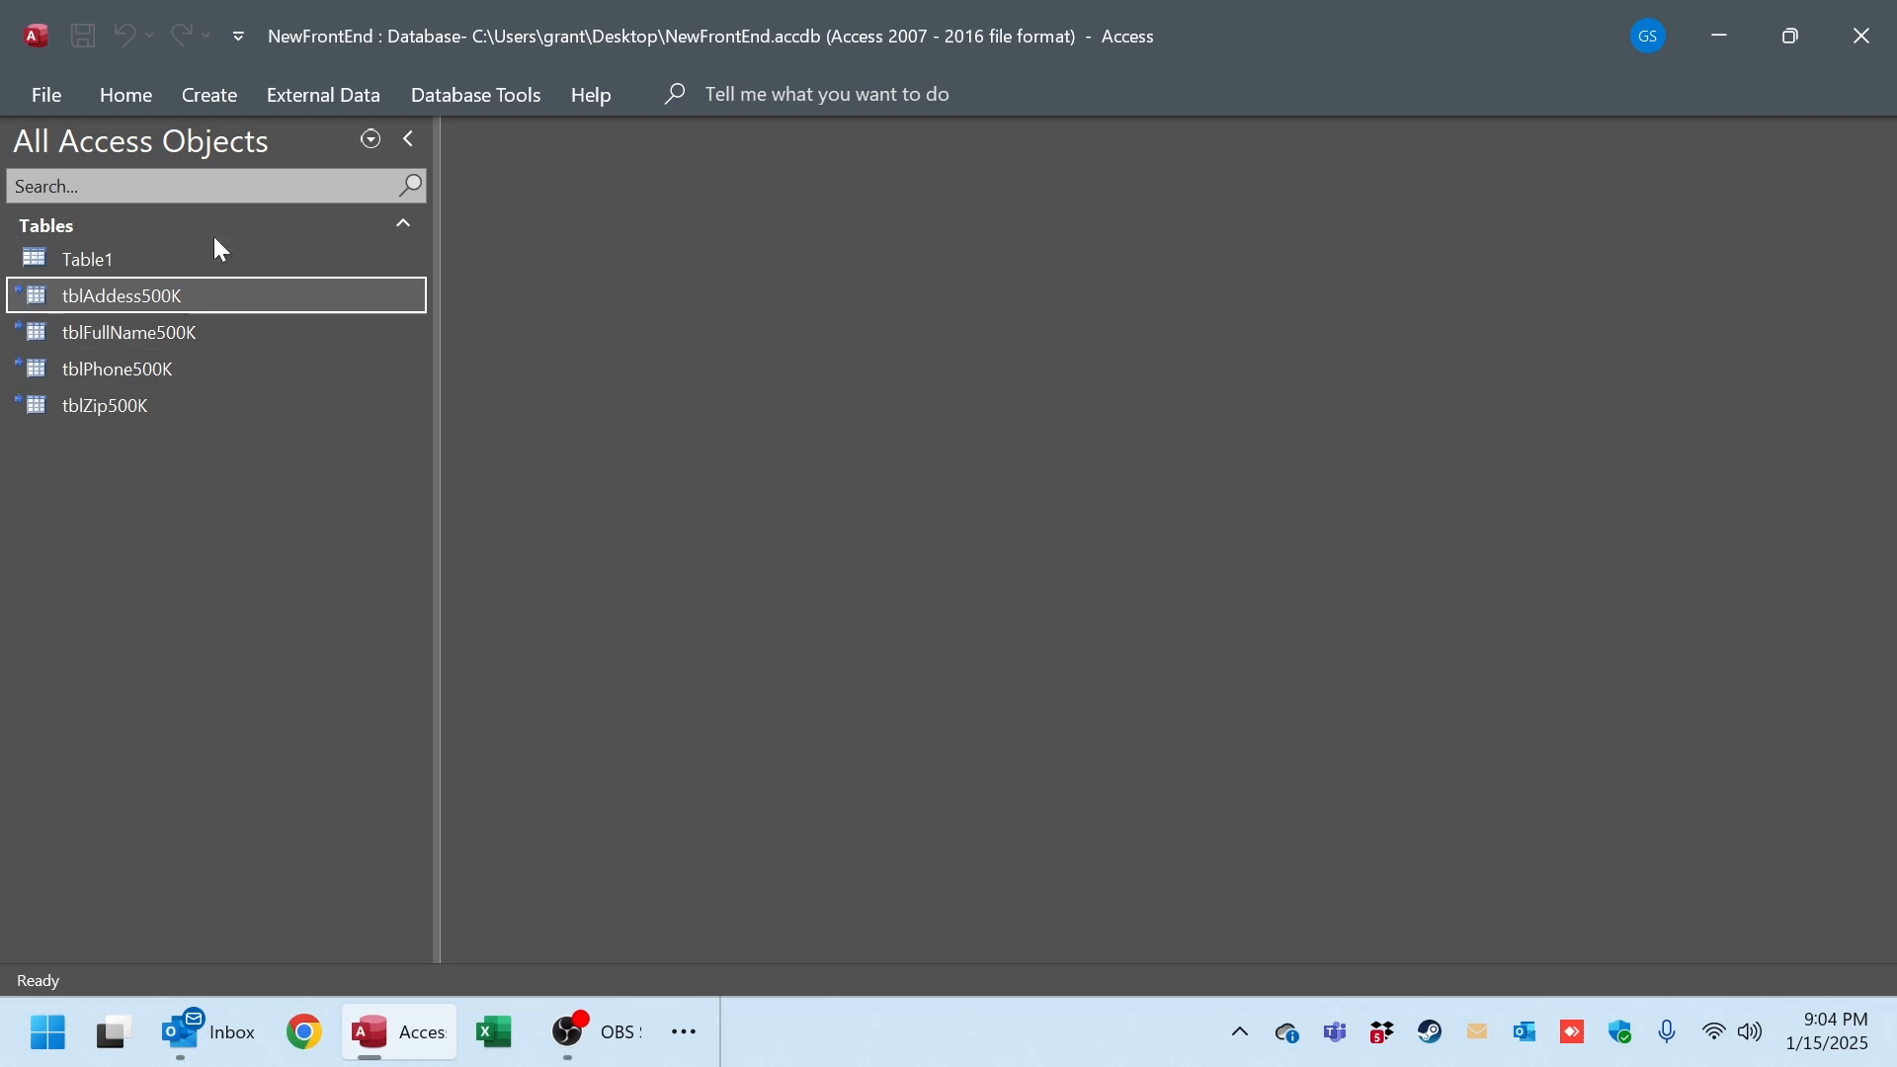
# - Design a query with tblAddess500K and tblFullName500K joined on id, and include the name field from tblFullName500K
pyautogui.click(205, 93)
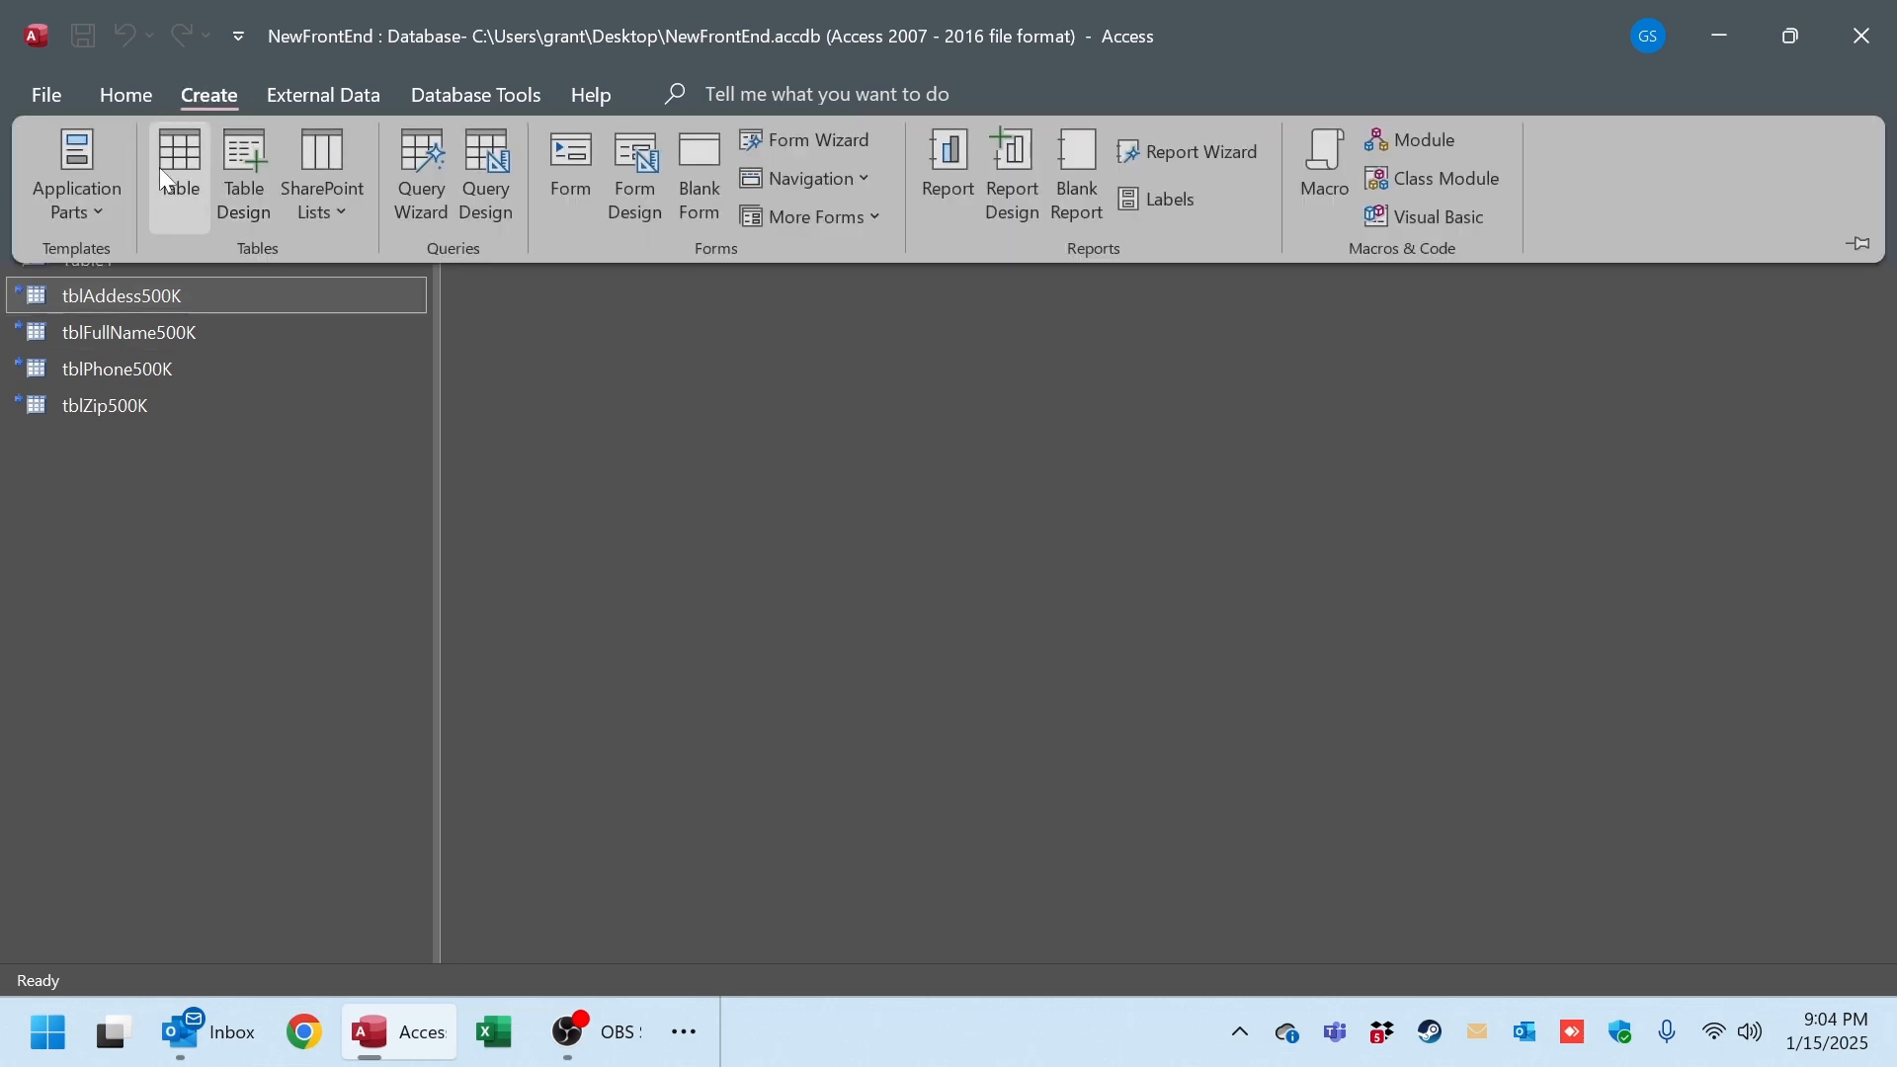
pyautogui.click(502, 158)
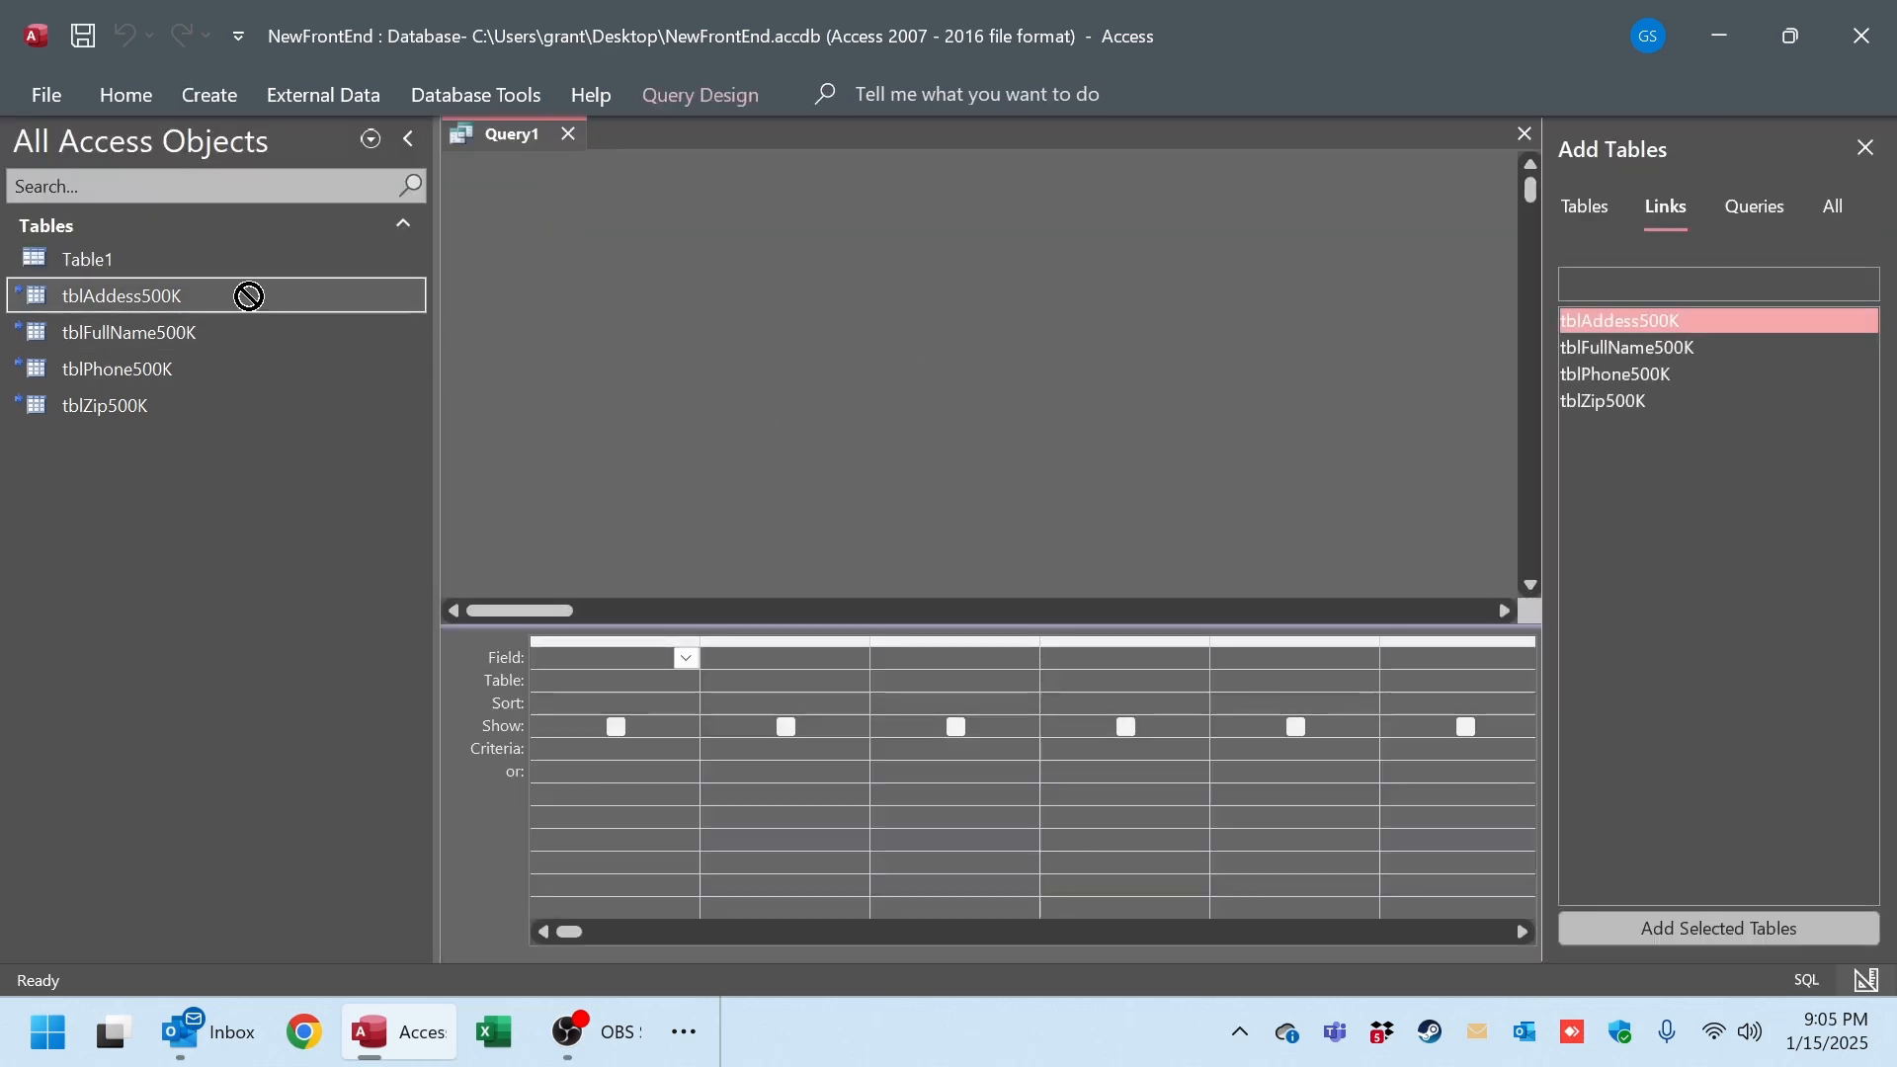
pyautogui.moveTo(246, 295); pyautogui.dragTo(692, 282)
pyautogui.moveTo(63, 340); pyautogui.dragTo(971, 302)
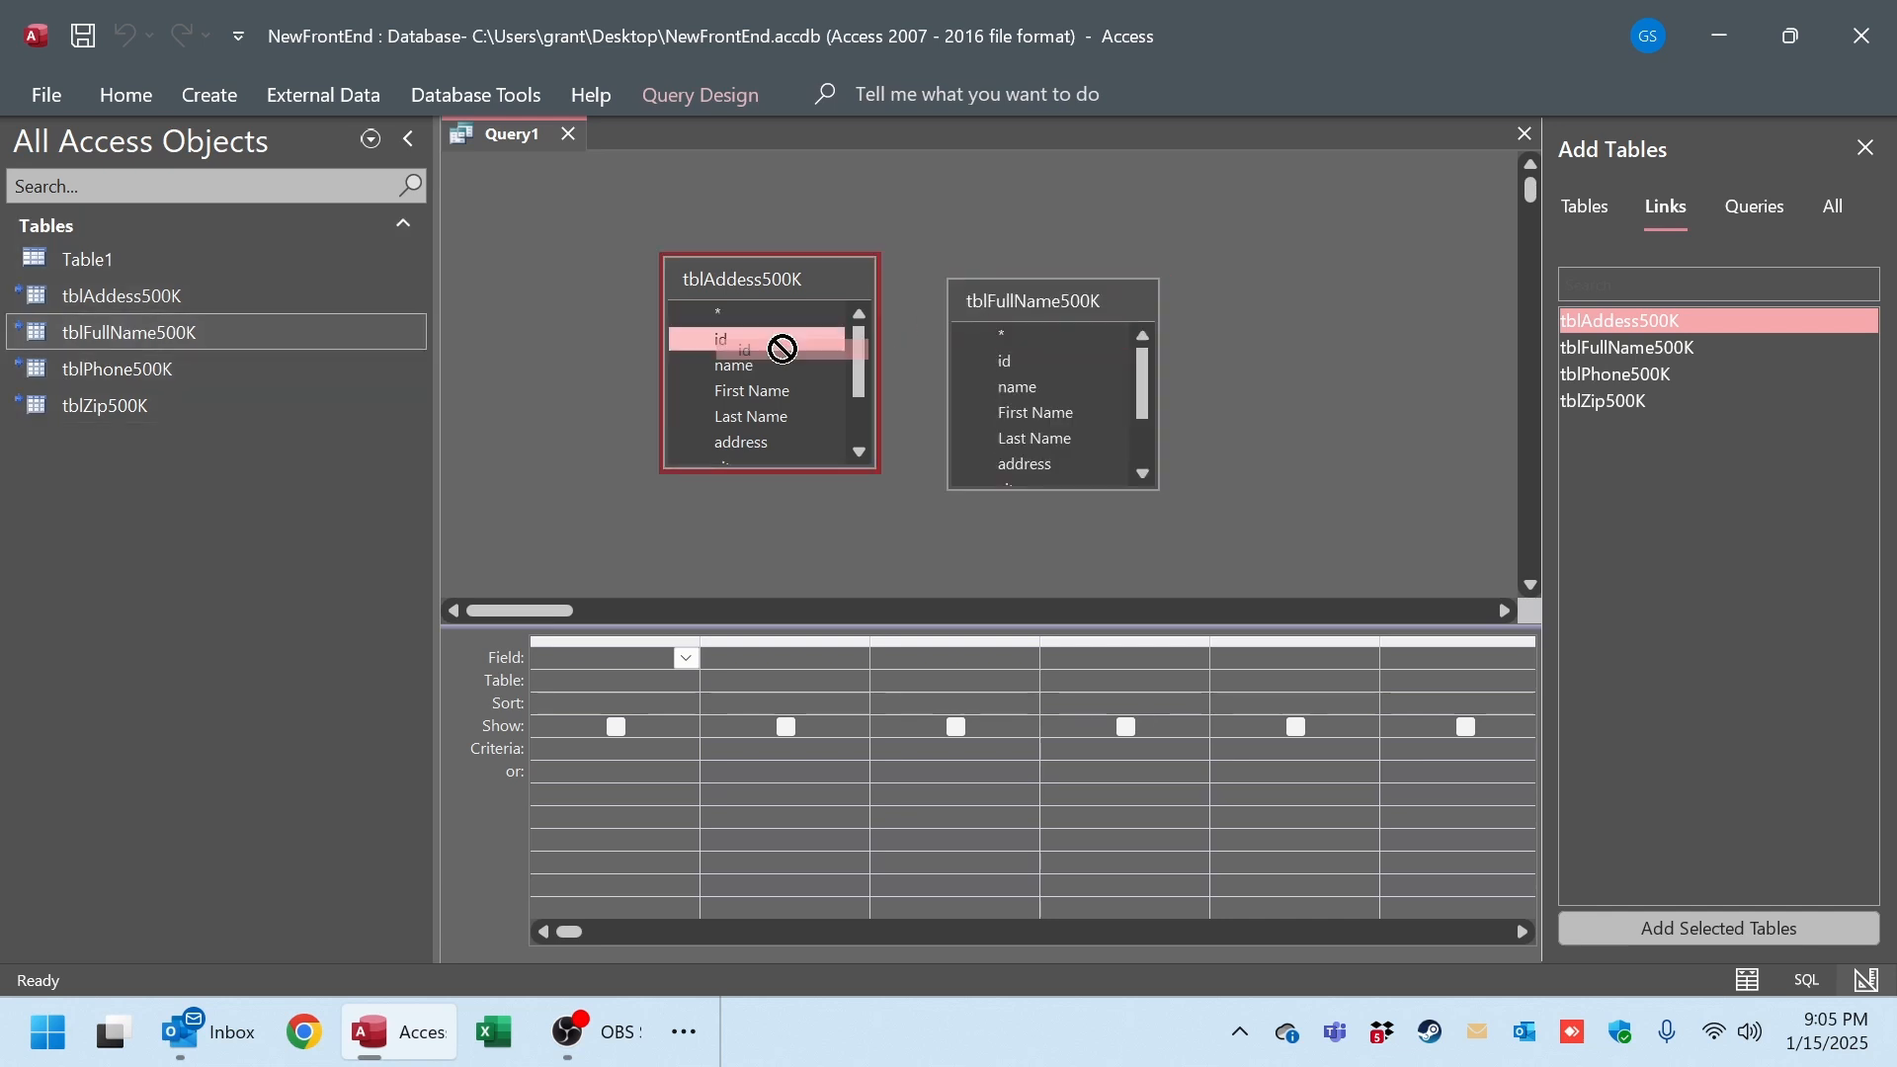
pyautogui.doubleClick(1028, 388)
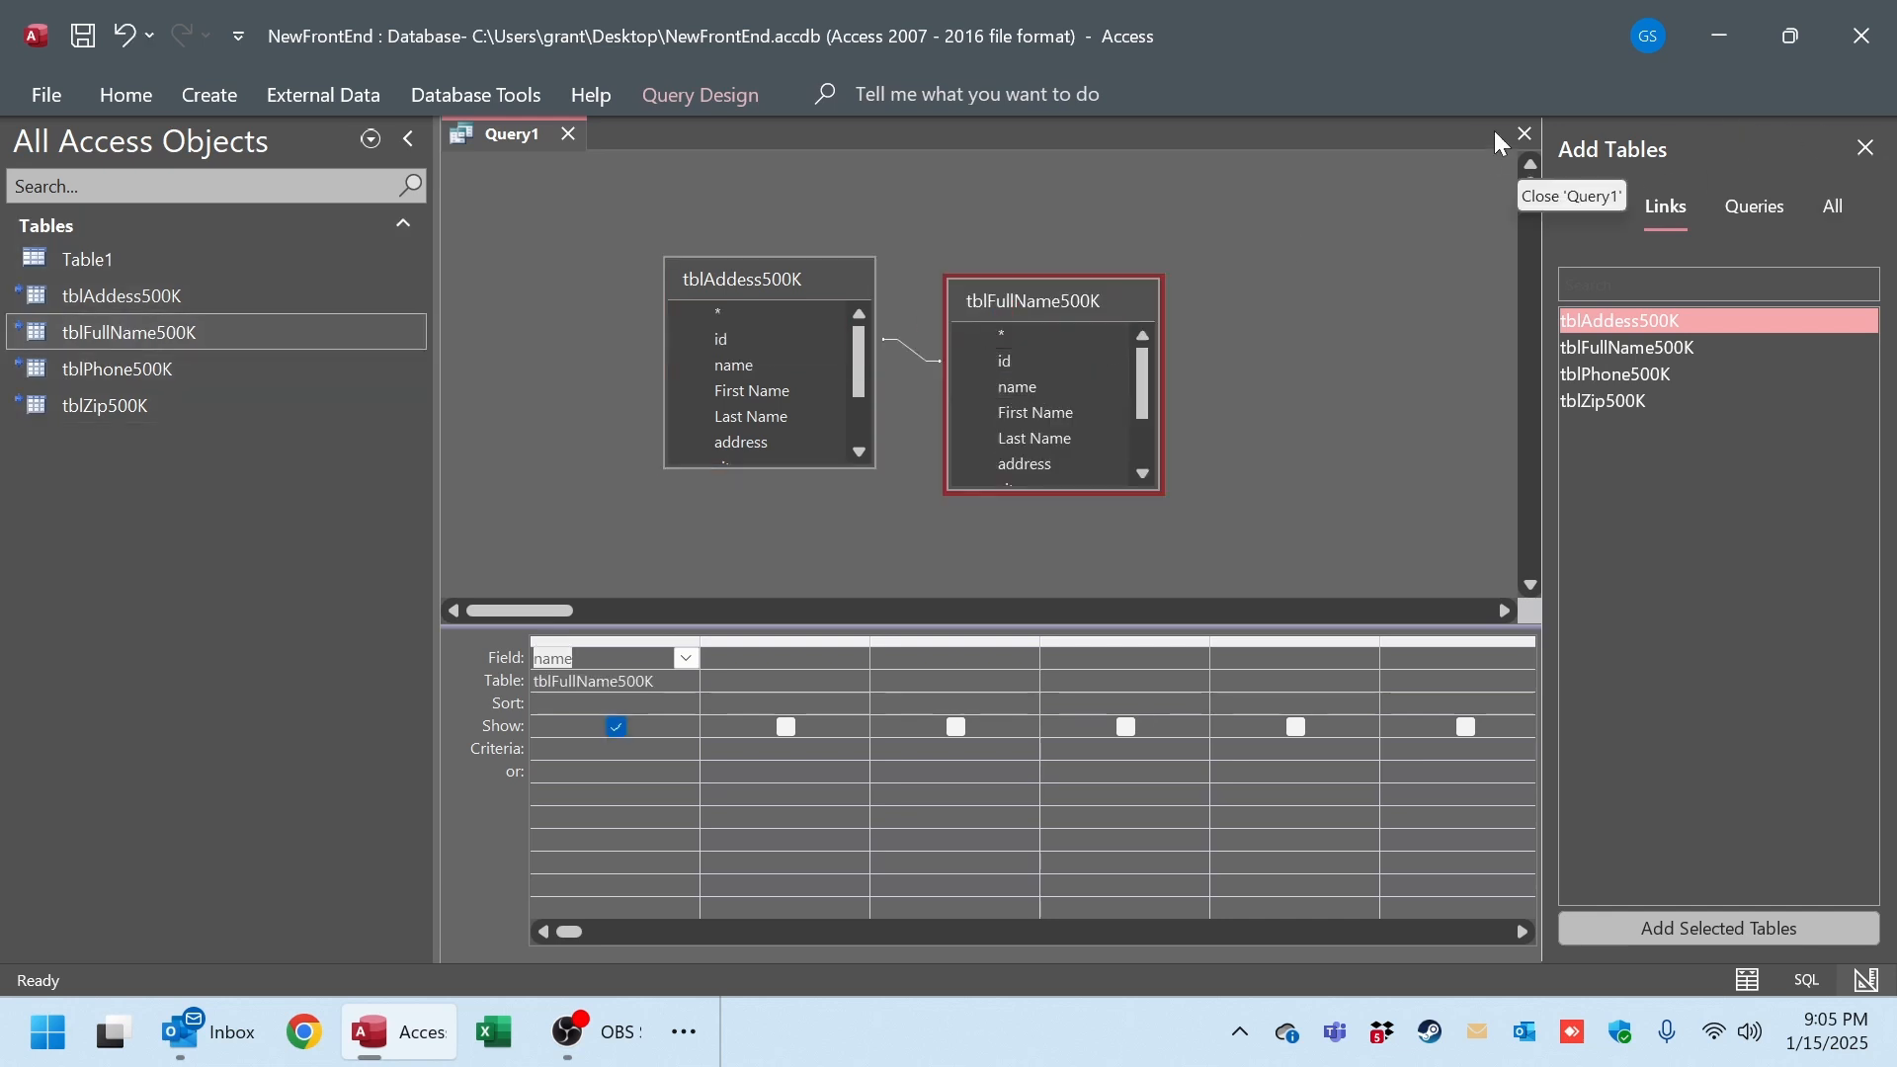
# - Save the query as Query1 and close it, and run it once to view its records
pyautogui.click(1524, 133)
pyautogui.click(851, 595)
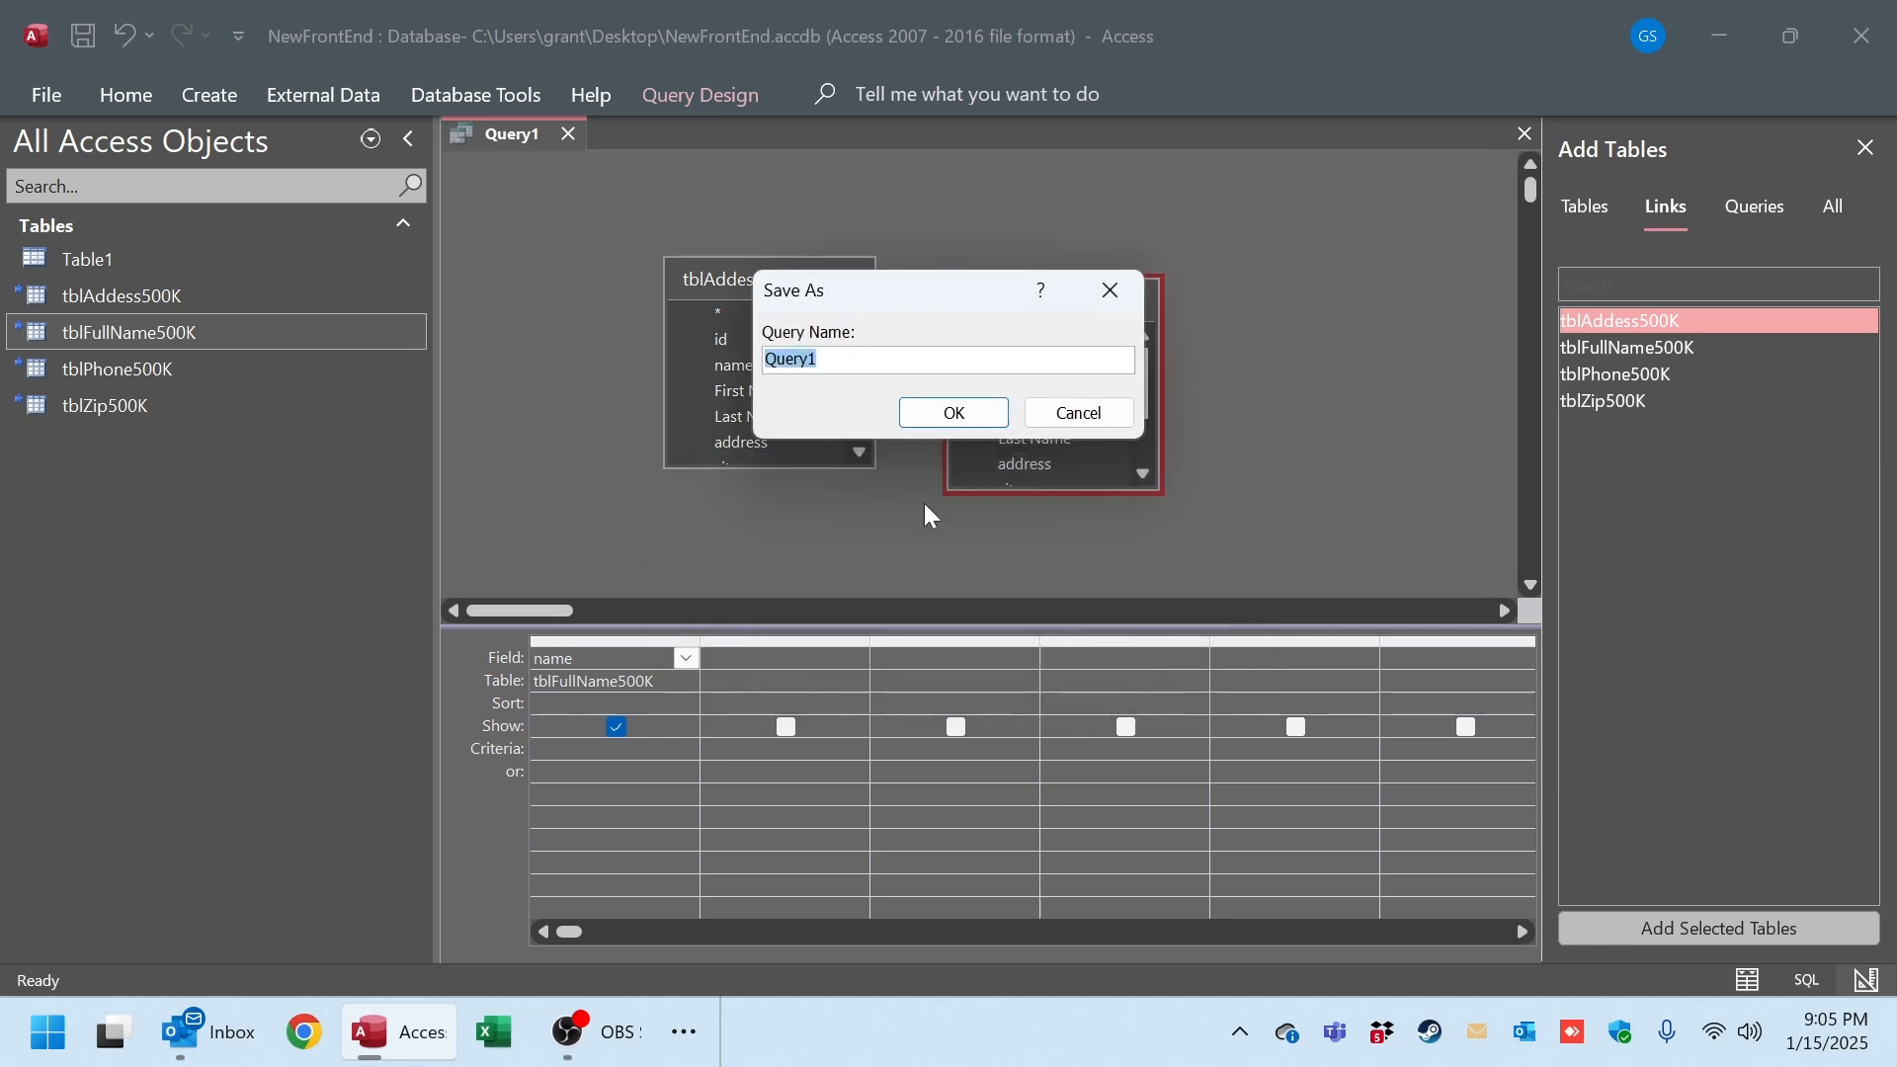
pyautogui.click(950, 411)
pyautogui.doubleClick(109, 464)
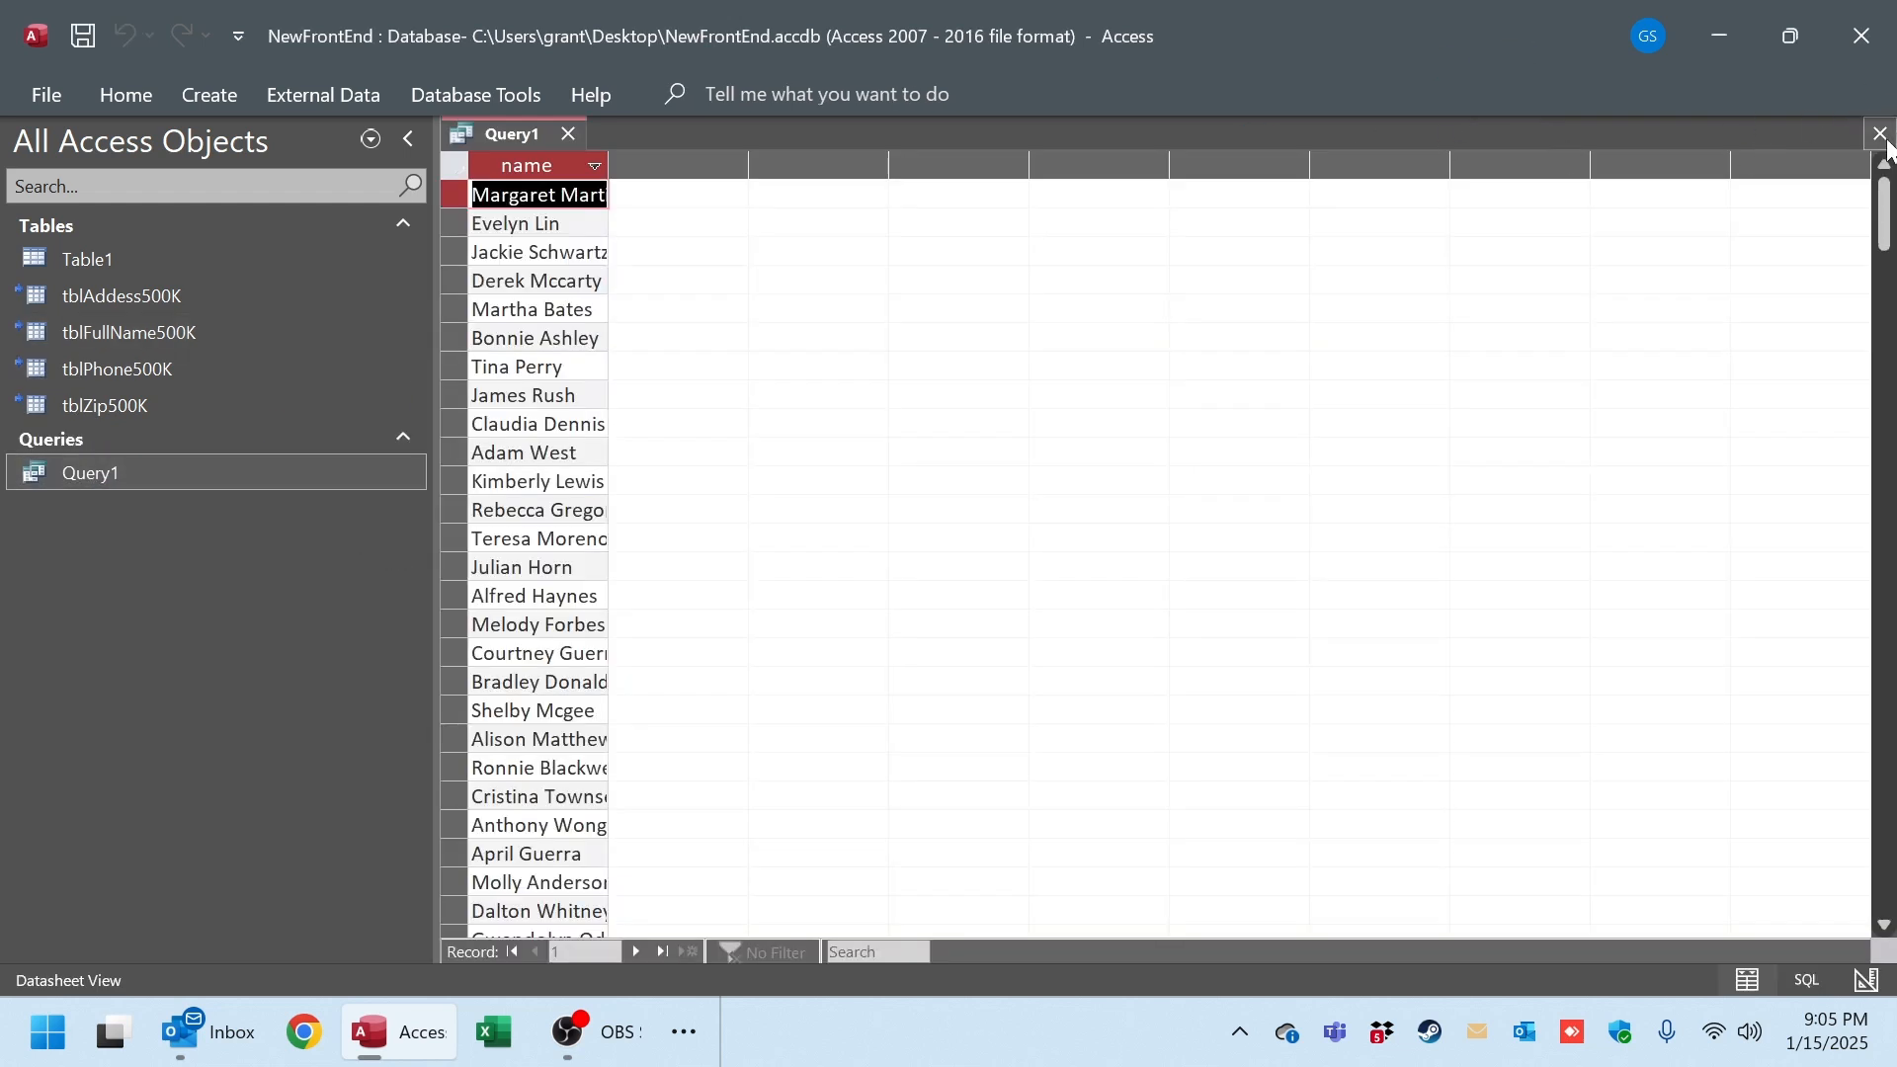
pyautogui.click(1880, 134)
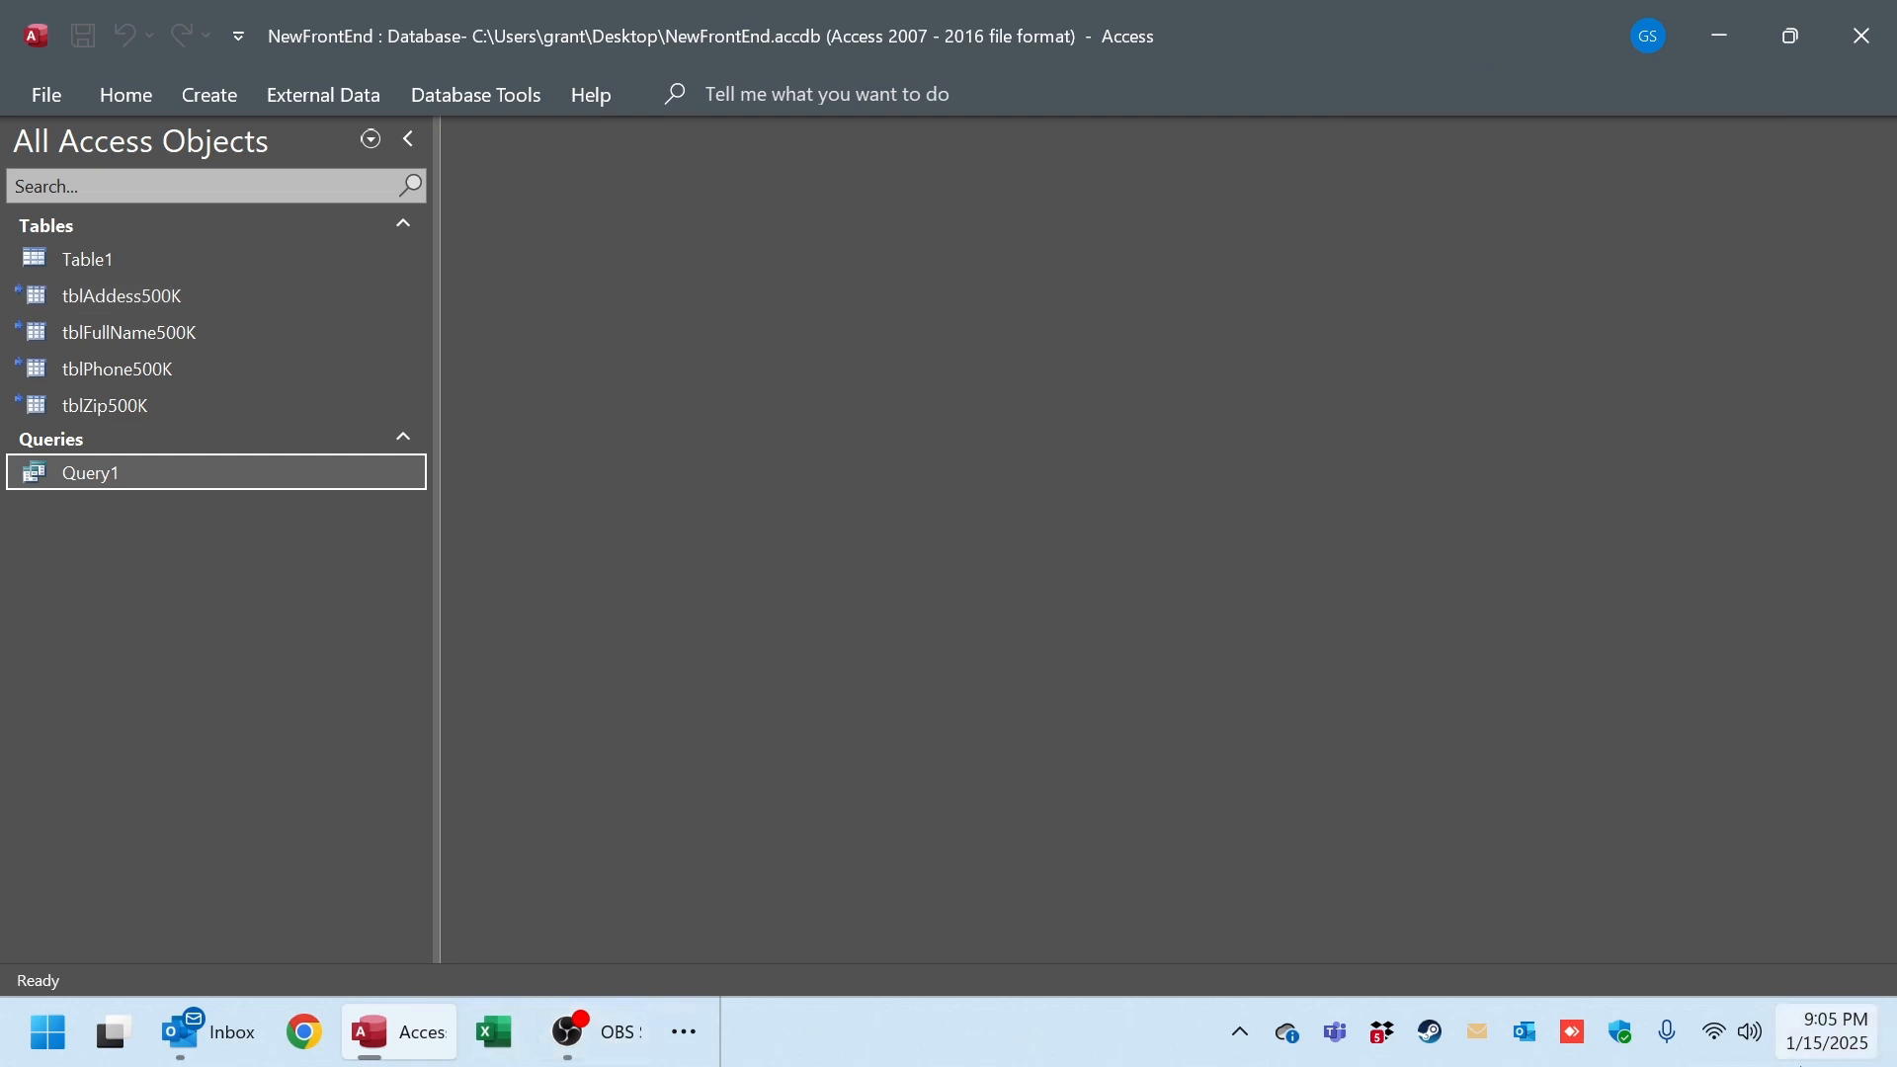
# - In the Excel workbook DemoFile3, run the custom File Process command Go on the GetData sheet
pyautogui.moveTo(259, 1057)
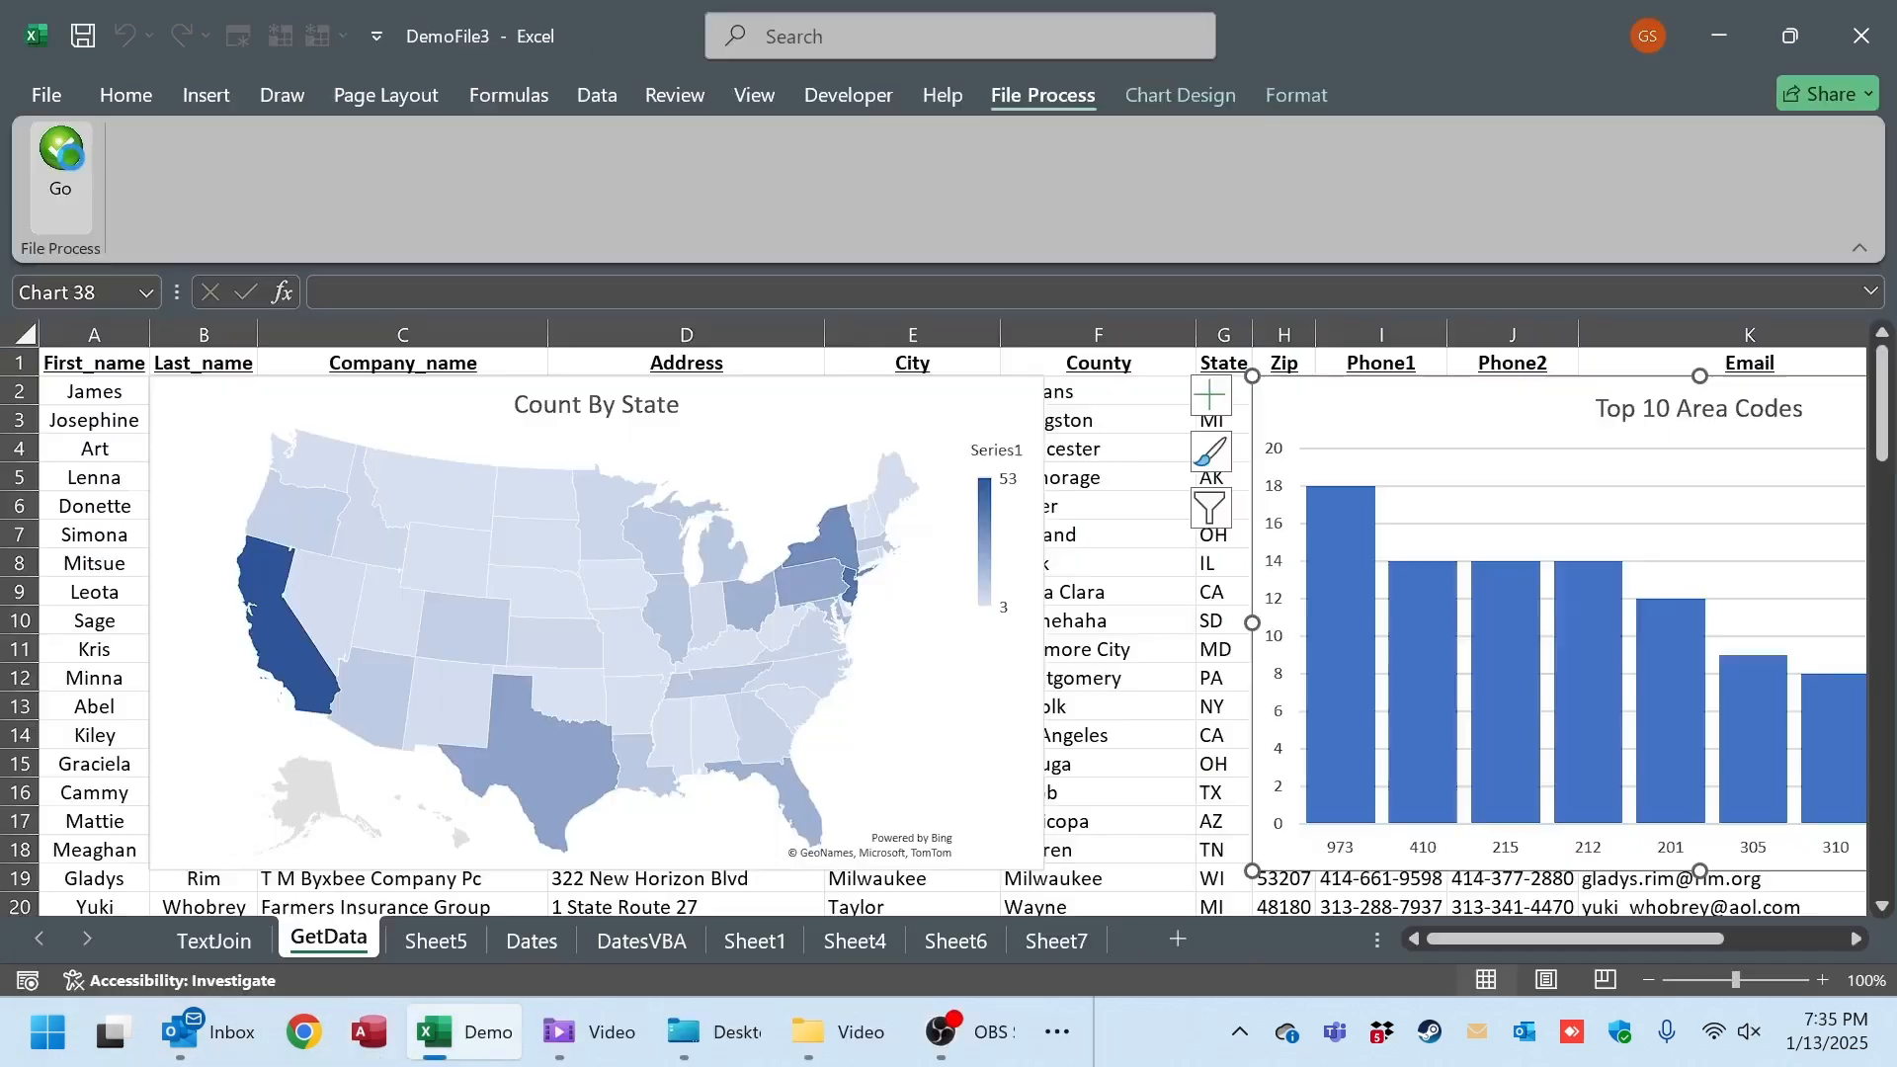
pyautogui.click(71, 157)
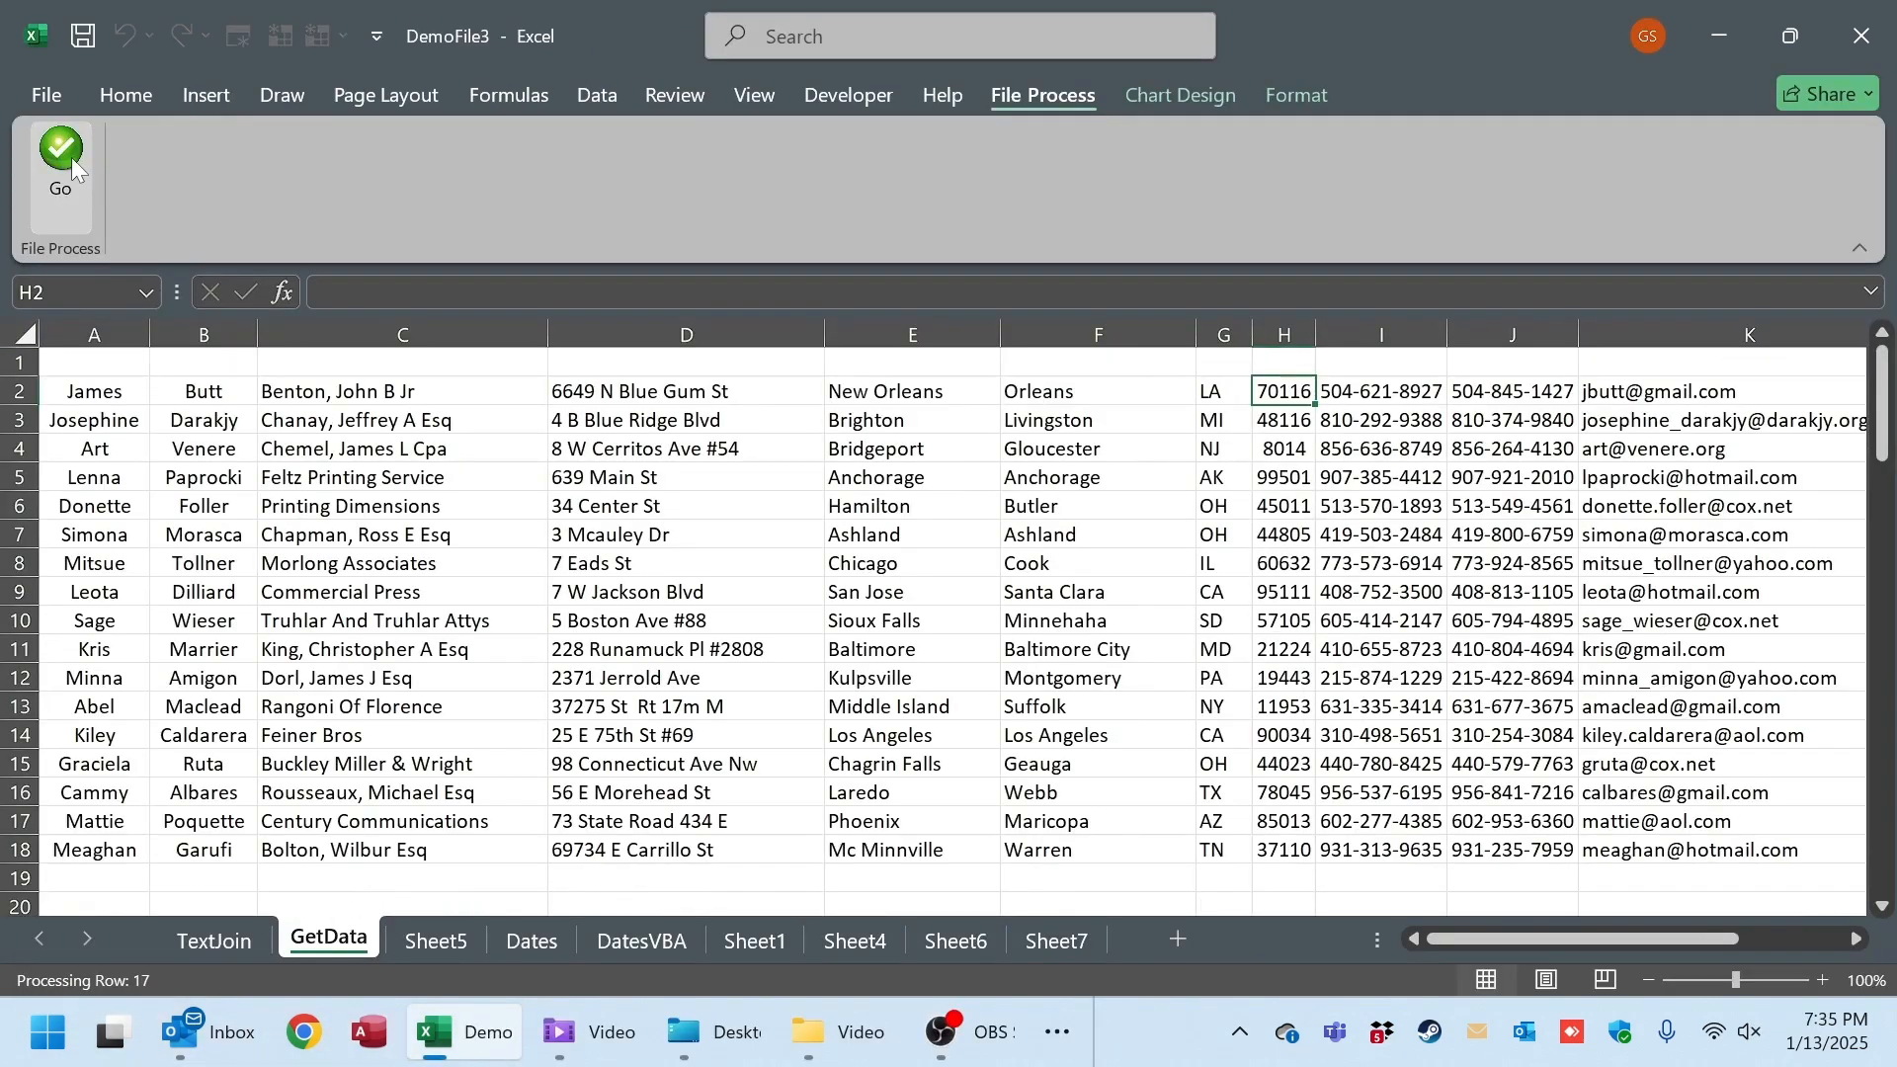